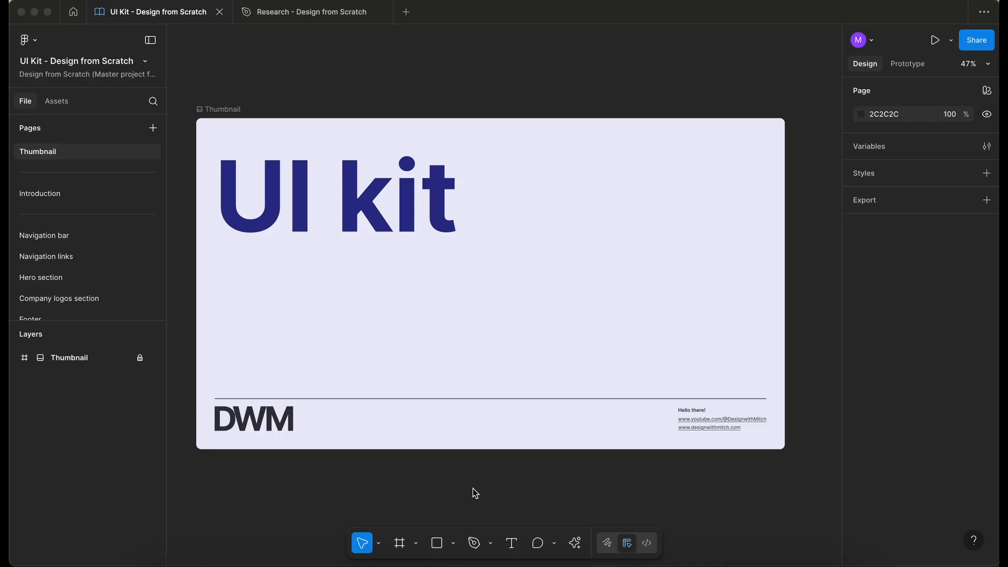
Step: Add a page named "Text area" and place it directly below the Text field page
scroll(86, 221, down, 10)
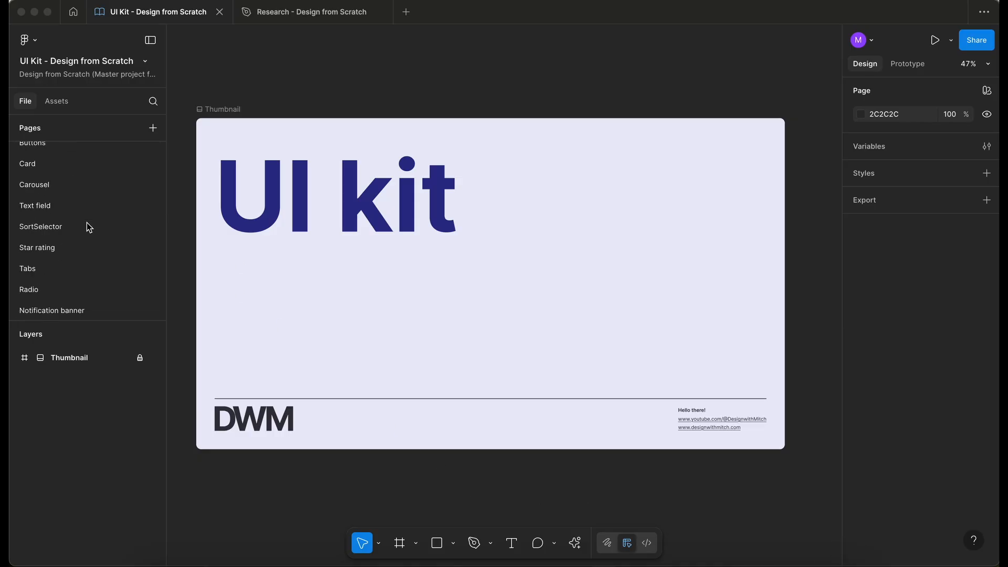
click(88, 311)
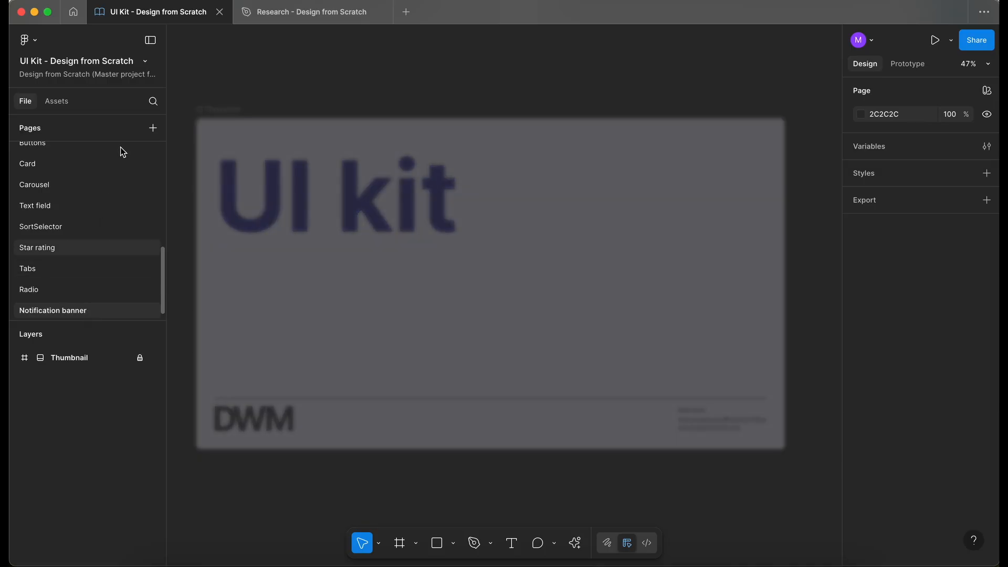
click(153, 129)
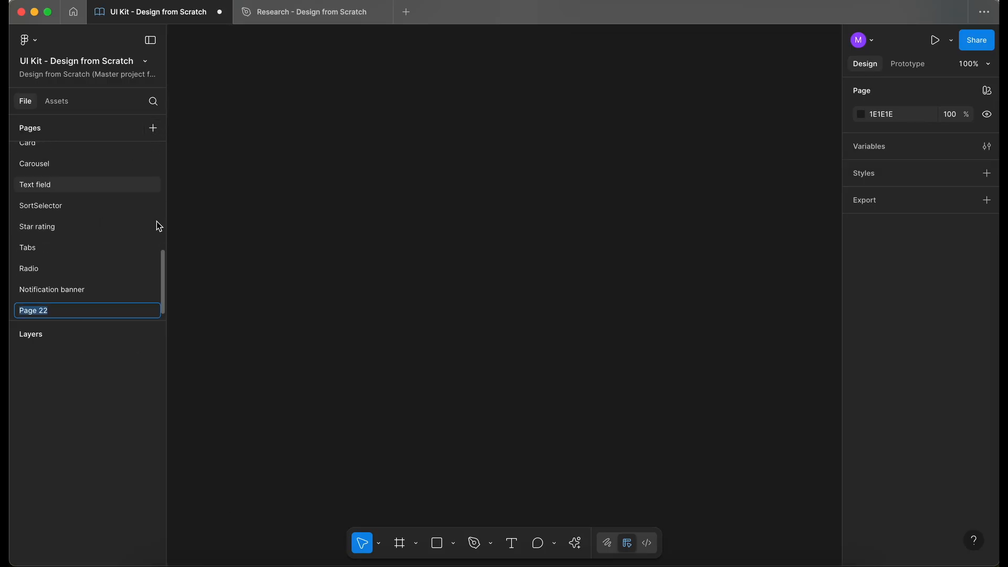
text(Text)
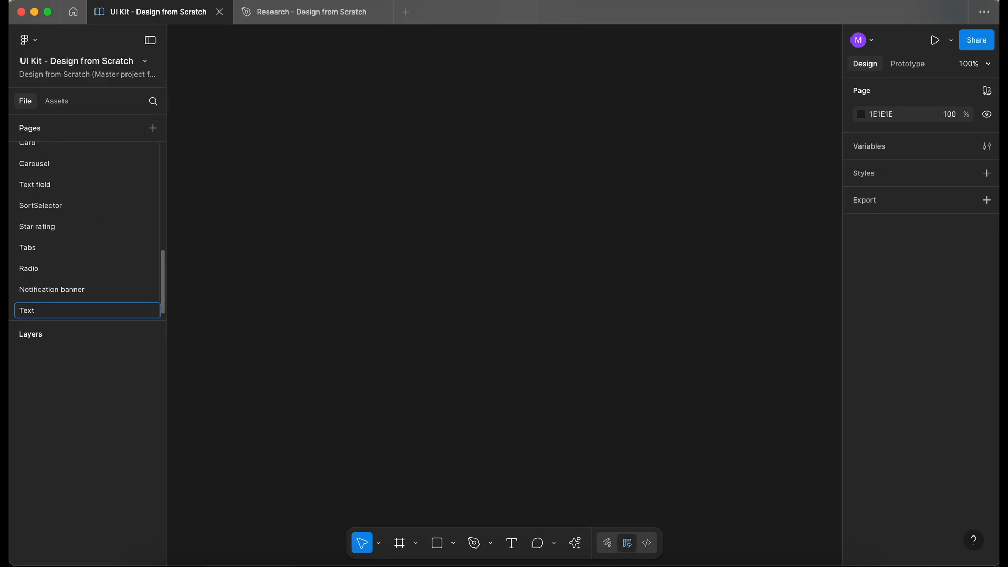
text( area)
key(Return)
drag(132, 309, 52, 191)
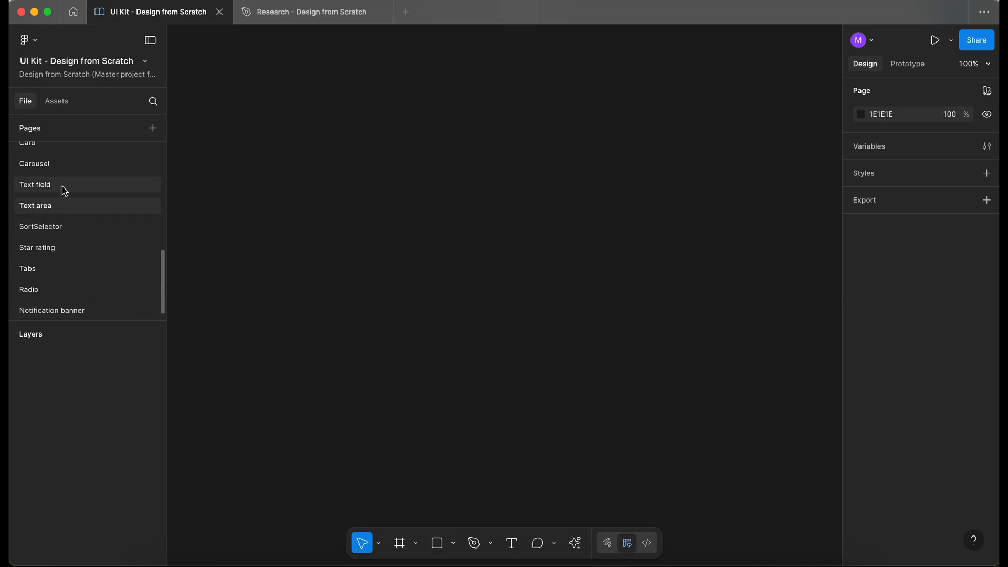
Step: Copy the Message section of the contact form in the Research file's wireframes, unlocking the Sketches layer and locking it again
click(62, 186)
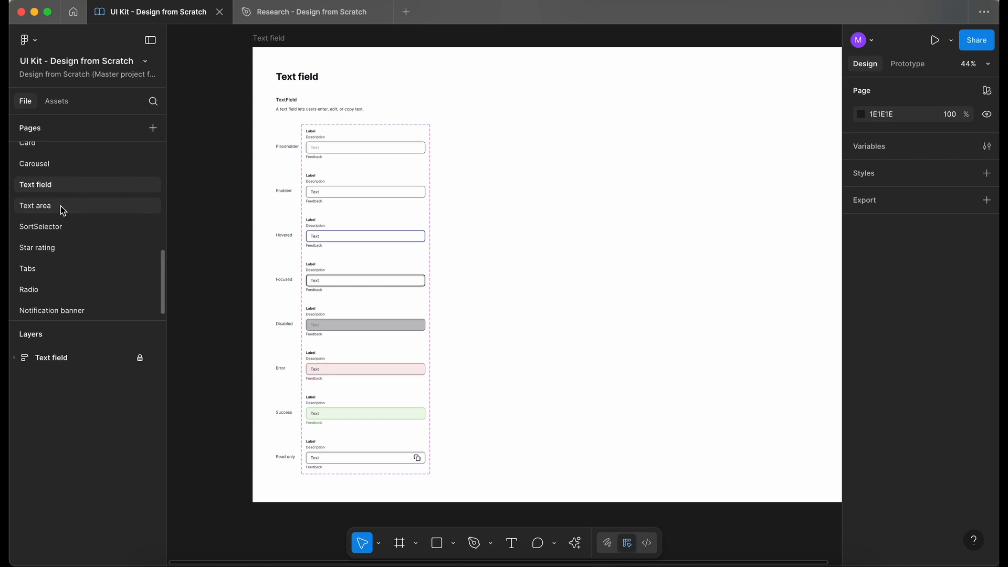
click(304, 16)
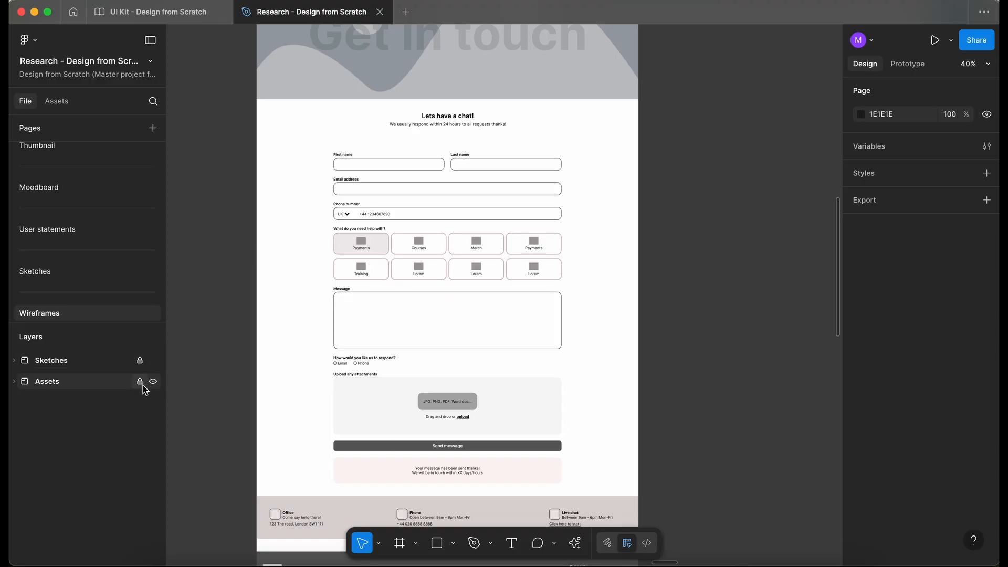
click(140, 360)
click(405, 323)
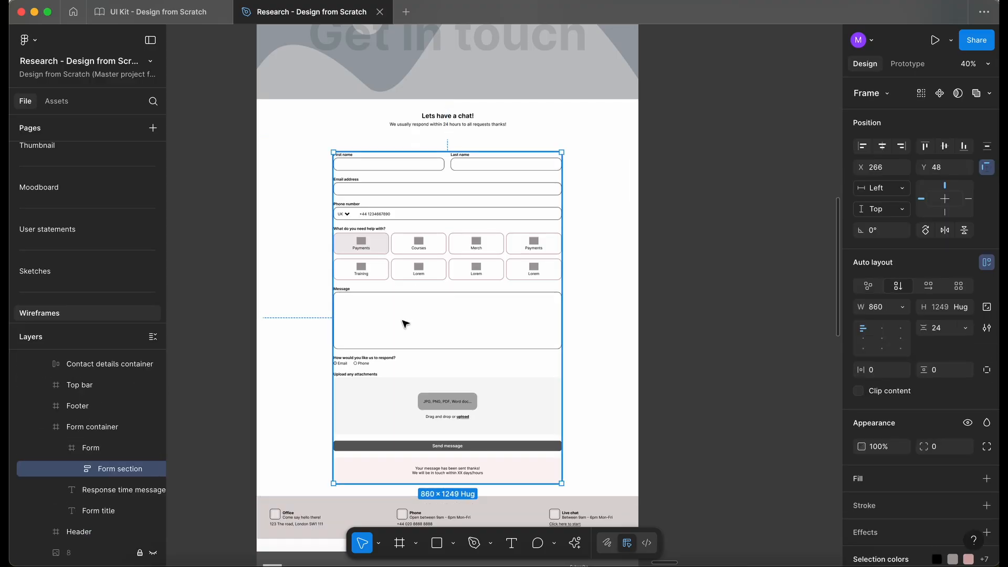
double_click(406, 323)
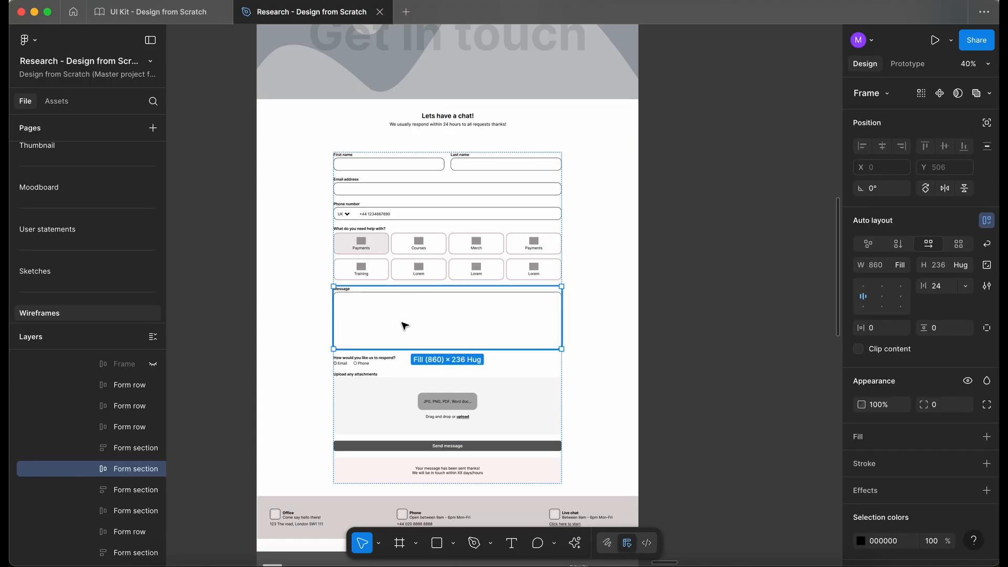
click(140, 360)
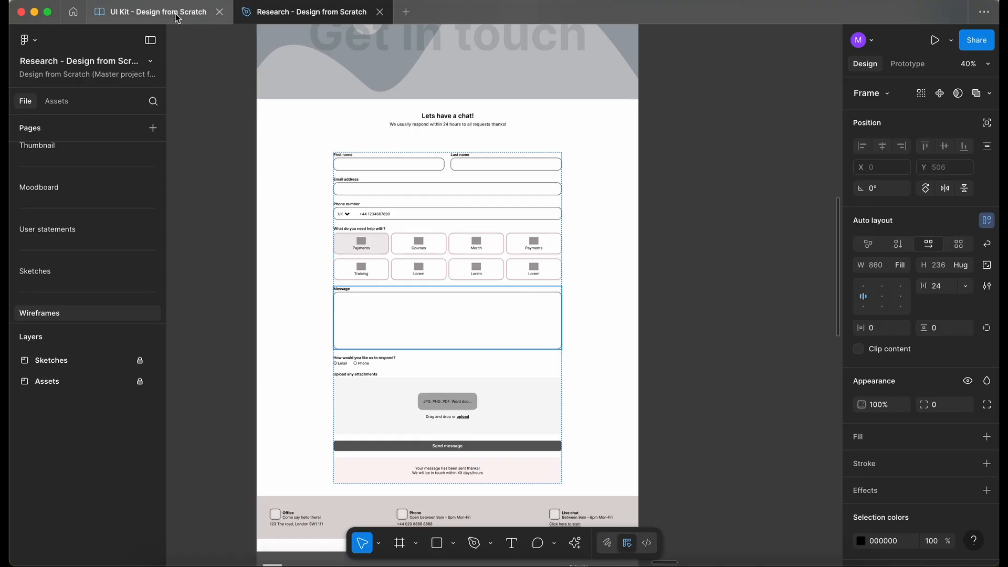
Step: On the UI Kit's Text area page, draw a frame about 573 × 464 and paste the copied Message section into it
click(176, 16)
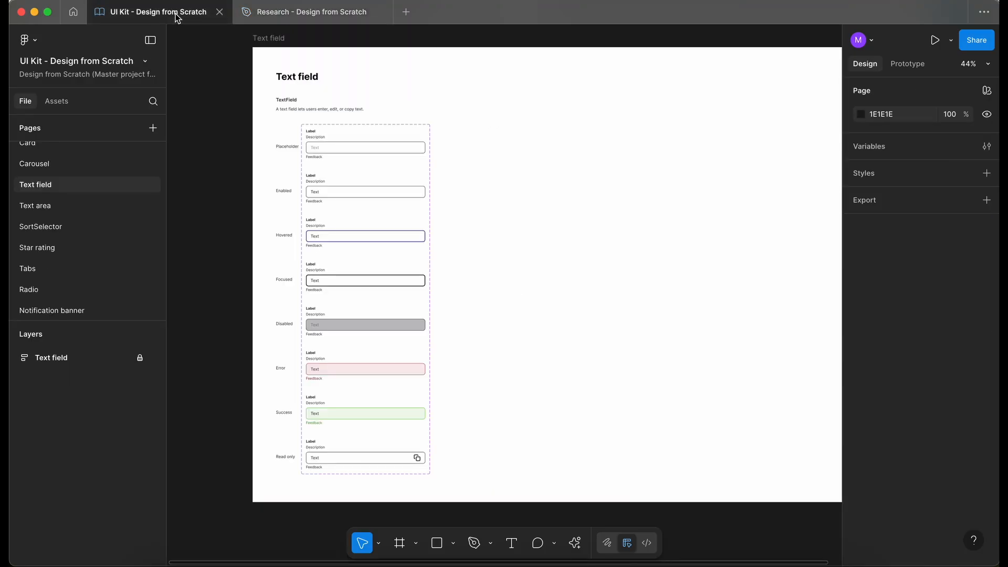
click(59, 207)
key(f)
drag(238, 163, 614, 468)
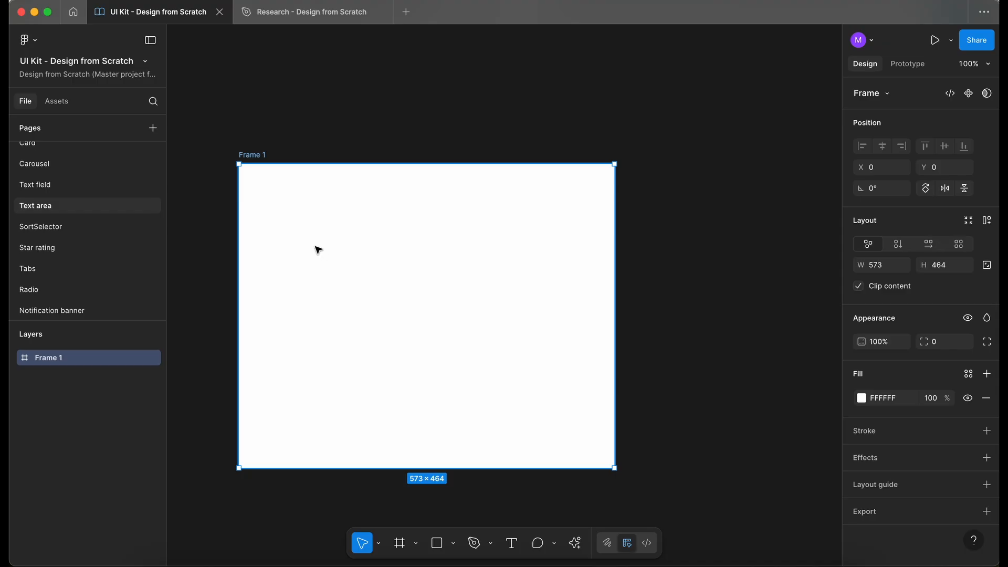
key(ctrl+v)
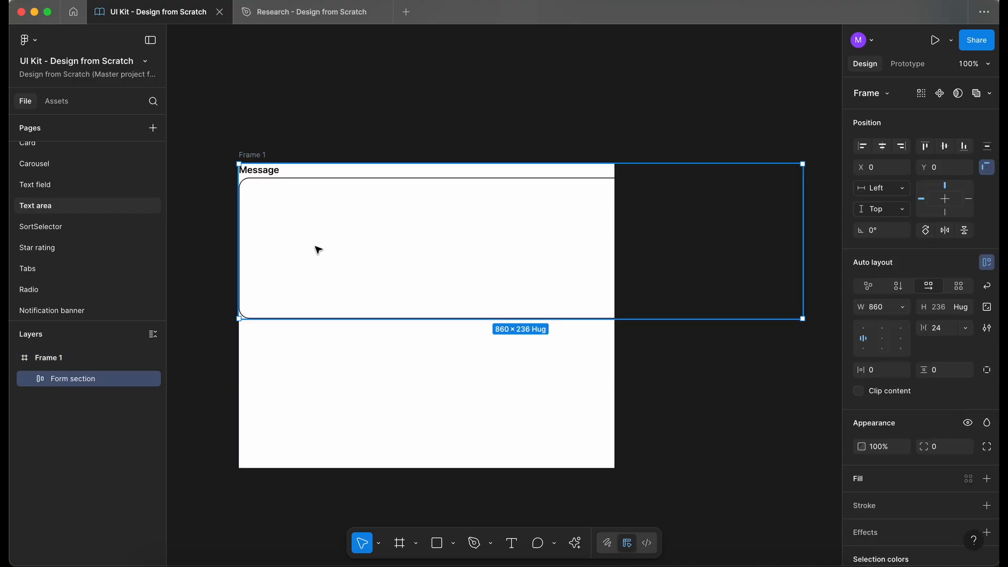
Step: Enlarge the frame to hold the whole Message section, inset the section at about X 56, Y 185, and reposition the frame
click(247, 155)
scroll(255, 153, down, 5)
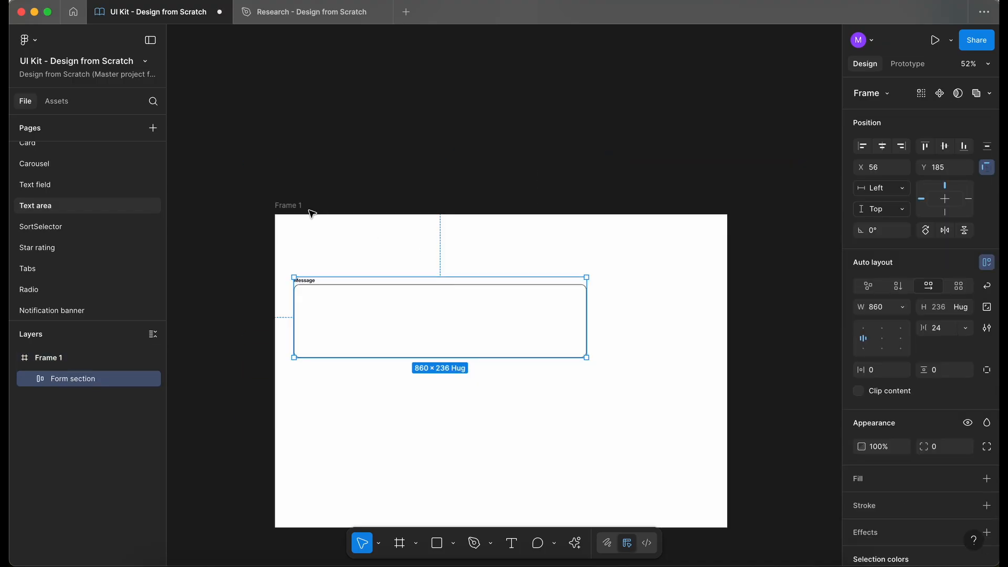
drag(287, 204, 250, 175)
click(387, 126)
scroll(389, 125, down, 5)
scroll(390, 125, right, 1)
scroll(393, 128, right, 1)
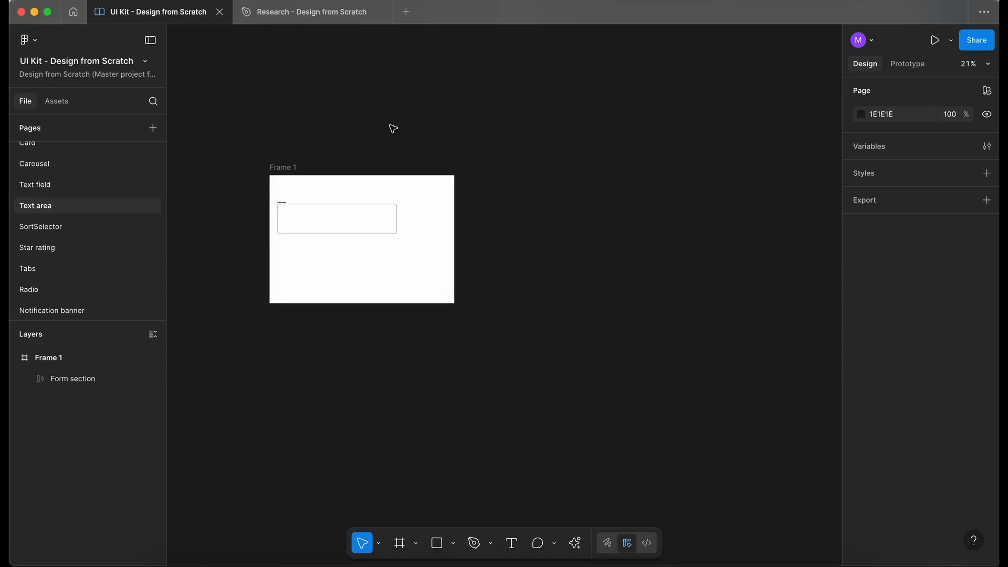
Step: Copy the documentation frame from the Text field page, unlocking it for the copy and locking it again
click(62, 190)
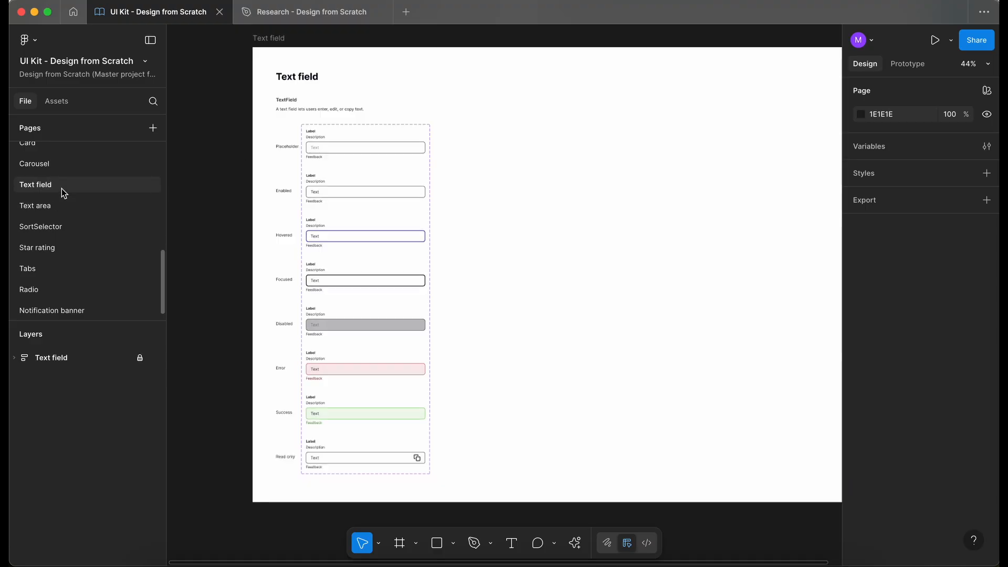
scroll(231, 224, up, 3)
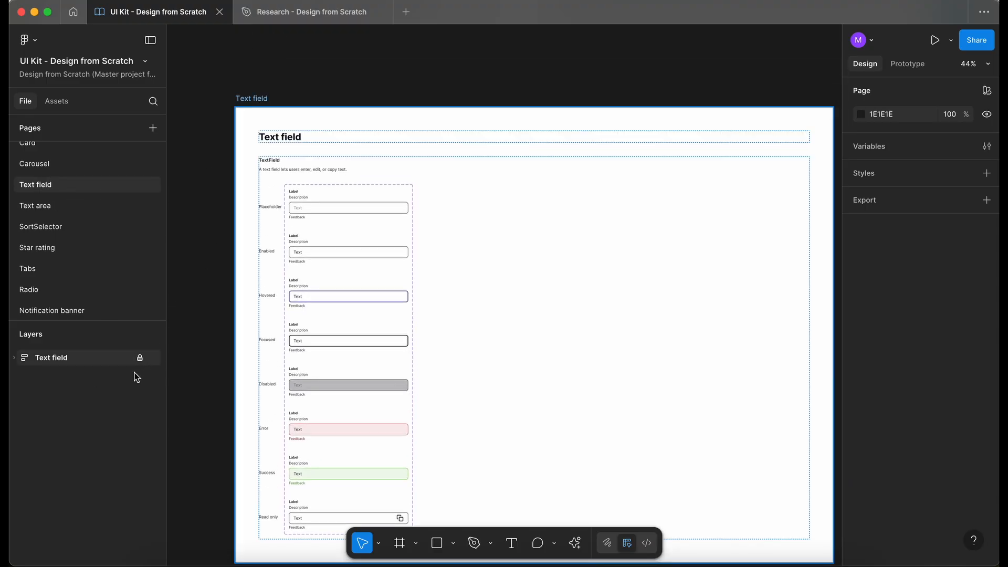
click(140, 358)
click(252, 99)
click(253, 103)
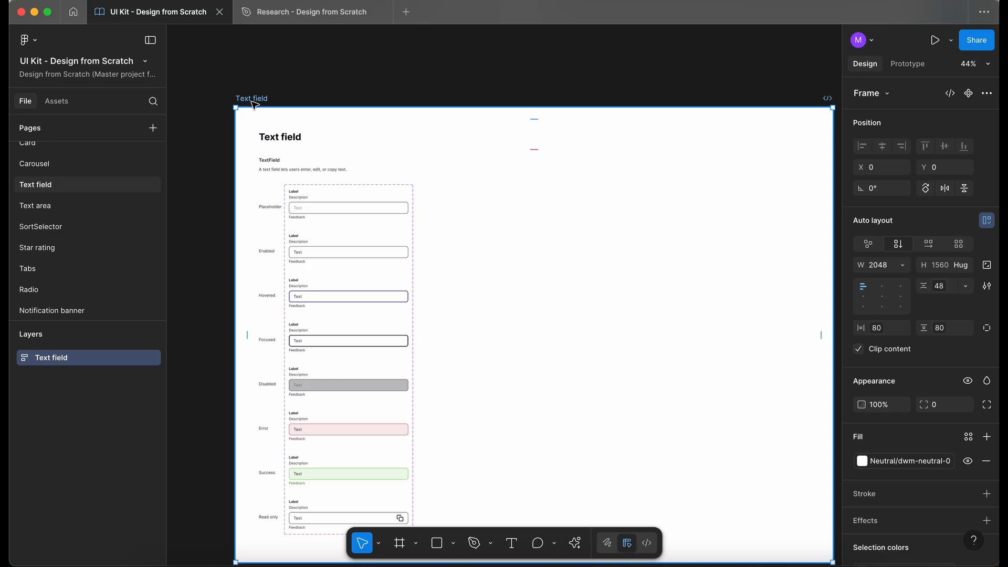
click(140, 357)
Step: Paste the copied Text field documentation frame on the Text area page, beside the frame with the Message section
click(58, 205)
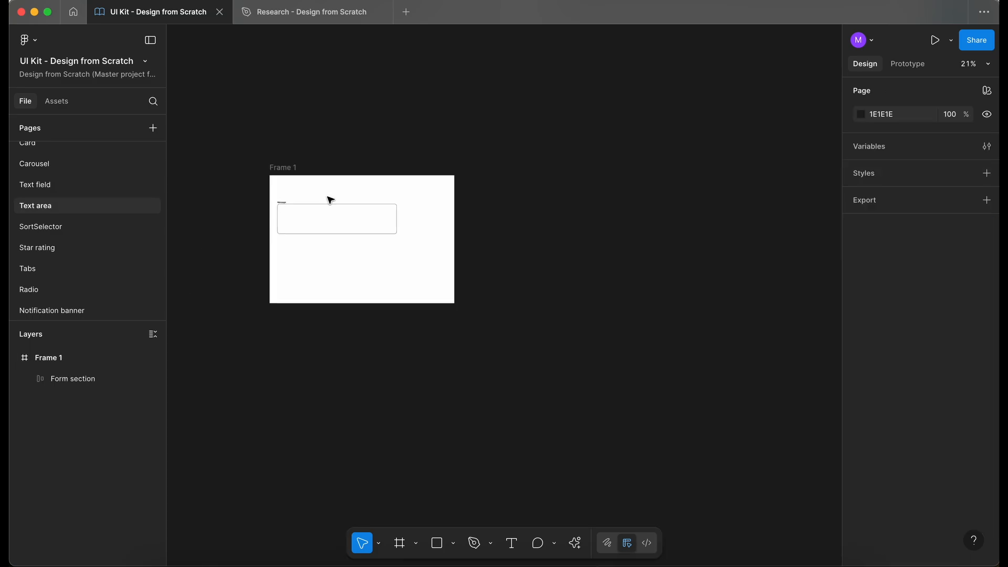
scroll(330, 200, right, 1)
scroll(330, 199, right, 3)
key(super+v)
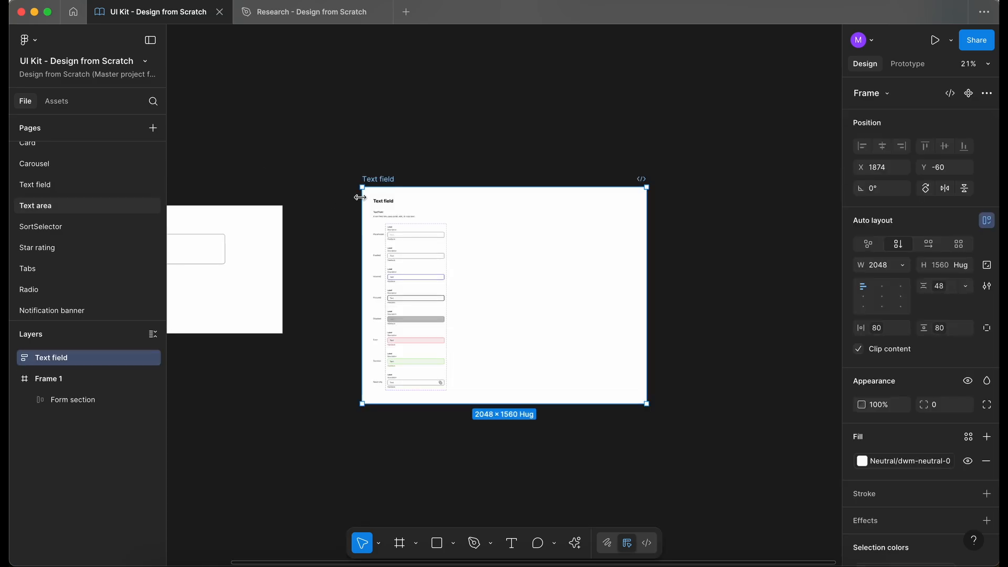
Step: Delete the TextField component set from the pasted documentation frame, keeping the state labels
scroll(361, 208, down, 2)
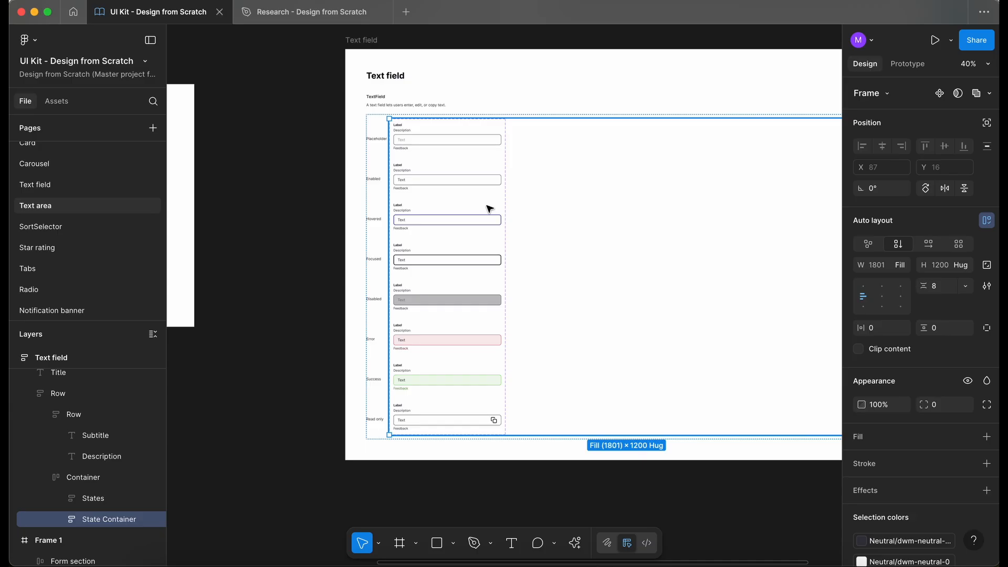
click(489, 209)
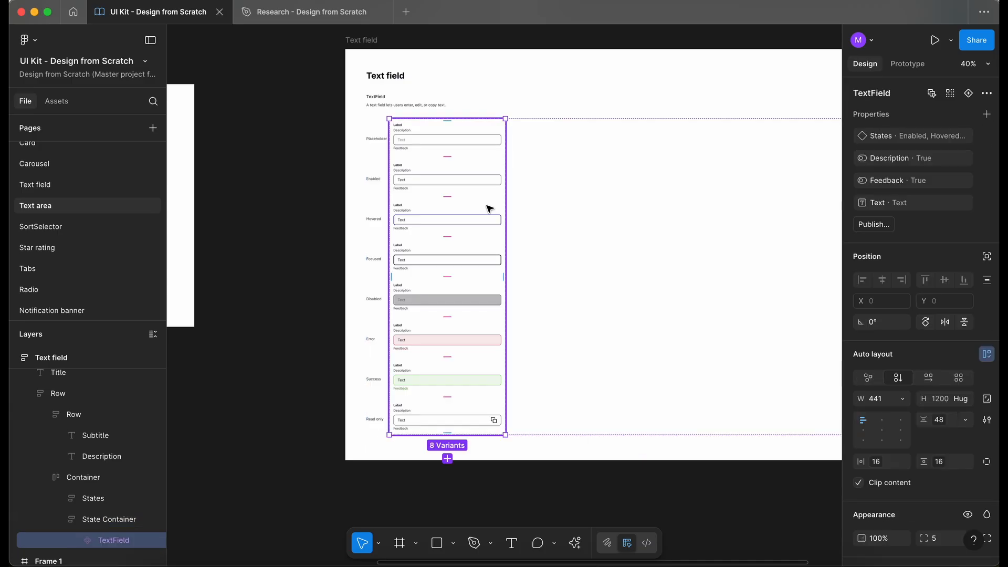
key(Delete)
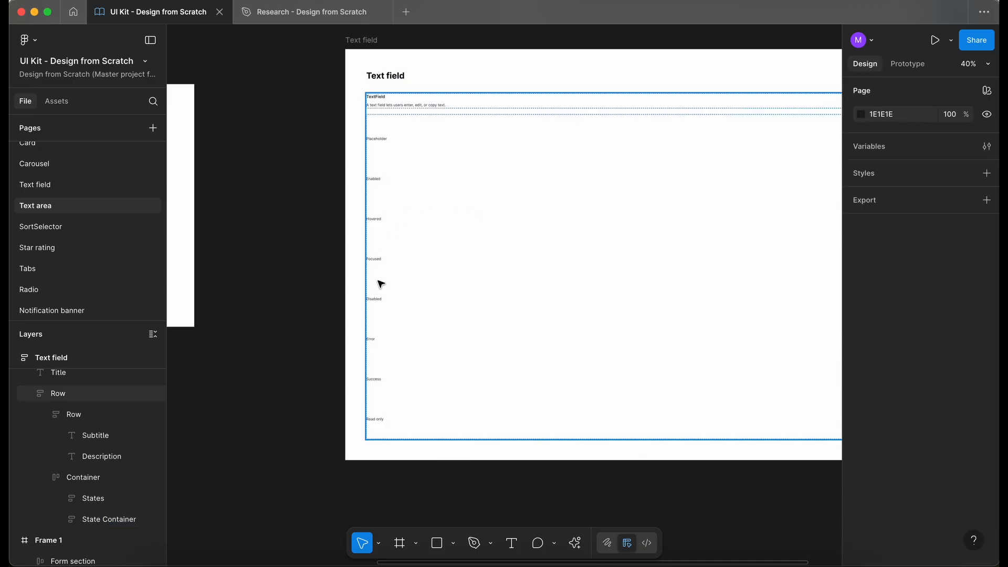
Step: Rename the frame, title and subtitle to "Text area" and describe it as "A text area lets users enter and edit longer, multi-line text content."
scroll(380, 284, up, 2)
scroll(377, 180, up, 3)
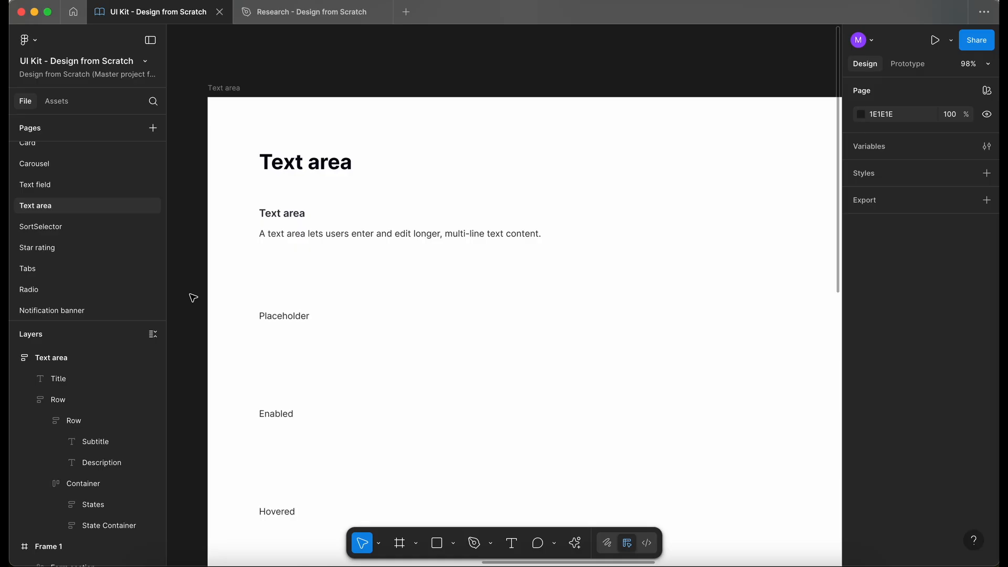
Step: Delete the Read only label from the States list in the Text area documentation frame
scroll(228, 294, down, 2)
scroll(229, 295, left, 5)
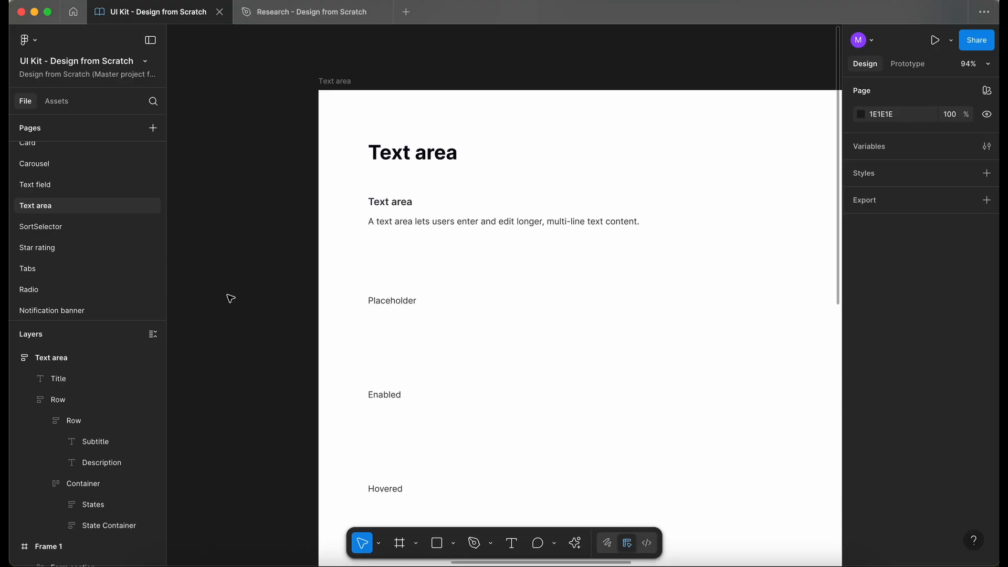
scroll(238, 285, down, 3)
scroll(238, 288, down, 3)
scroll(237, 288, left, 2)
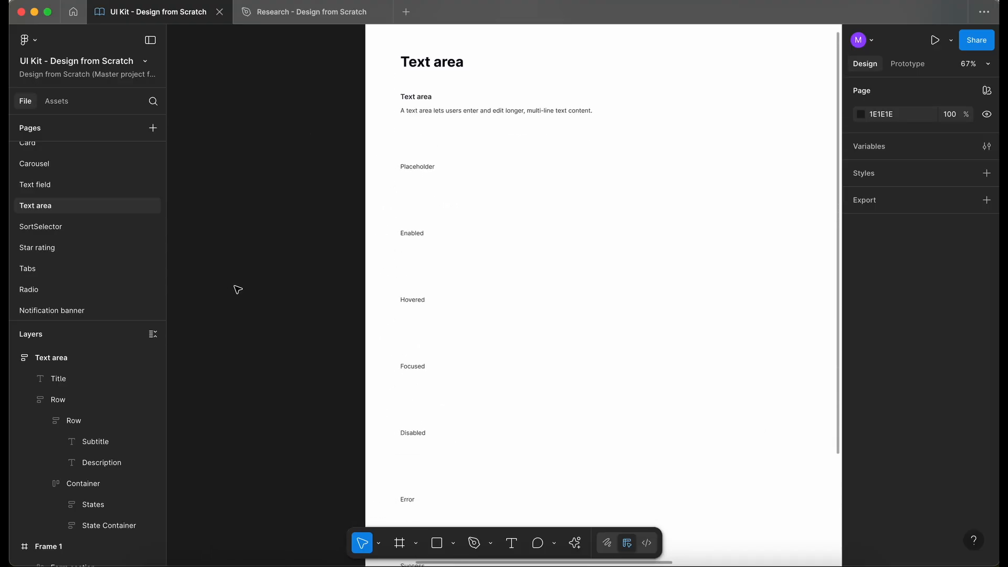
scroll(284, 274, down, 2)
scroll(284, 273, down, 5)
scroll(284, 273, right, 2)
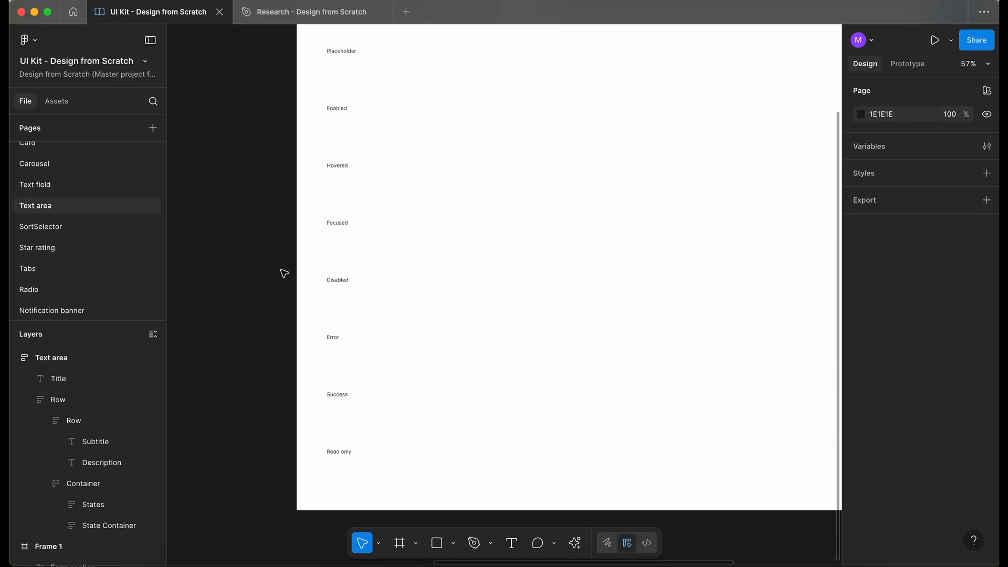
click(351, 434)
double_click(350, 434)
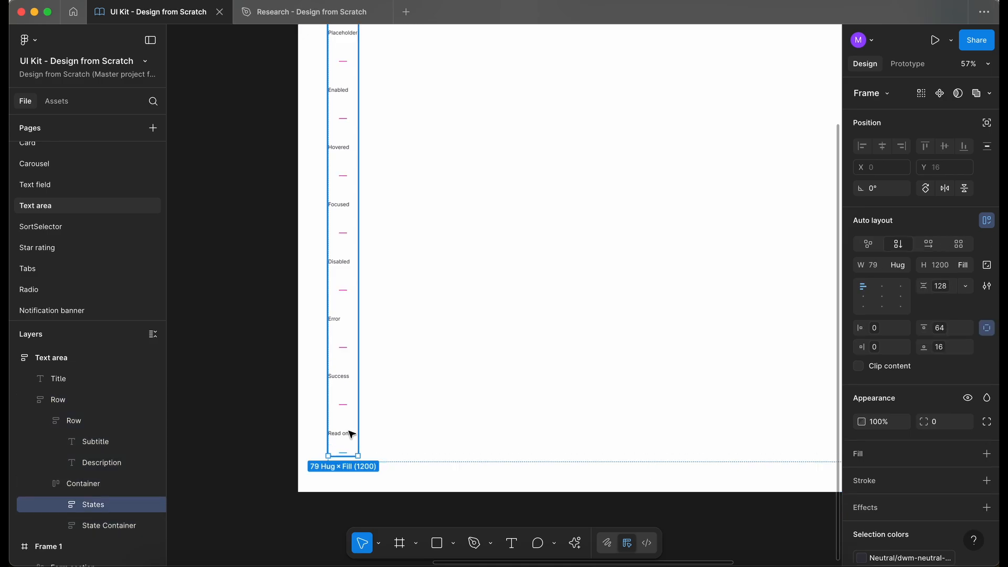
double_click(351, 434)
key(Escape)
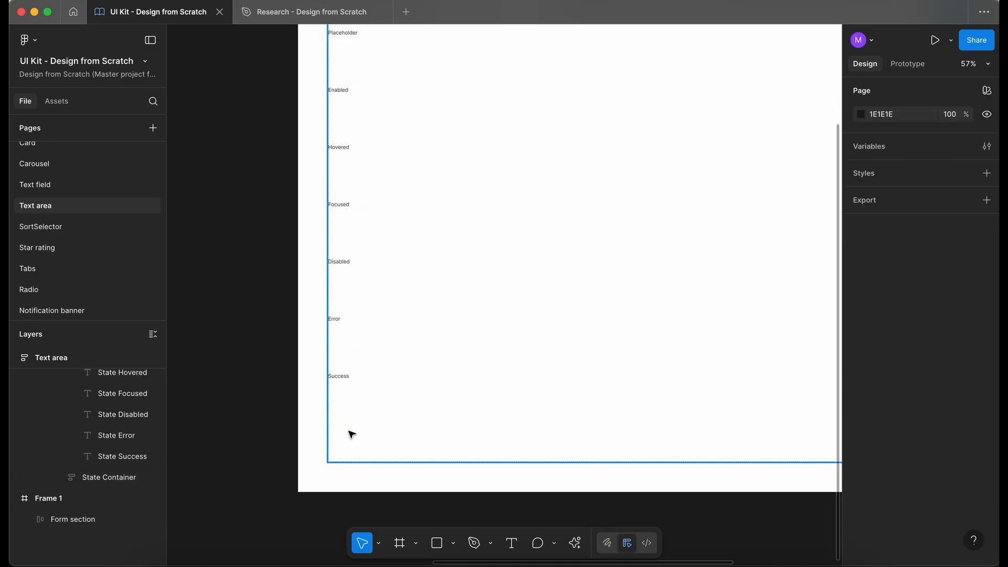
scroll(350, 432, up, 3)
scroll(351, 432, left, 1)
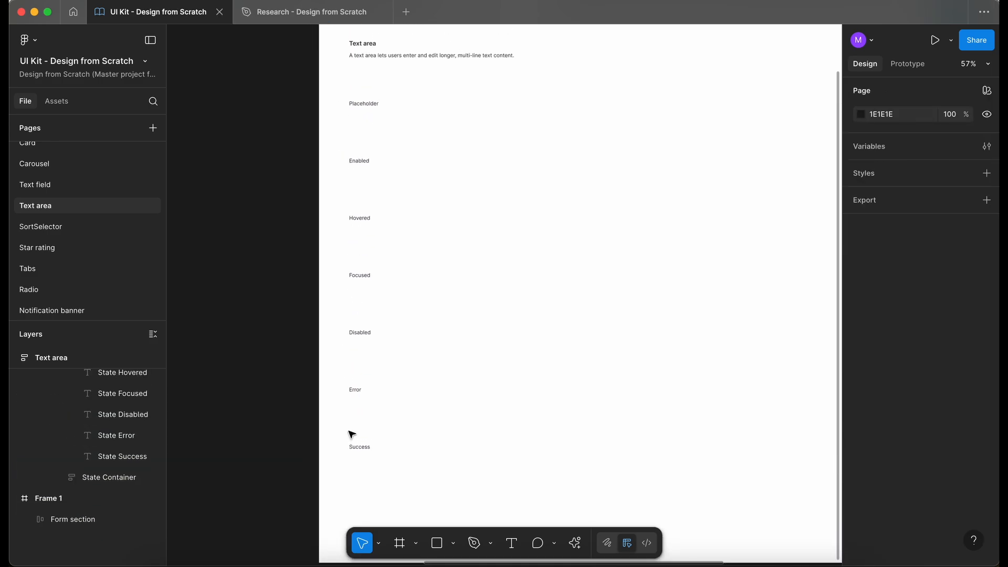
Step: Review the state variants on the Text field page as a reference, and return to the Text area page
click(58, 185)
scroll(284, 190, down, 1)
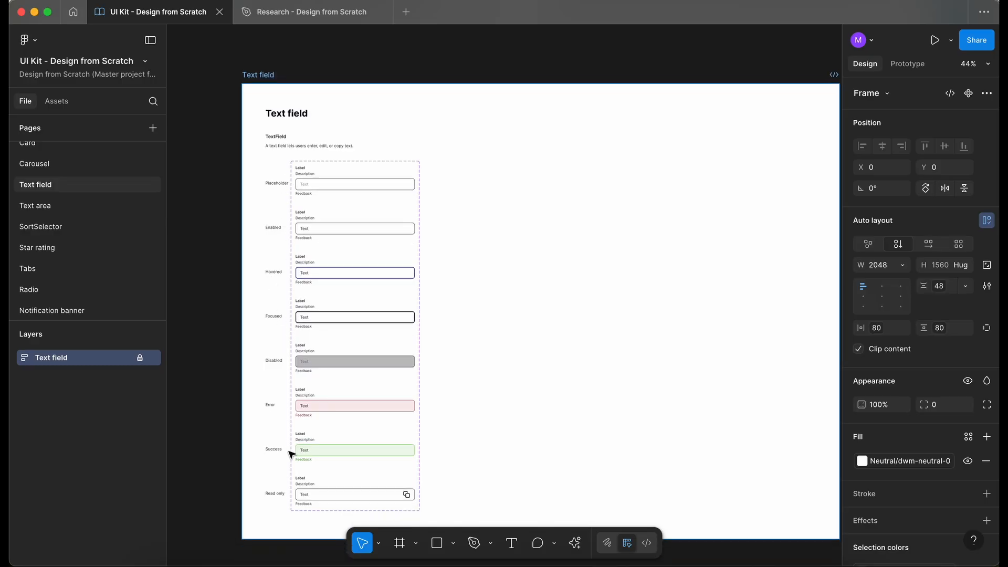
click(61, 207)
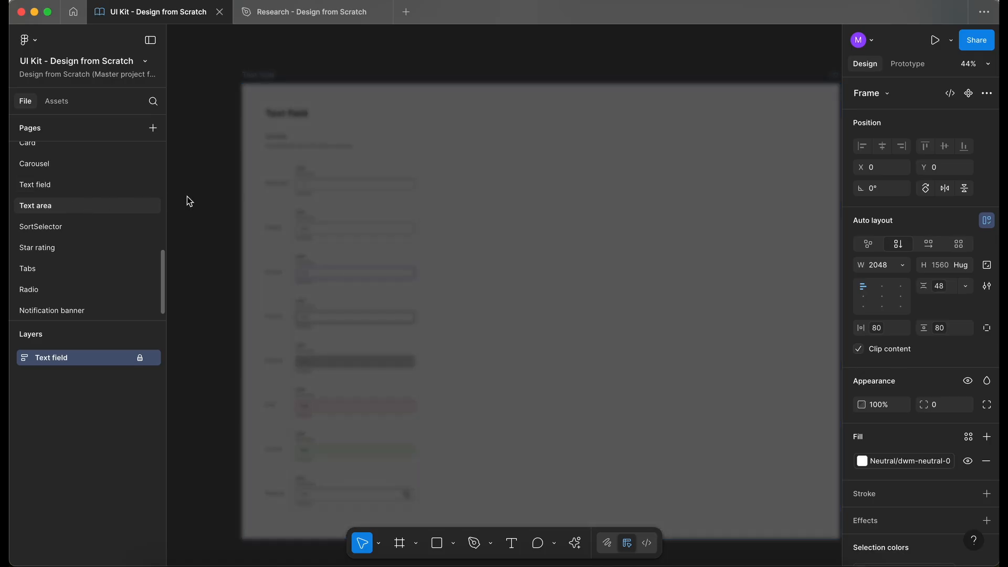
Step: Move the Message section within its working frame to about X 107, Y 105, and keep it selected
scroll(330, 203, down, 3)
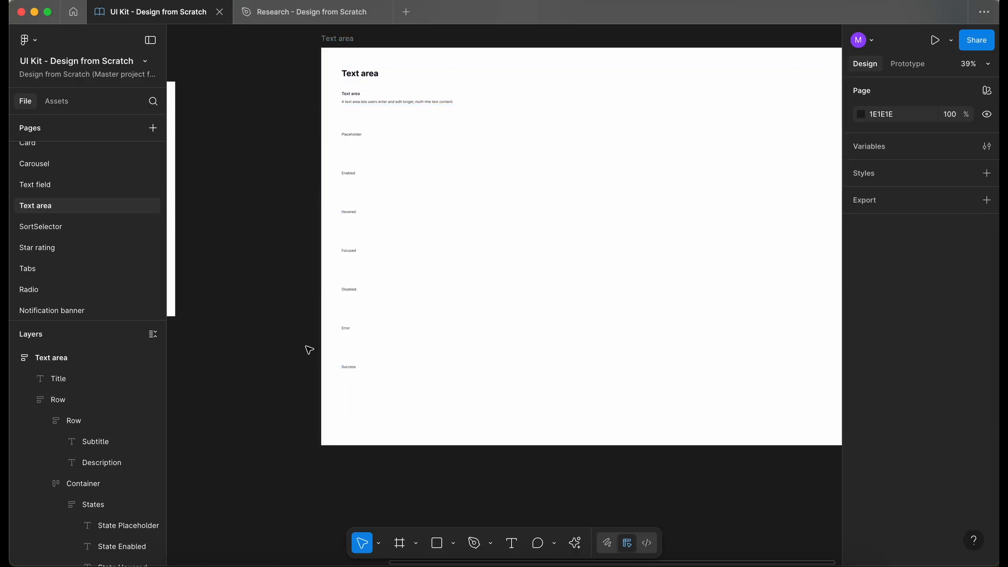
scroll(367, 257, left, 4)
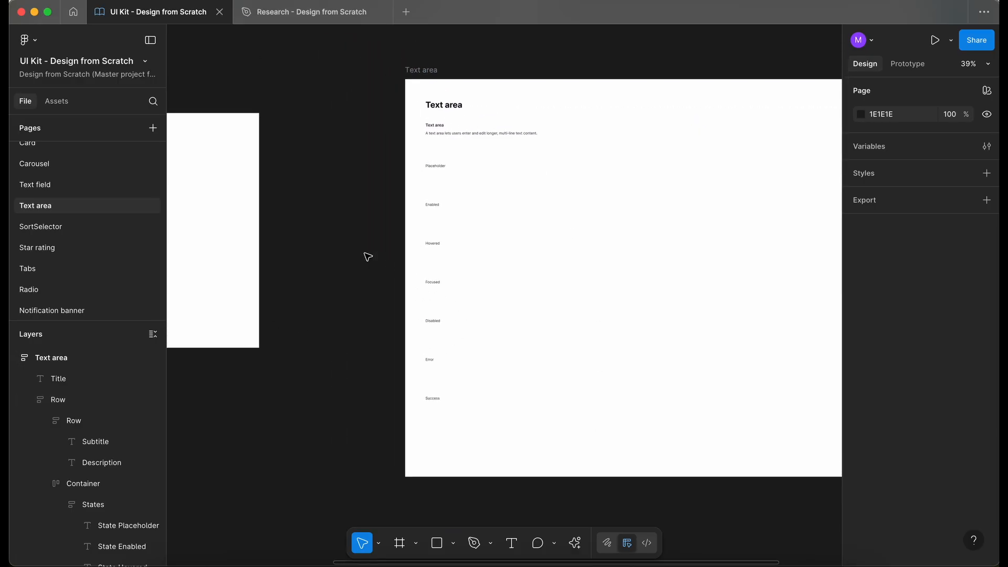
scroll(367, 257, left, 5)
scroll(375, 194, down, 2)
click(383, 135)
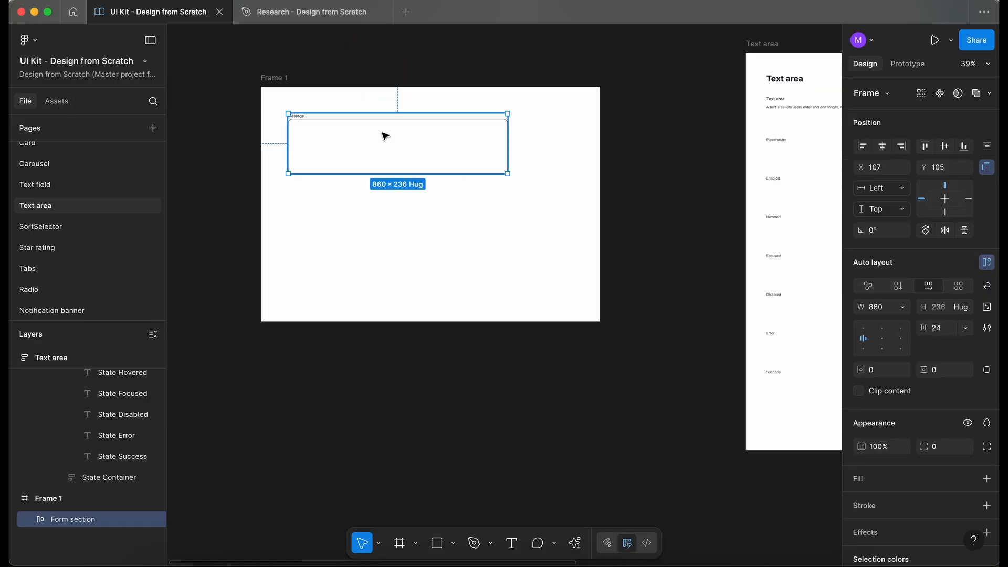
Step: Search the assets for "textf" and place a TextField instance below the Message section in Frame 1, at about X 88, Y 461
scroll(384, 135, up, 3)
scroll(385, 136, up, 3)
click(382, 320)
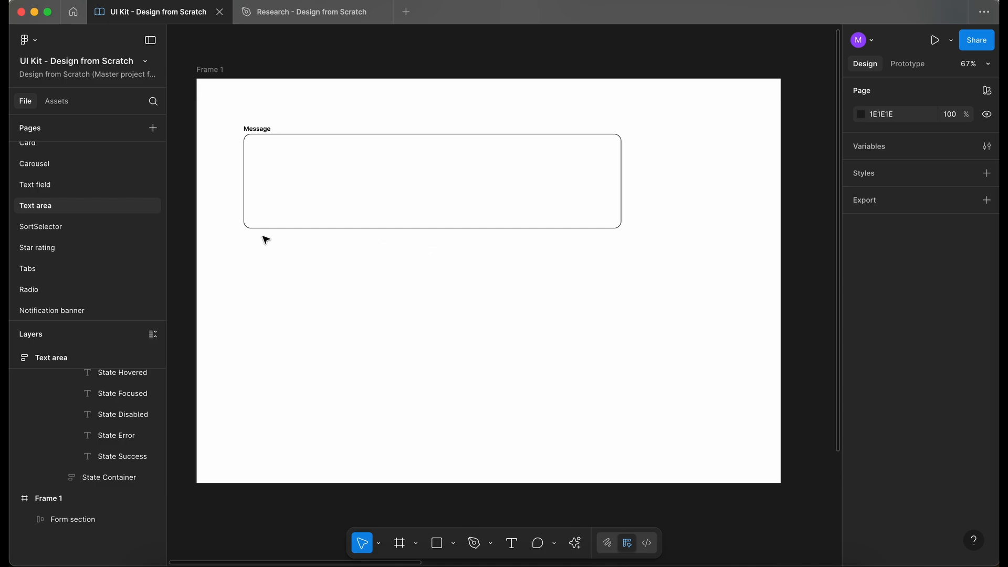
click(65, 102)
text(textf)
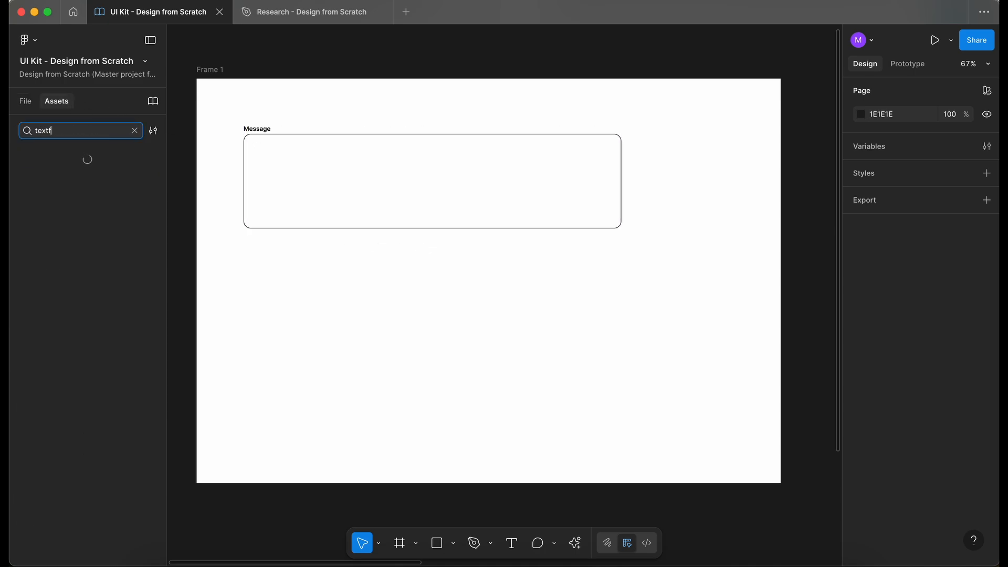
drag(56, 158, 266, 293)
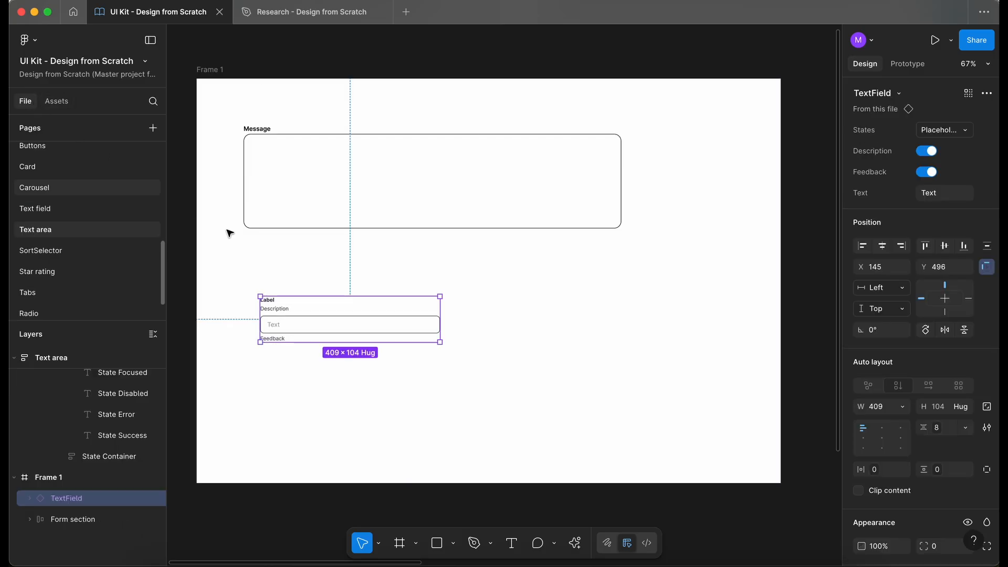
click(306, 282)
drag(331, 331, 303, 314)
scroll(304, 314, down, 1)
scroll(303, 314, left, 1)
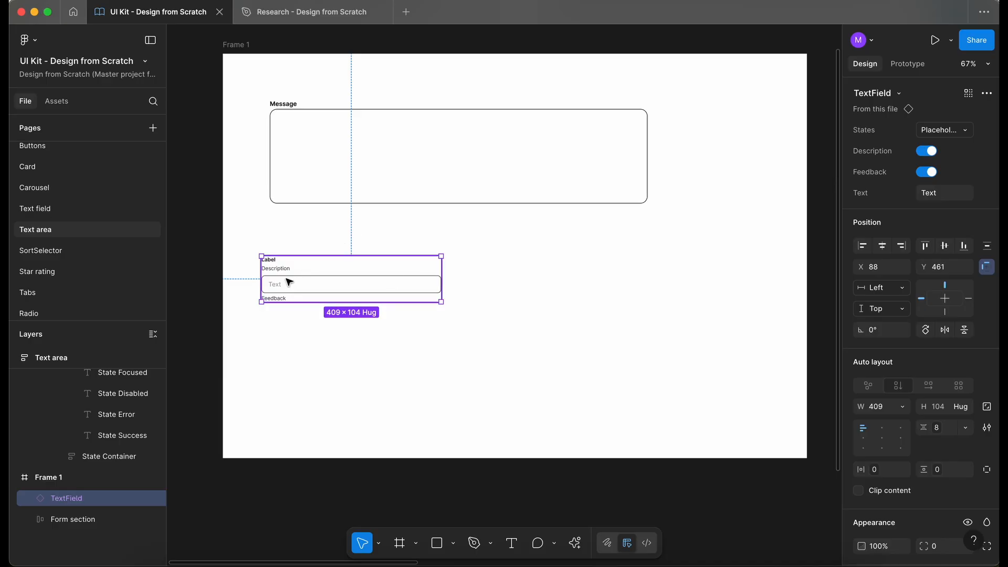
Step: Detach the placed TextField instance from its main component
scroll(289, 282, up, 3)
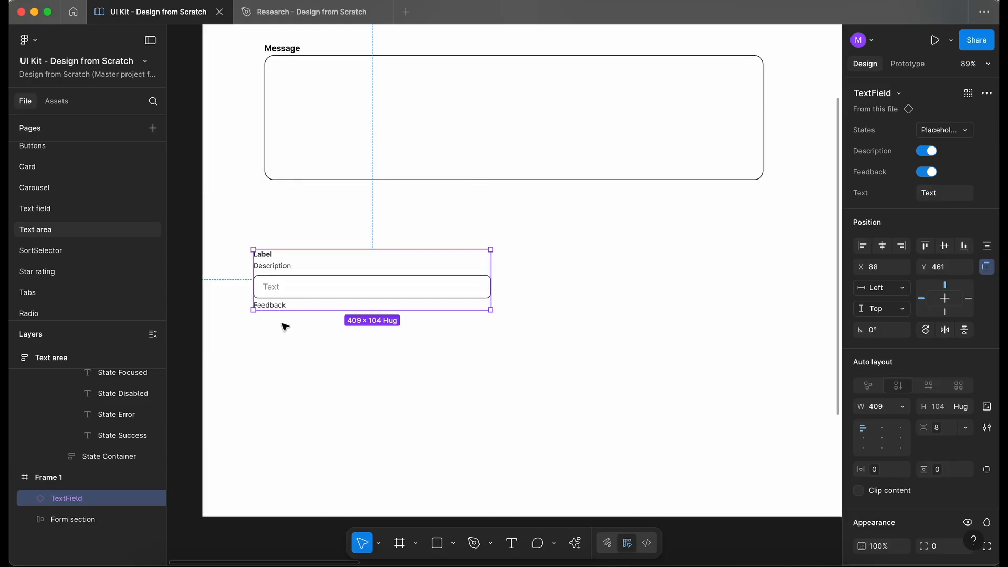
scroll(292, 348, down, 3)
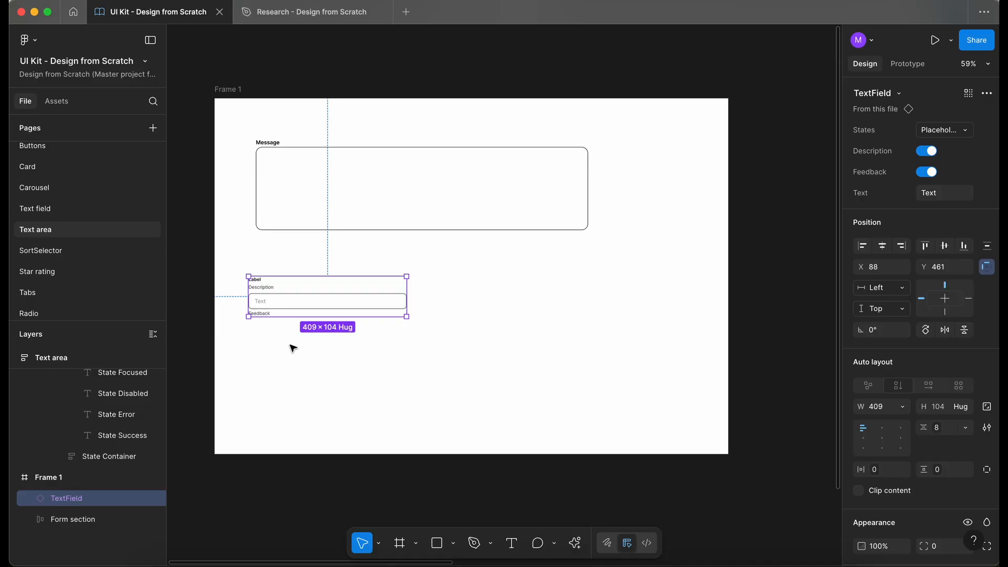
scroll(293, 348, up, 4)
right_click(304, 272)
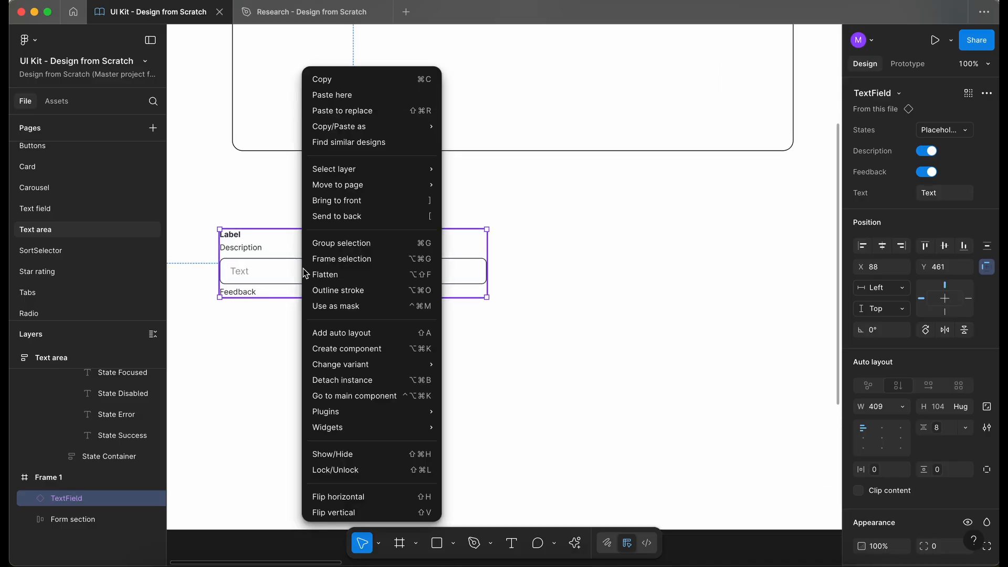
click(362, 380)
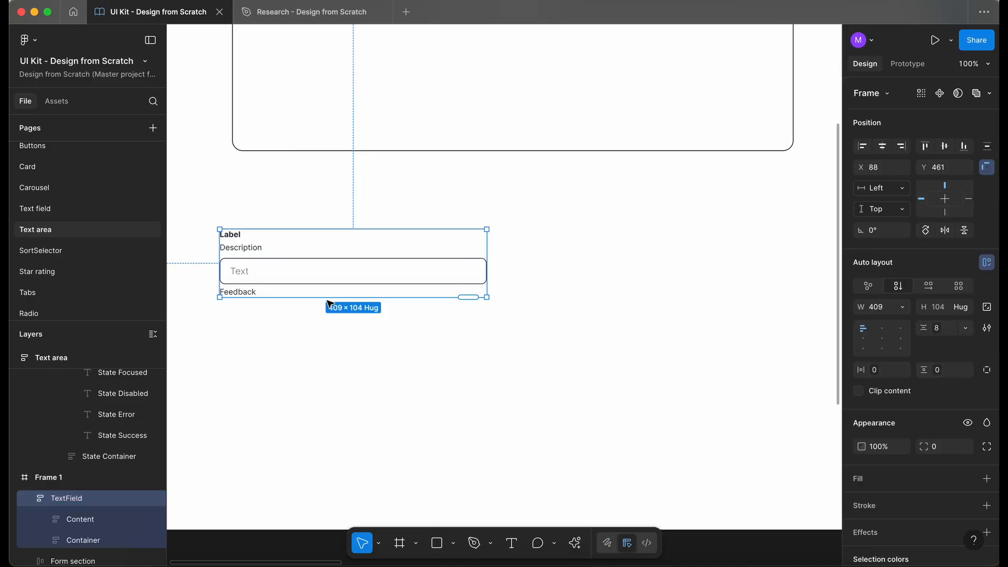
Step: Set the height of the detached field's Input frame to 80 and align its contents to the top left
double_click(334, 281)
double_click(334, 281)
scroll(335, 280, left, 2)
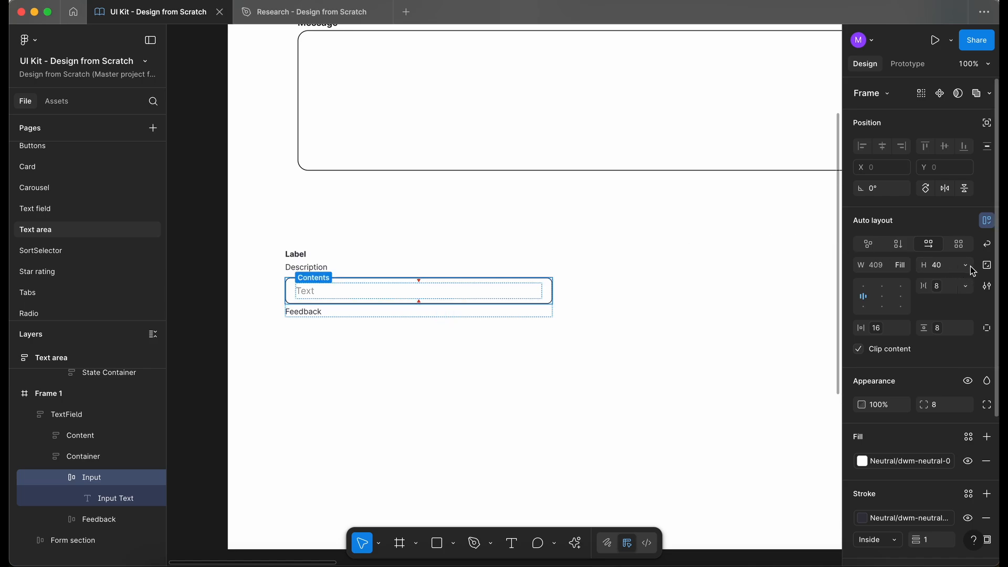
text(80)
key(Return)
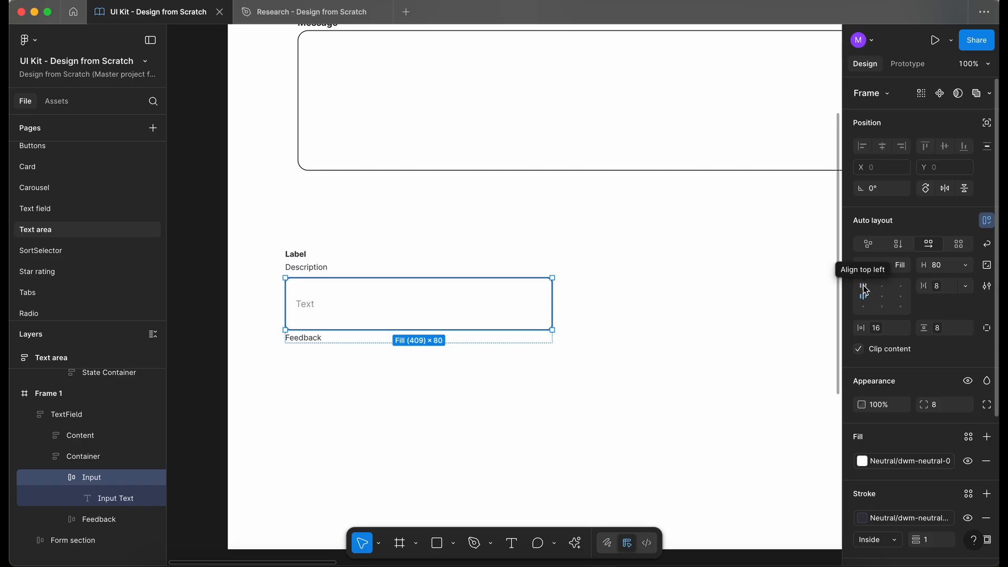
click(865, 289)
click(423, 420)
scroll(422, 420, up, 2)
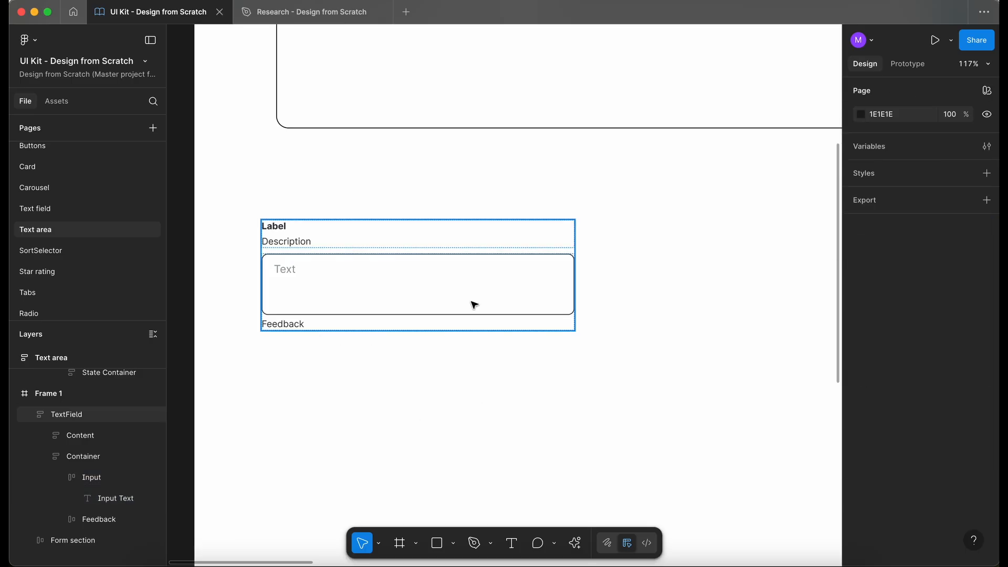
Step: Set the Input frame's height to 120
double_click(474, 304)
double_click(474, 305)
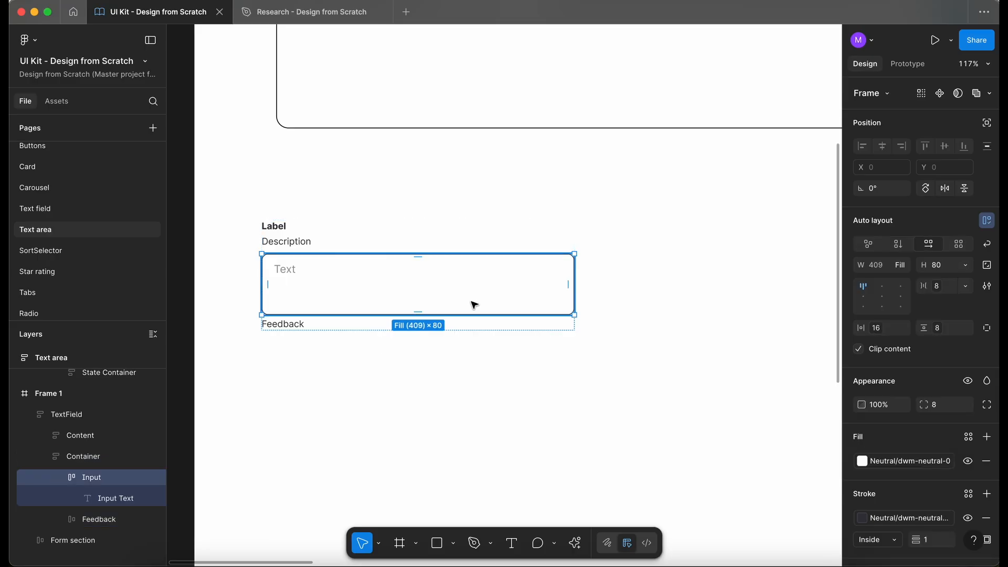
click(937, 266)
text(120)
key(Return)
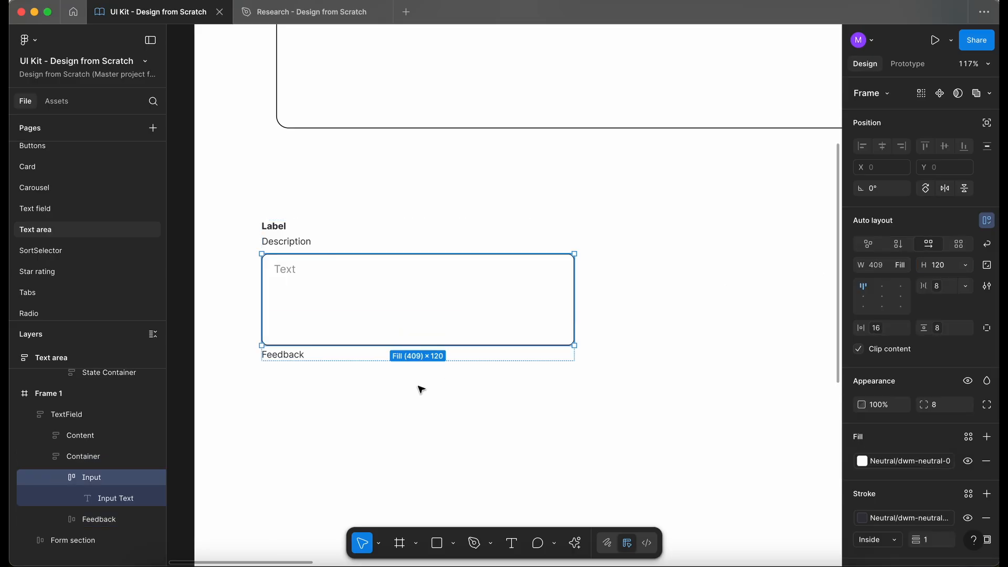
Step: Open the minimum height setting for the Input frame
scroll(421, 390, down, 4)
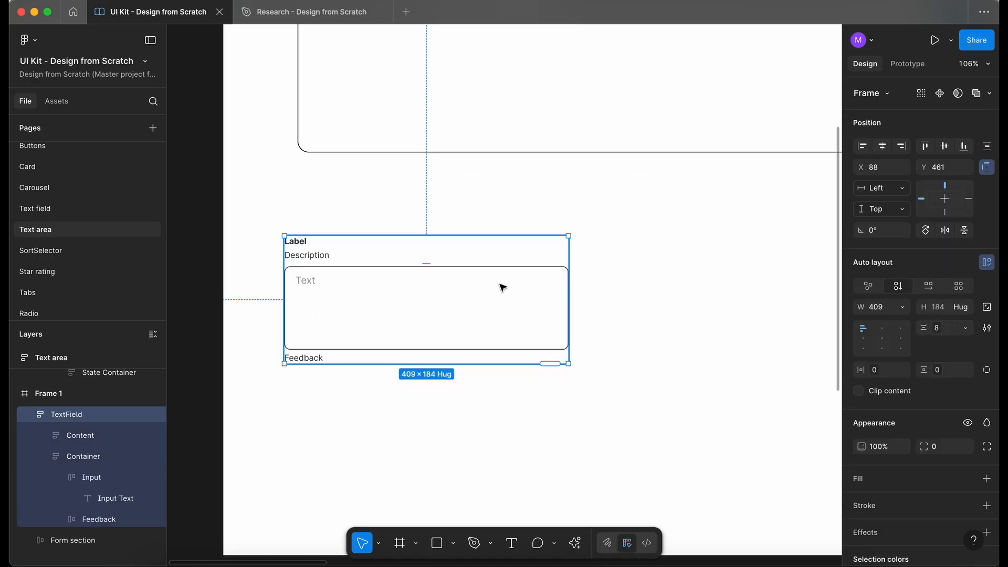
click(395, 295)
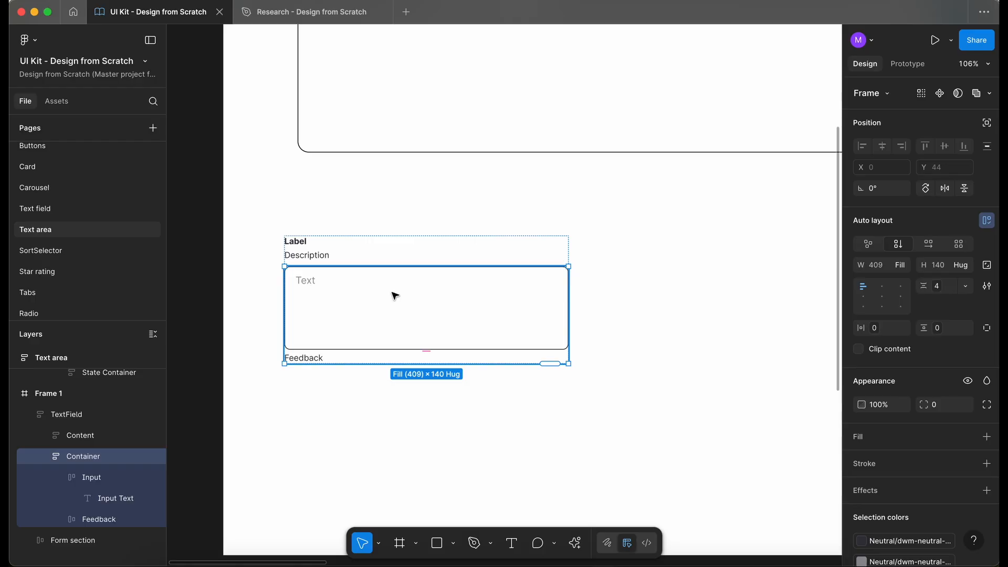
click(394, 295)
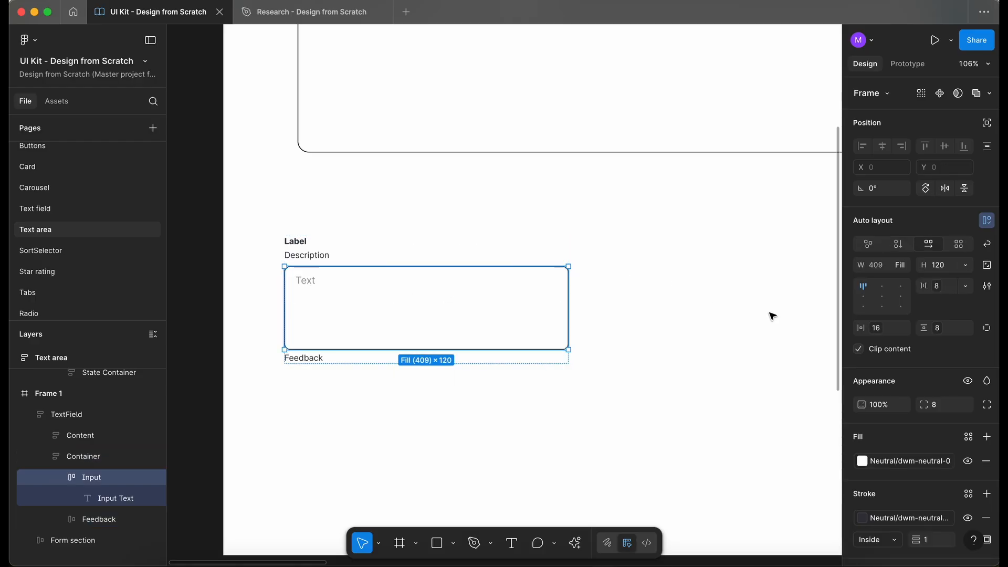
click(964, 265)
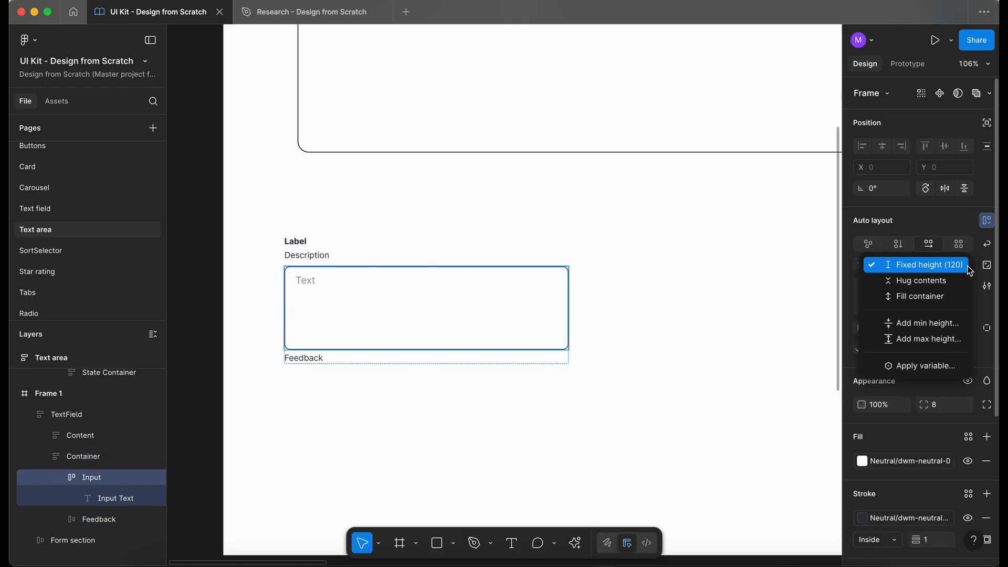
click(952, 324)
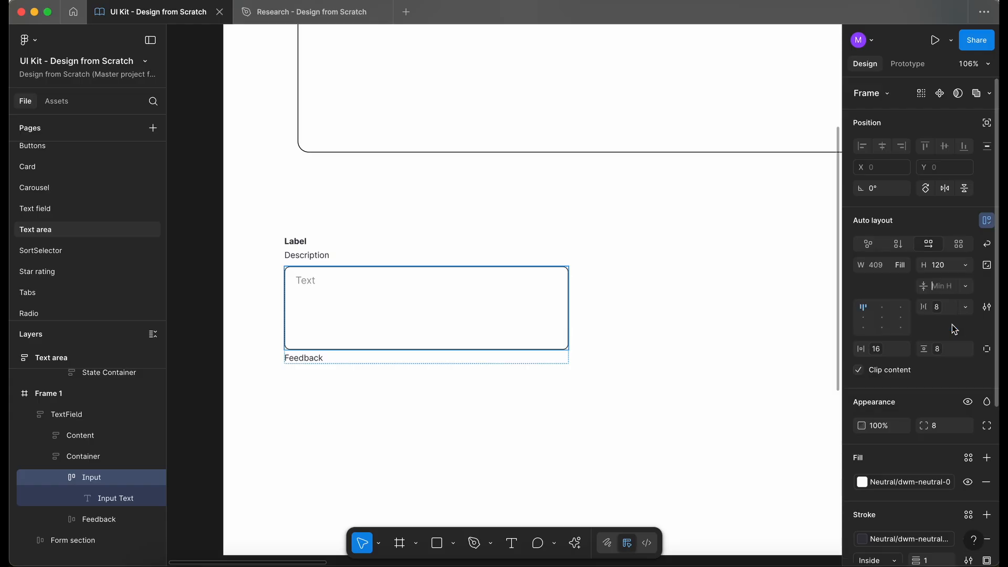
click(450, 455)
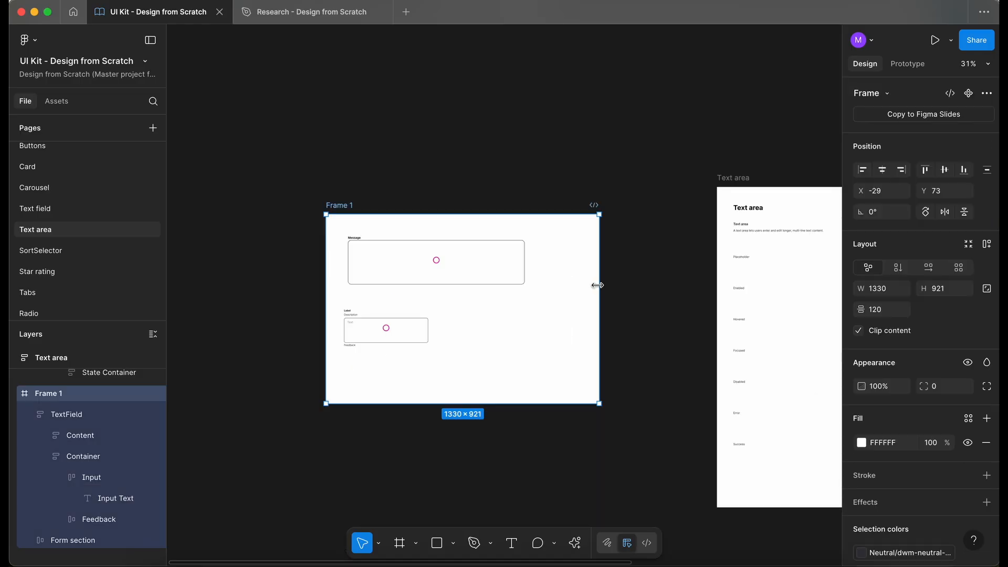
Step: Widen Frame 1 to about 1698 and extend it downward, then move the detached field to about X 914, Y 530
drag(600, 286, 675, 289)
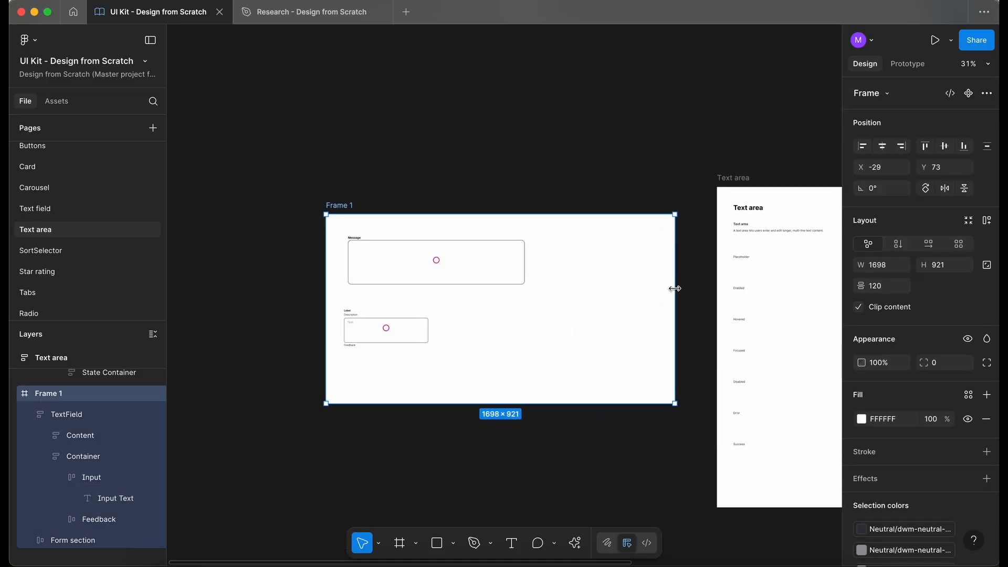
drag(451, 404, 450, 507)
click(425, 347)
drag(398, 330, 569, 346)
scroll(269, 355, right, 1)
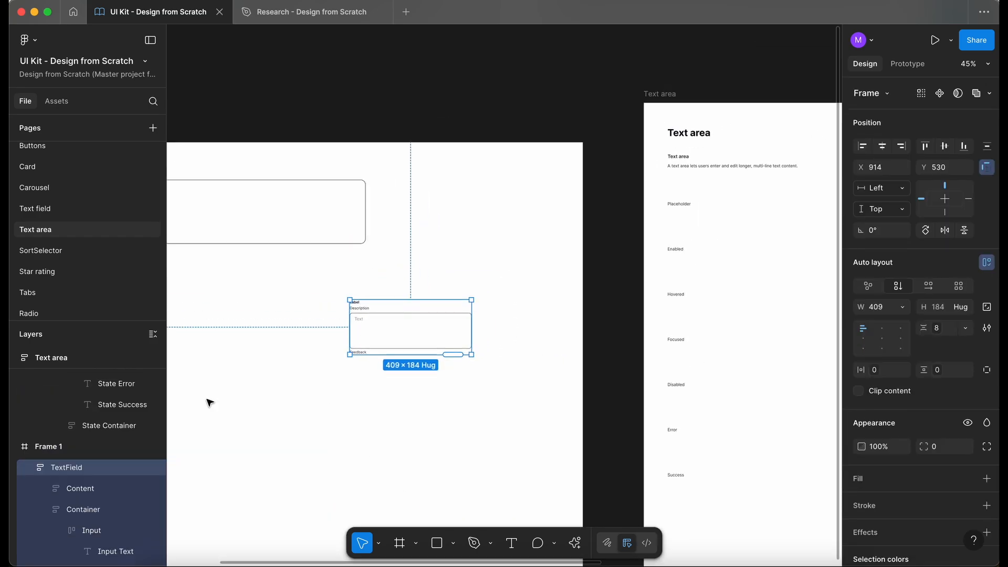
Step: Rename the detached TextField layer to "TextArea"
double_click(80, 471)
text(TextArea)
click(395, 437)
Step: Create a component from the TextArea frame and place it in the documentation's State Container beside the Placeholder label
click(414, 342)
scroll(422, 348, right, 3)
scroll(423, 348, down, 2)
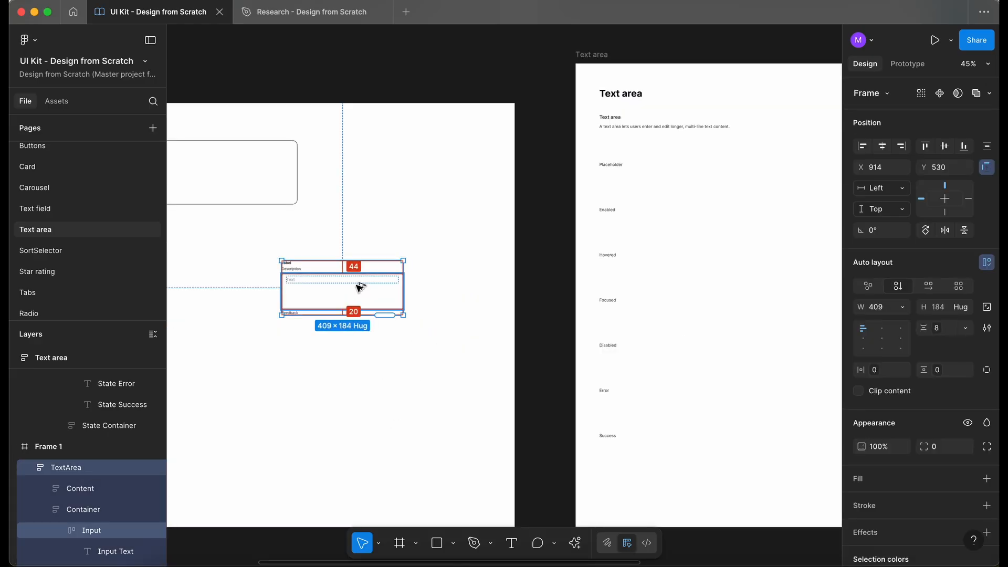
key(super+alt+k)
drag(362, 292, 676, 193)
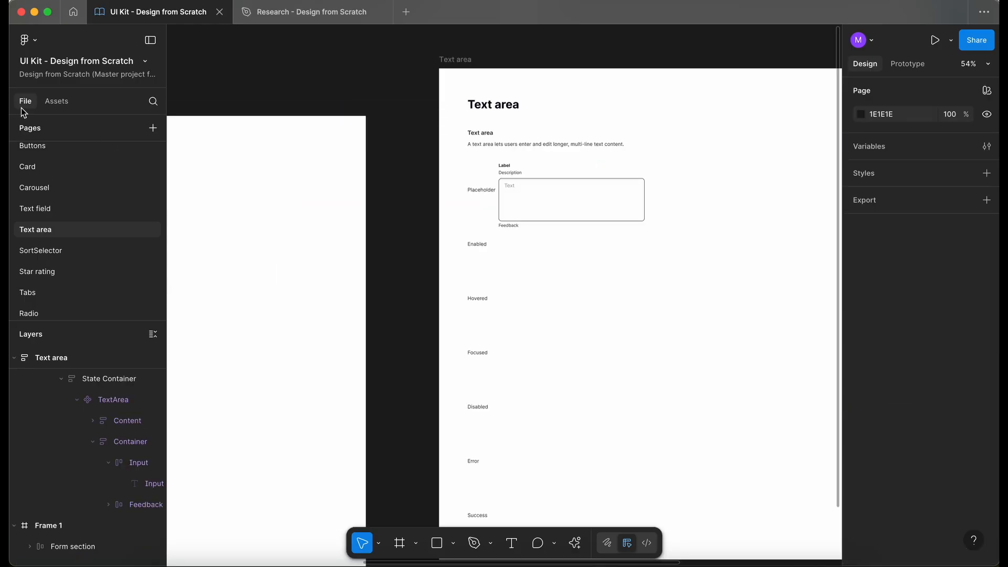
Step: Place a TextField instance from the assets in Frame 1 at about X 1265, Y 296 as a reference beside the documentation
click(60, 101)
drag(42, 187, 282, 187)
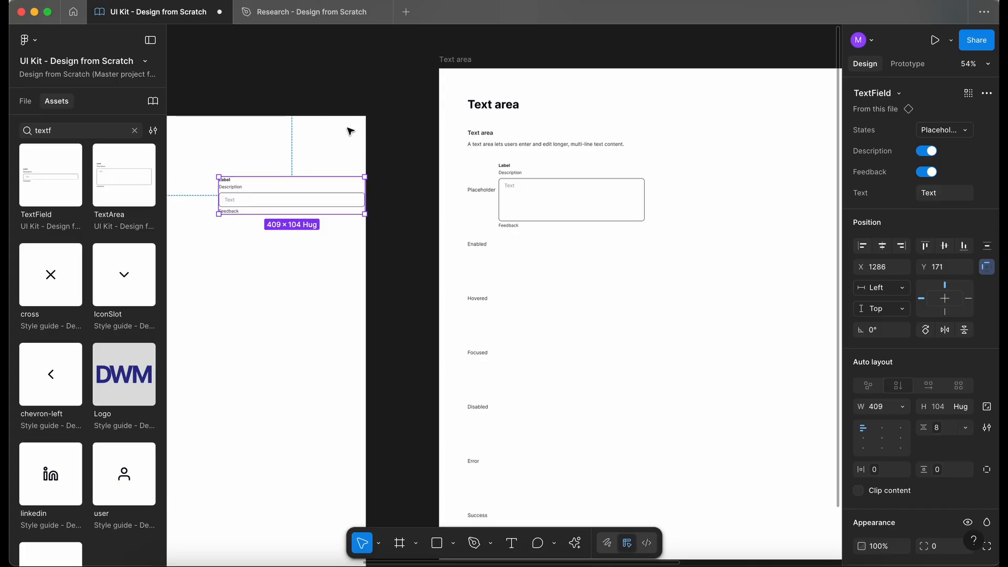
scroll(354, 113, down, 2)
scroll(353, 113, left, 7)
drag(288, 128, 343, 90)
scroll(535, 154, right, 5)
click(534, 165)
scroll(534, 232, up, 4)
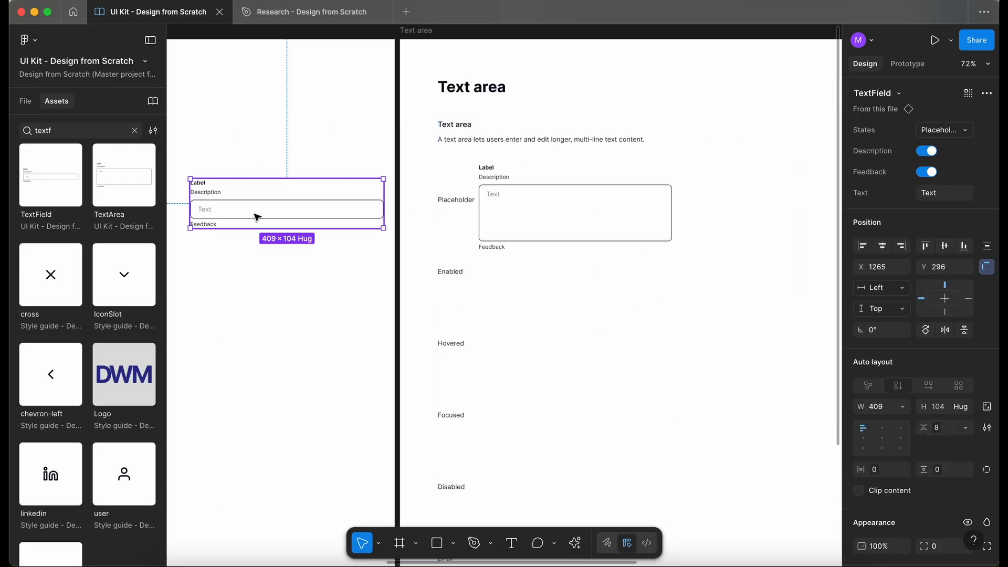
Step: Compare the placeholder text's fill colour in the reference TextField with the one in the TextArea component
double_click(206, 211)
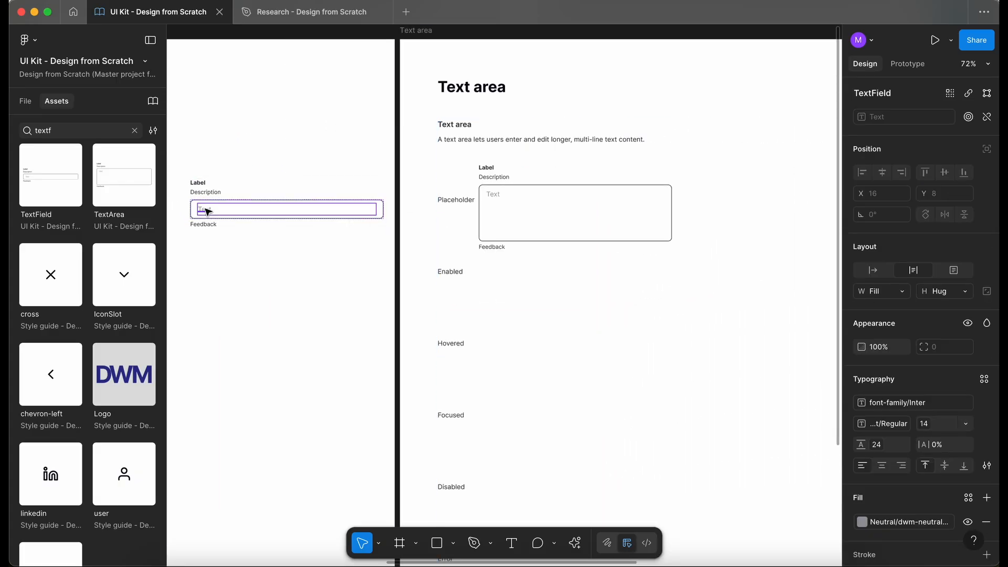
click(886, 522)
super+click(490, 196)
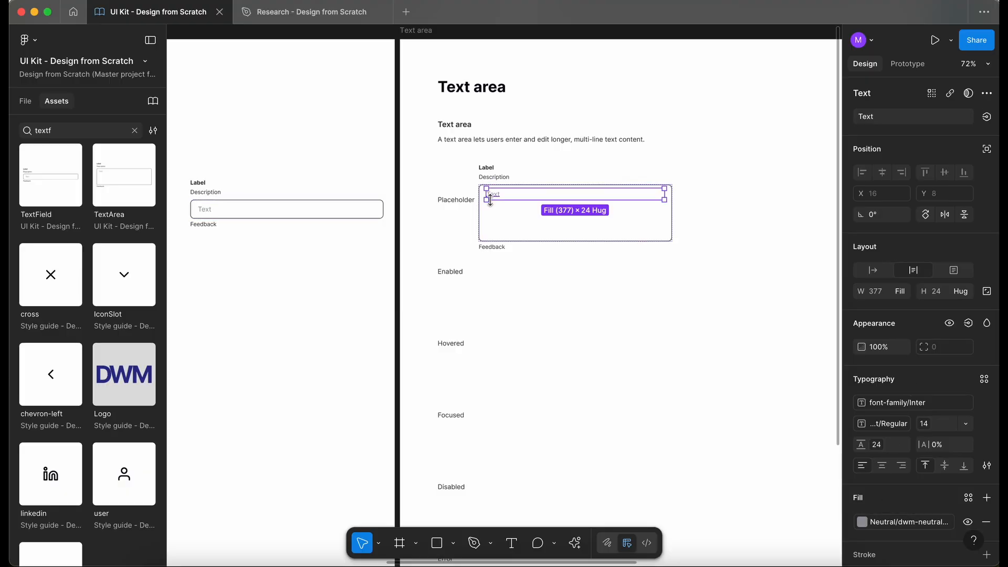
click(898, 522)
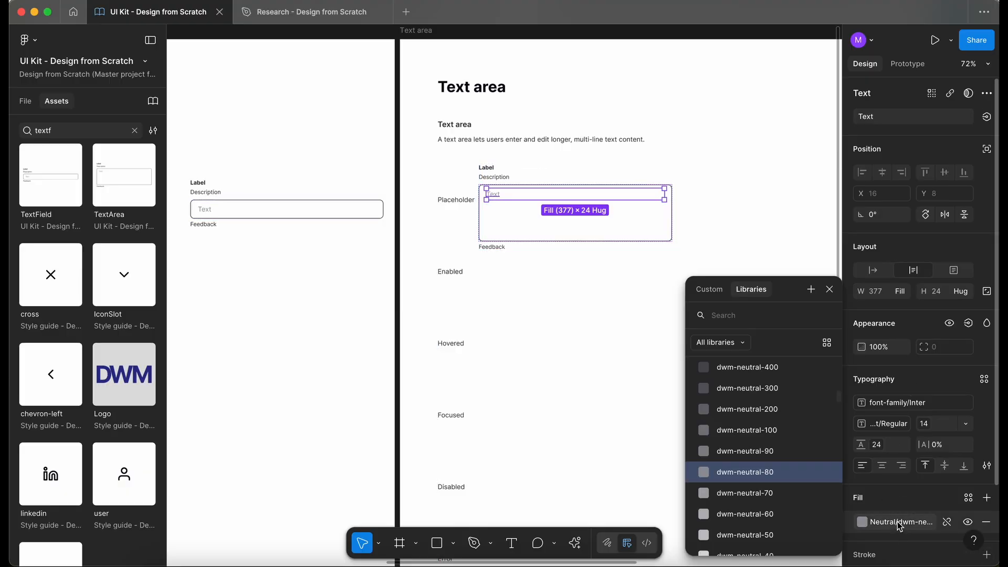
click(283, 247)
scroll(376, 265, down, 1)
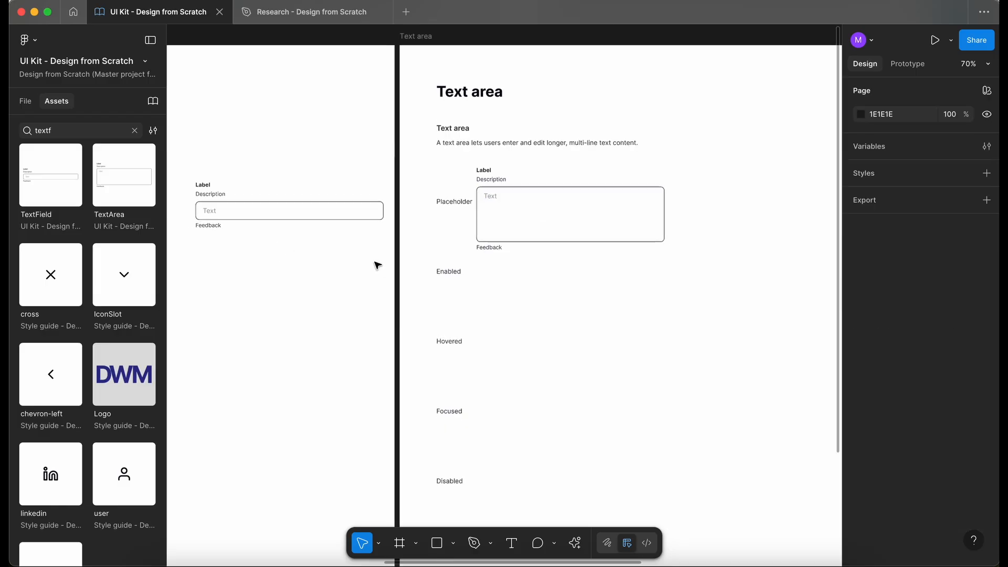
Step: Set the reference TextField instance's state to Enabled
click(328, 202)
click(936, 133)
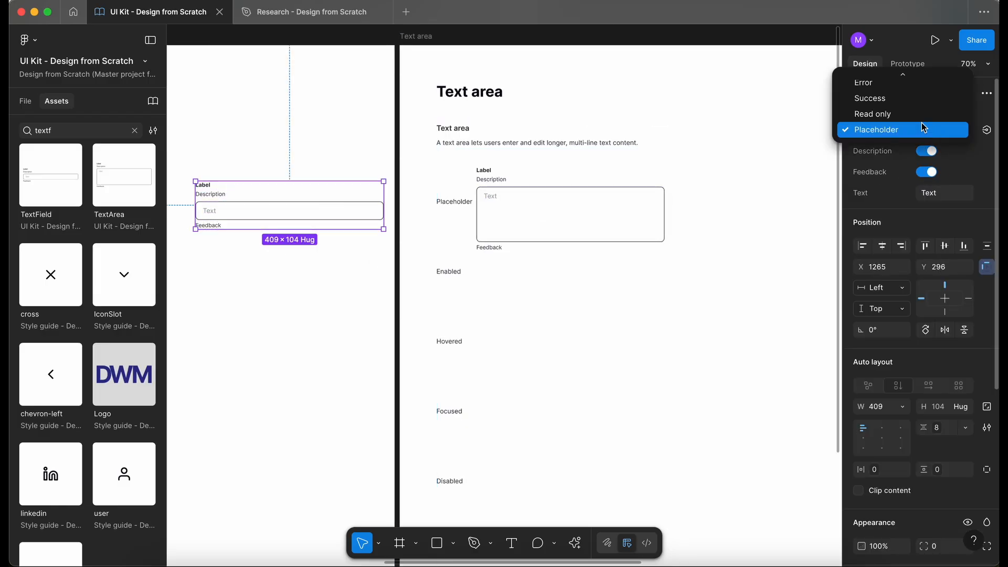
click(886, 79)
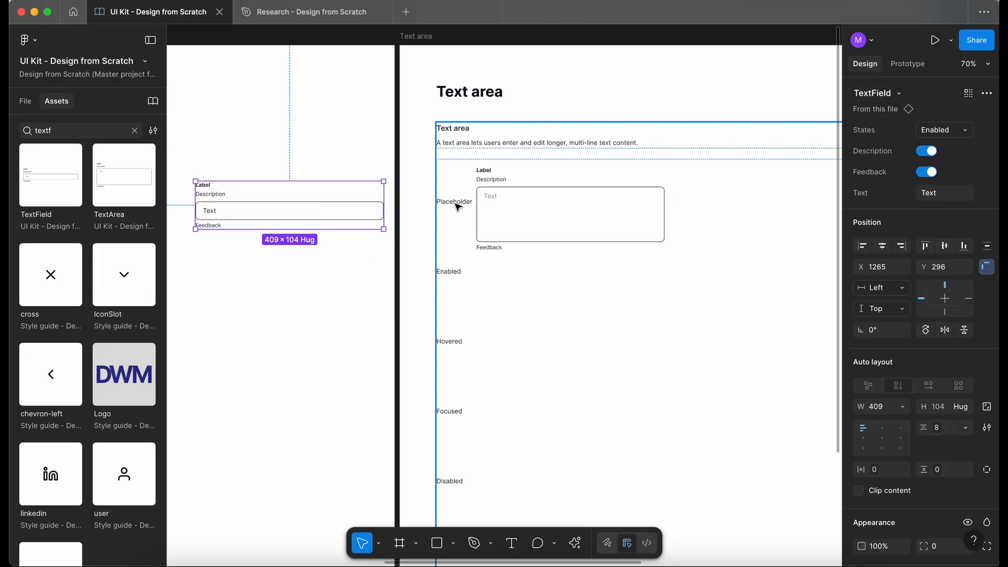
Step: Duplicate the TextArea component below the original for the Enabled state, detach the copy, and show the file's layers
click(560, 234)
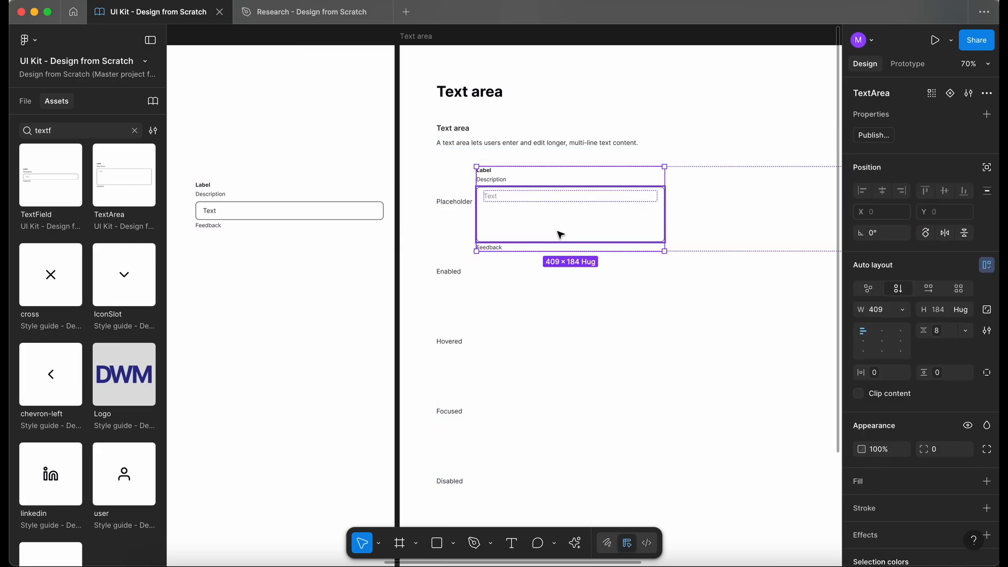
key(super+d)
right_click(568, 307)
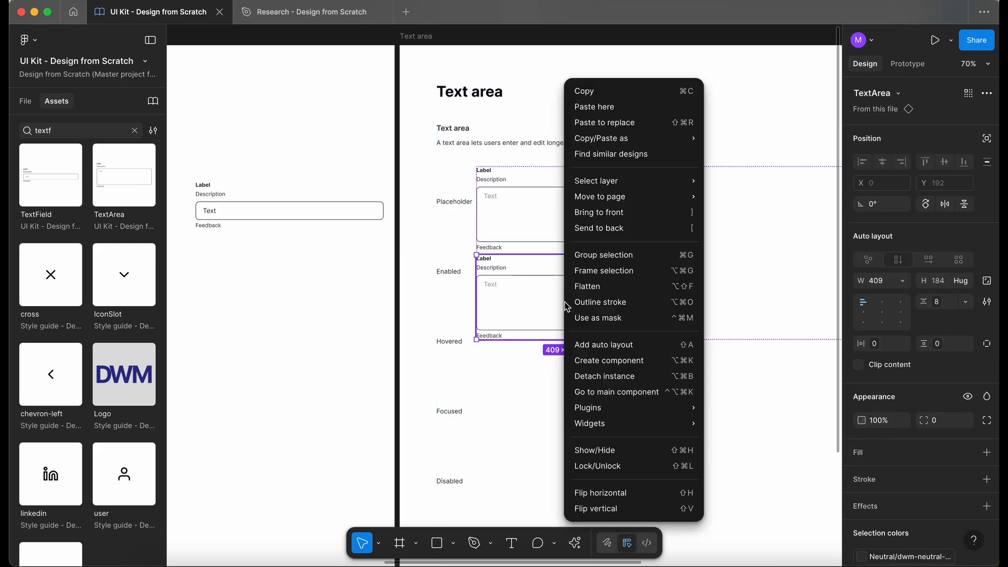
click(598, 376)
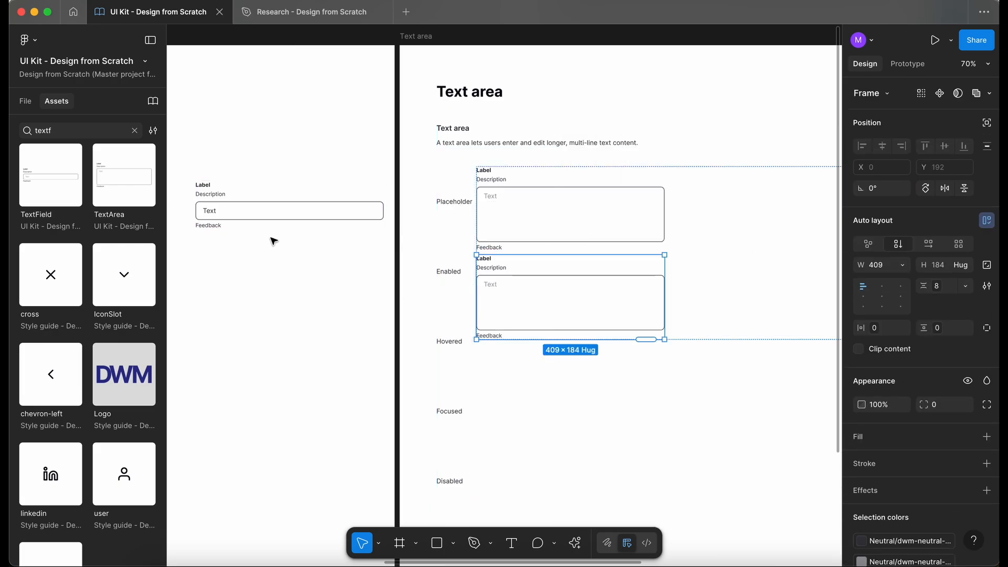
click(35, 104)
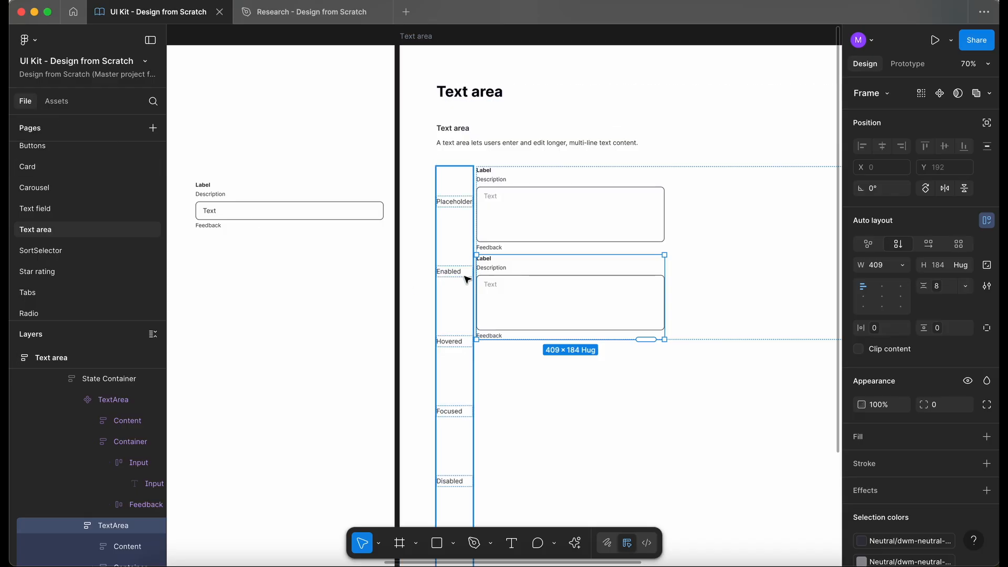
Step: Give the Enabled copy's input text the same dark neutral fill as the input text in the reference TextField
super+click(210, 213)
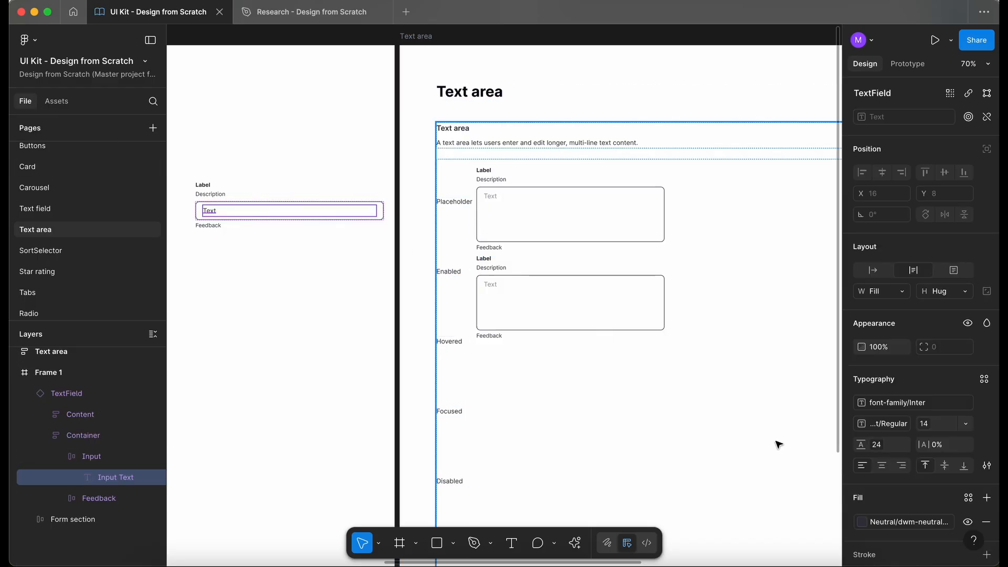
click(902, 521)
click(903, 521)
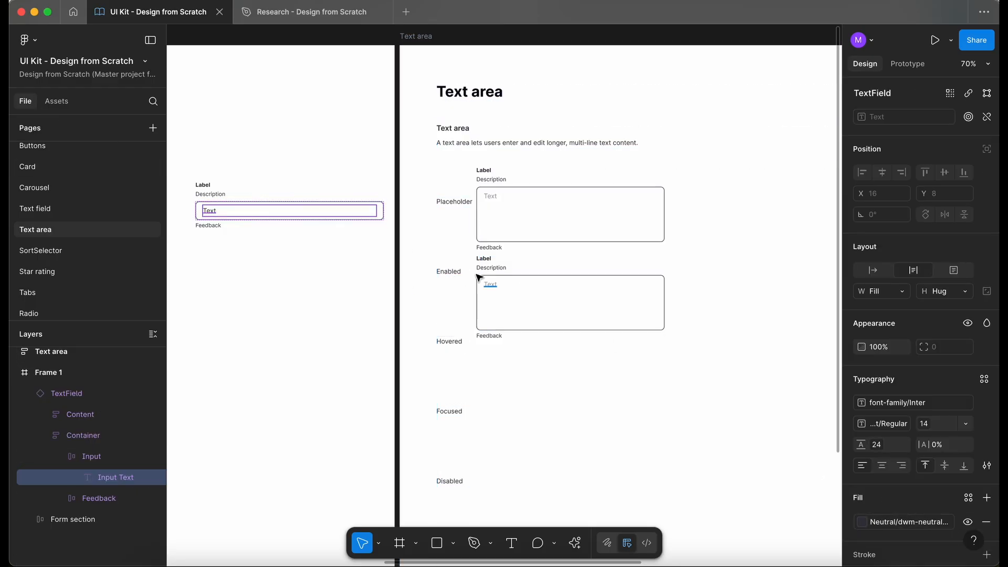
super+click(490, 285)
click(882, 503)
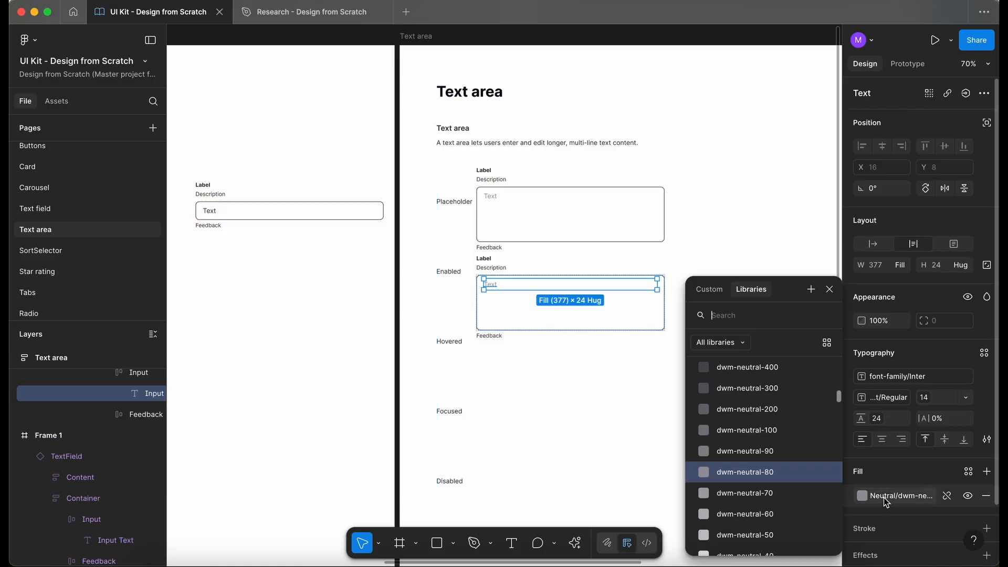
click(821, 451)
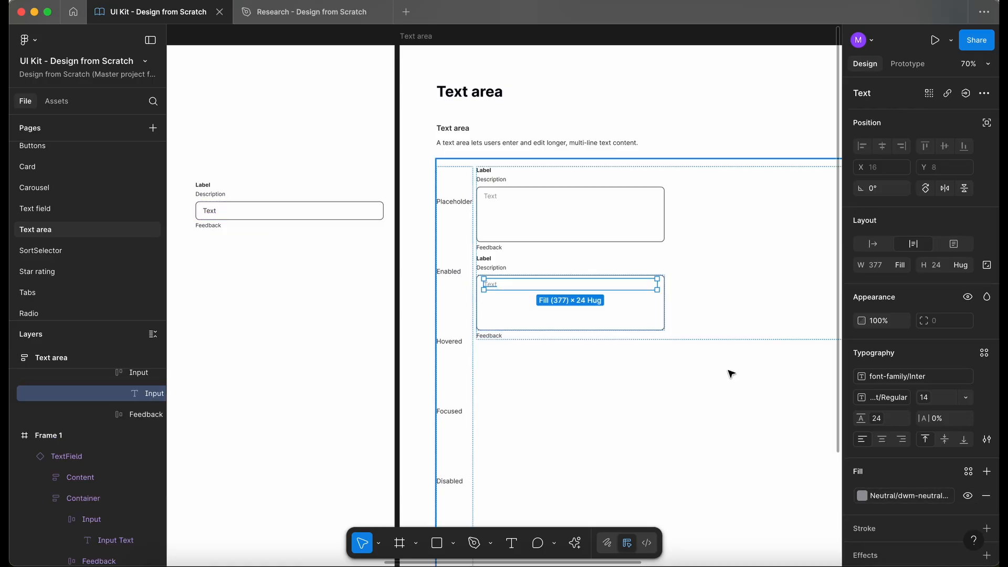
click(338, 301)
Step: Turn the detached lower text area copy into a component named Enabled
double_click(526, 304)
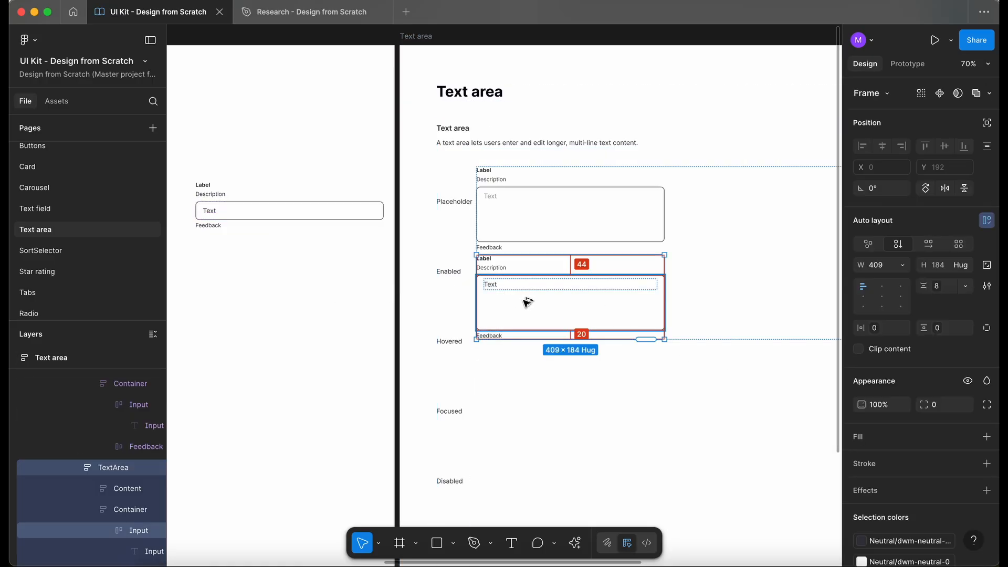
key(super+alt+k)
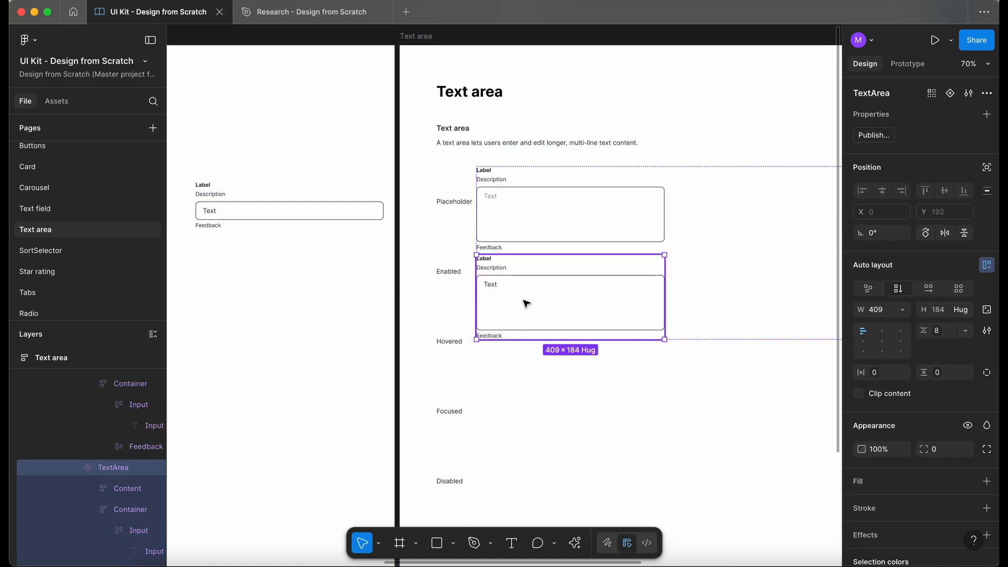
double_click(124, 467)
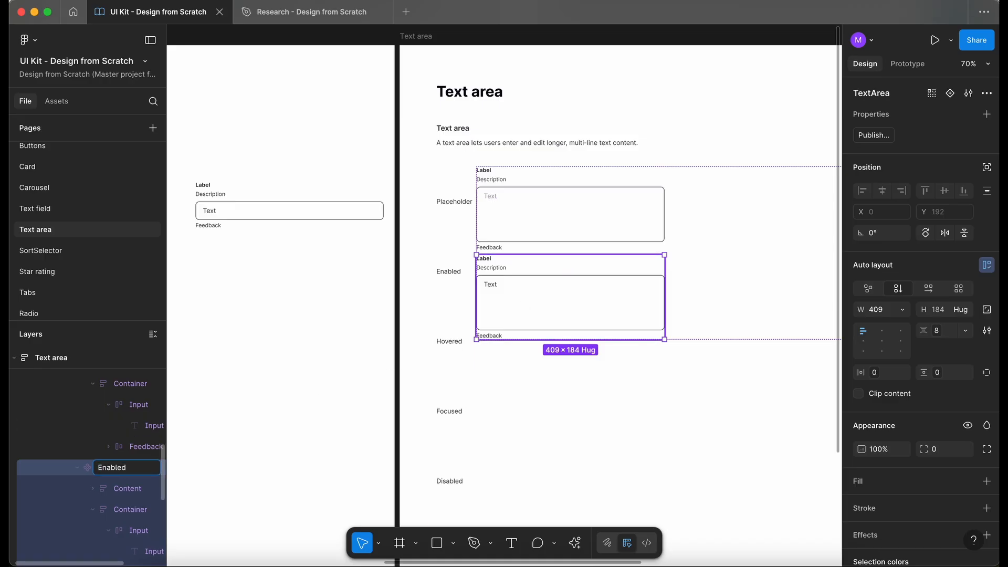
Step: Rename the original TextArea component with the grey text as Placeholder
click(522, 235)
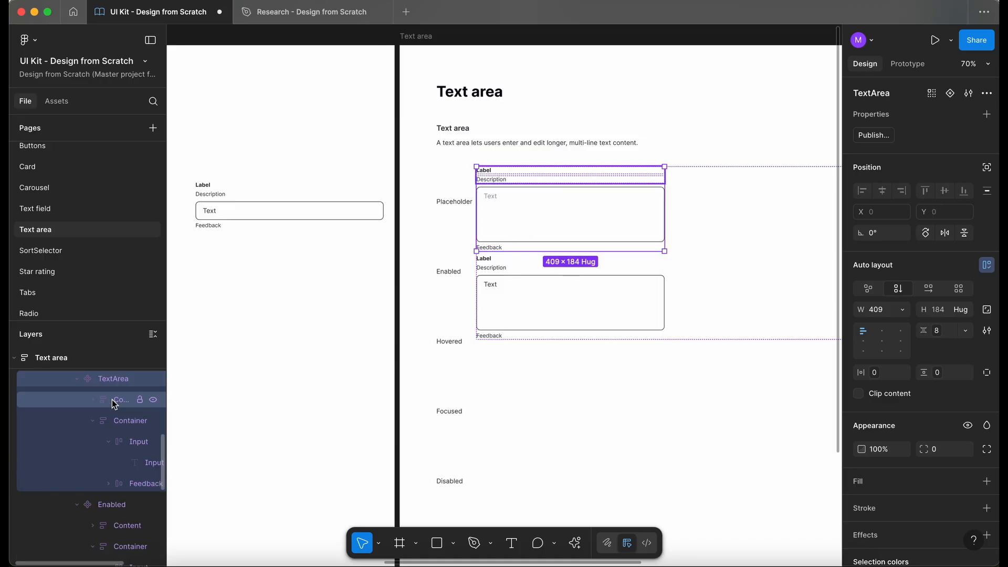
double_click(117, 379)
text(Placeh)
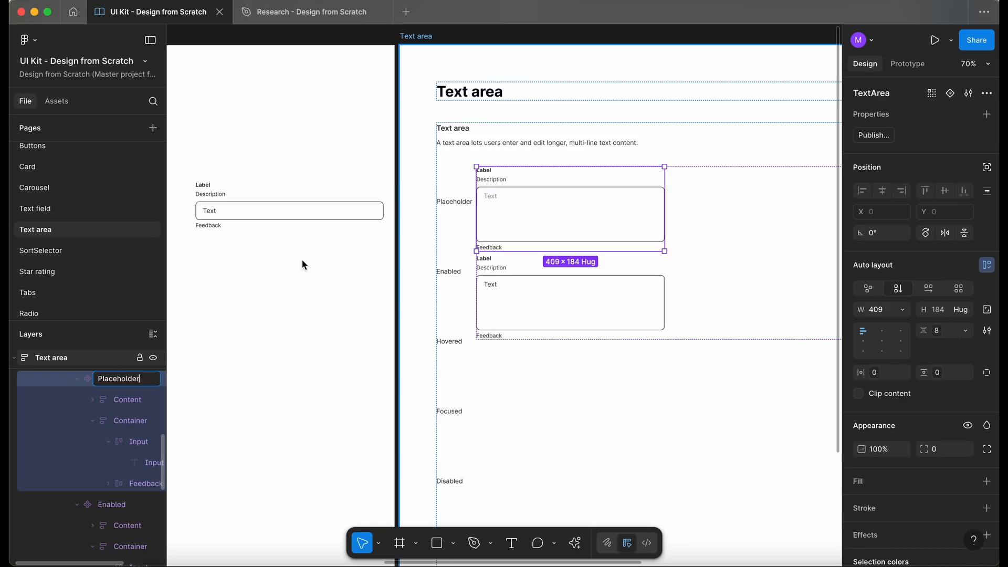
key(Return)
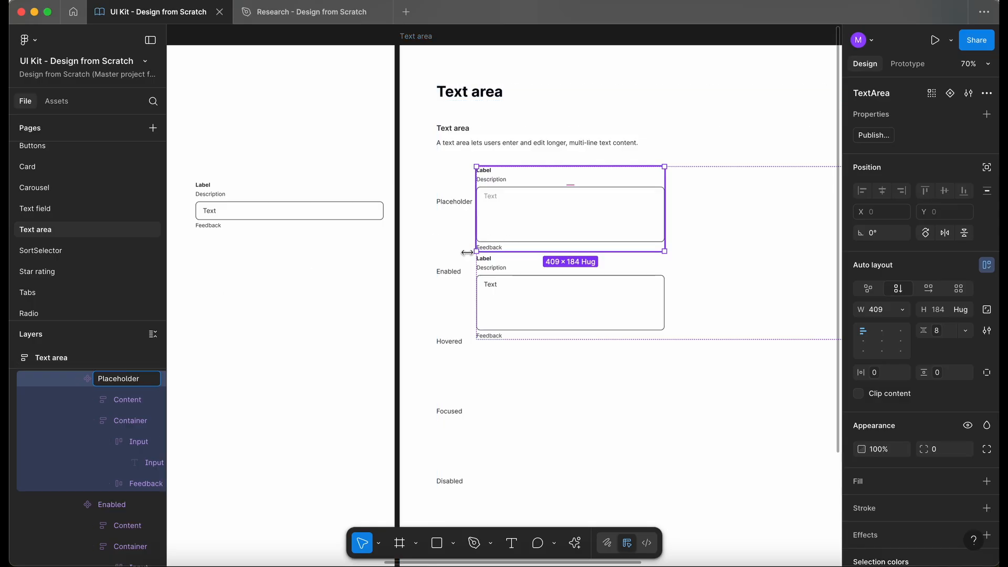
Step: Combine the Placeholder and Enabled components as variants, naming the set TextArea and its property States
shift+click(609, 312)
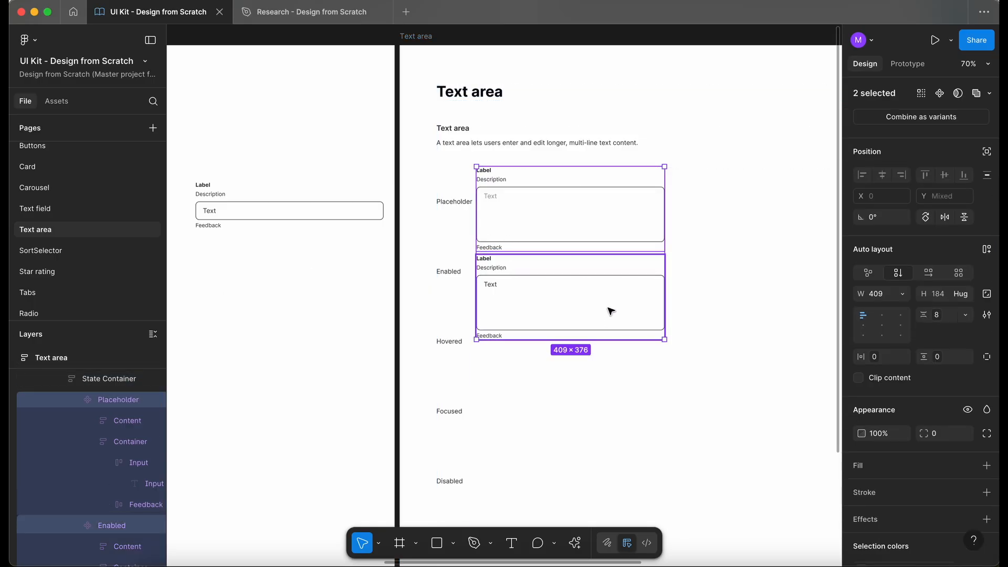
click(905, 118)
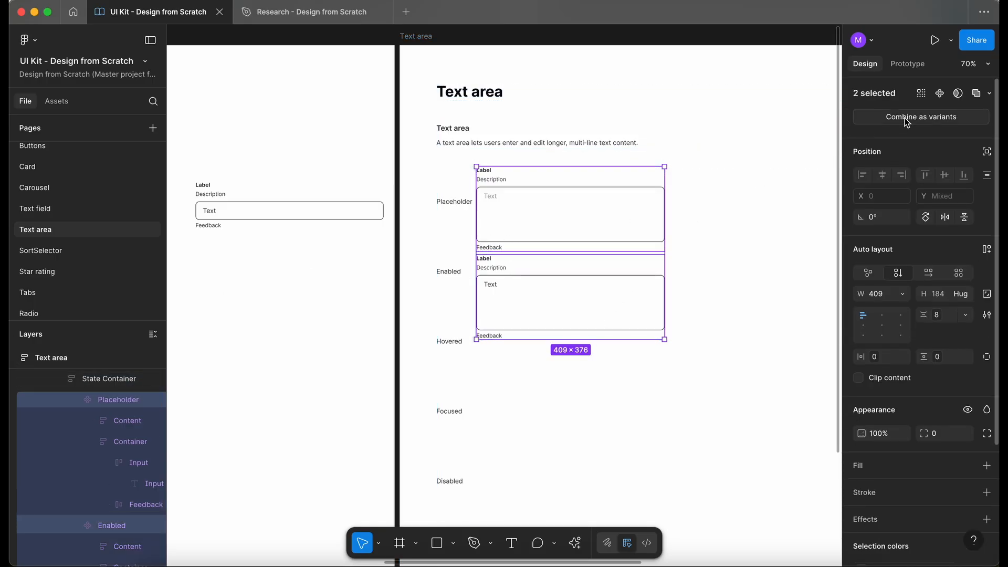
double_click(870, 95)
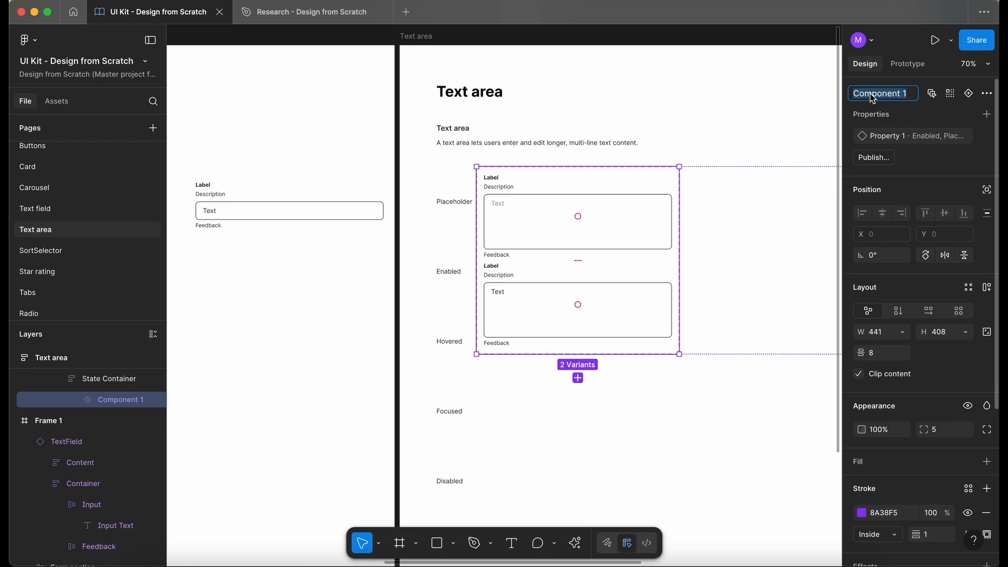
text(TextArea)
double_click(880, 136)
text(States)
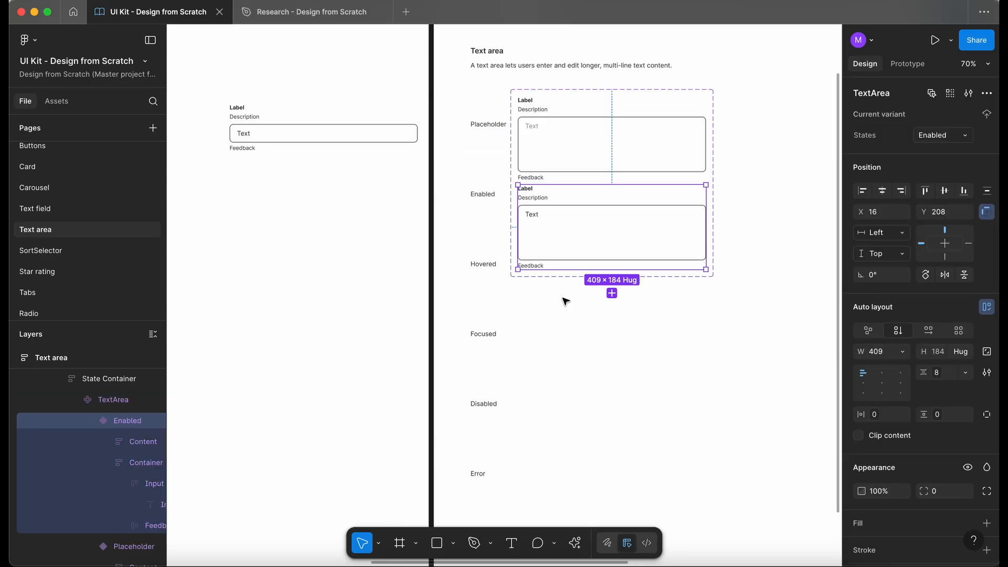
Step: Set the reference TextField's state to Hovered and move it down level with the Enabled variant
click(263, 128)
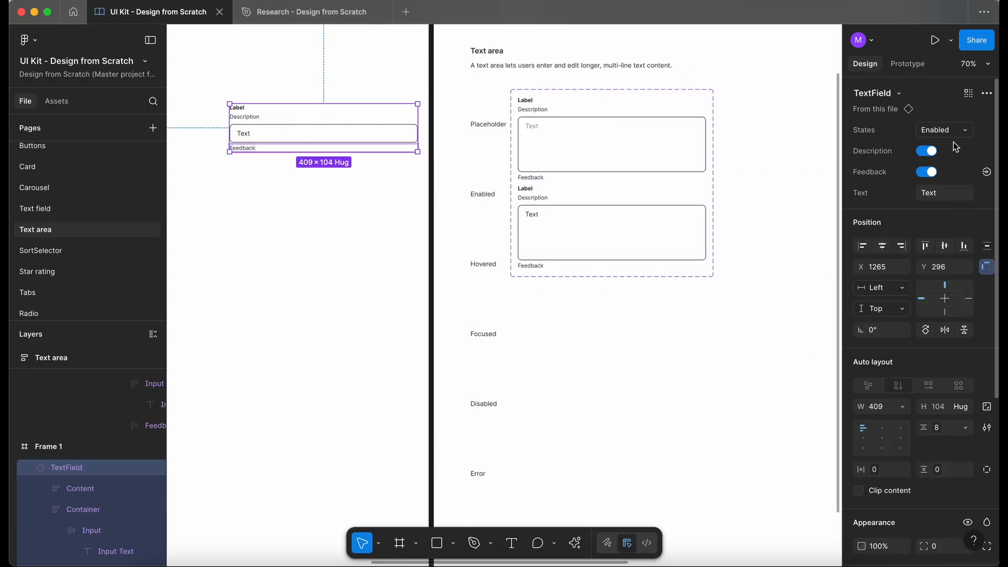
click(946, 130)
click(896, 118)
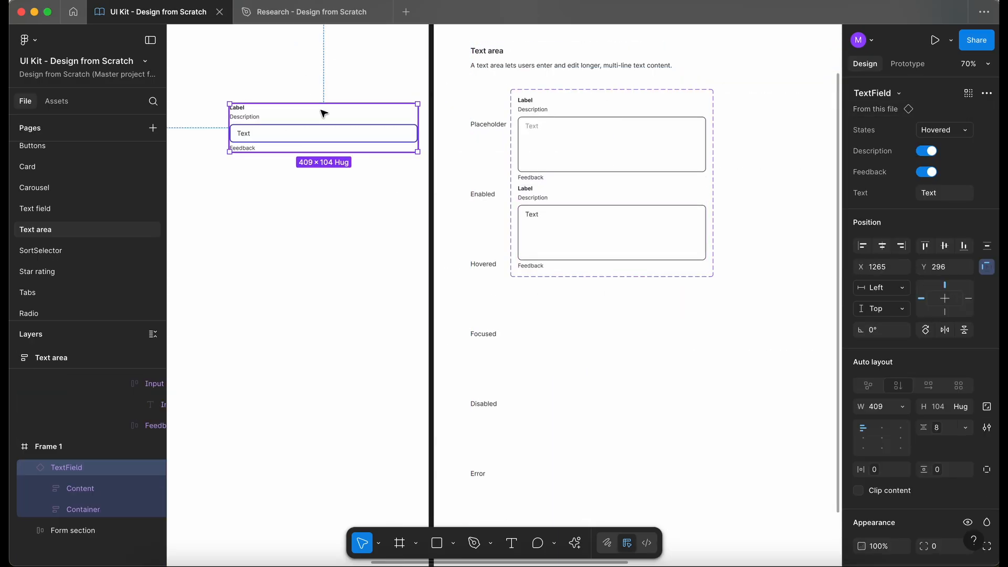
drag(391, 136, 395, 264)
Step: Add a variant below the Enabled one in the TextArea set and set its States value to Hovered
double_click(585, 228)
double_click(584, 230)
double_click(585, 230)
click(585, 230)
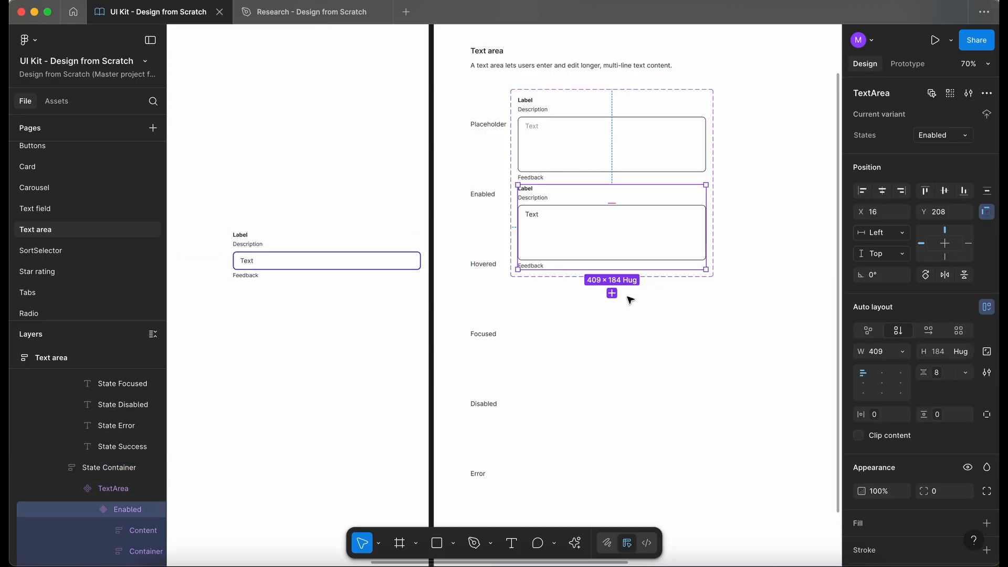
click(613, 294)
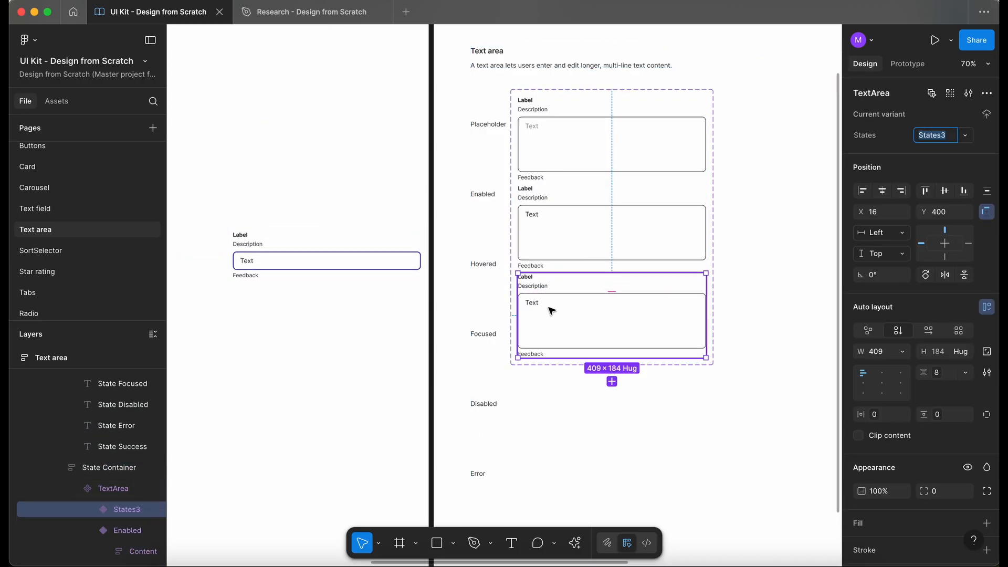
scroll(614, 286, up, 1)
text(Hovered)
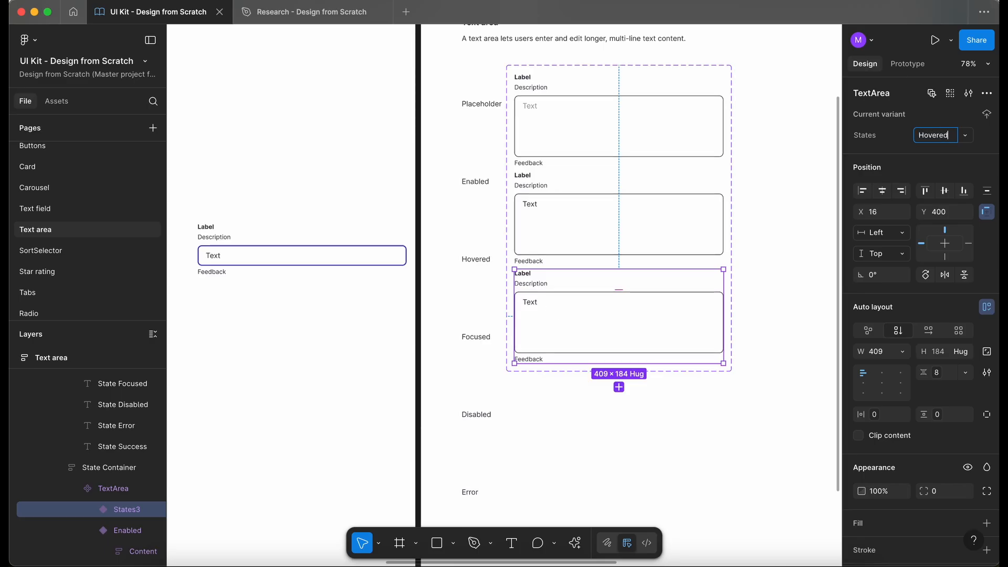
key(Return)
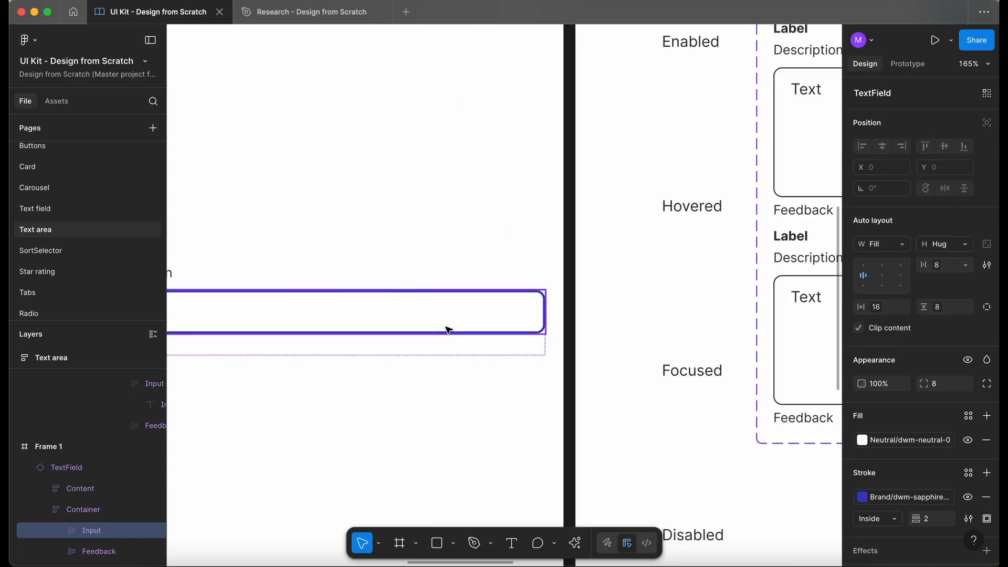
Step: Match the Hovered variant's input border to the reference TextField, with a dwm-sapphire-300 inside stroke of width 2
scroll(448, 329, left, 5)
scroll(448, 329, left, 3)
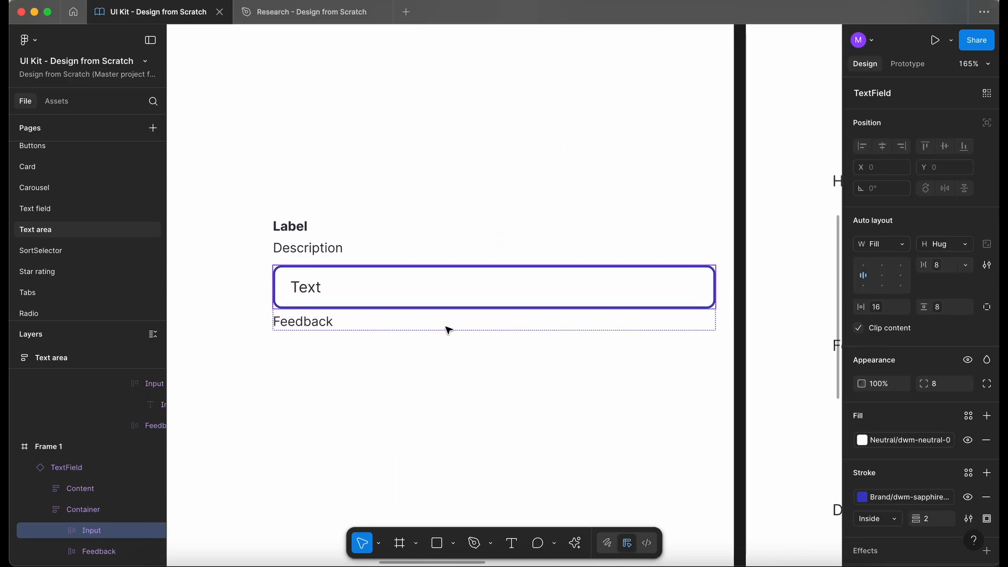
click(899, 498)
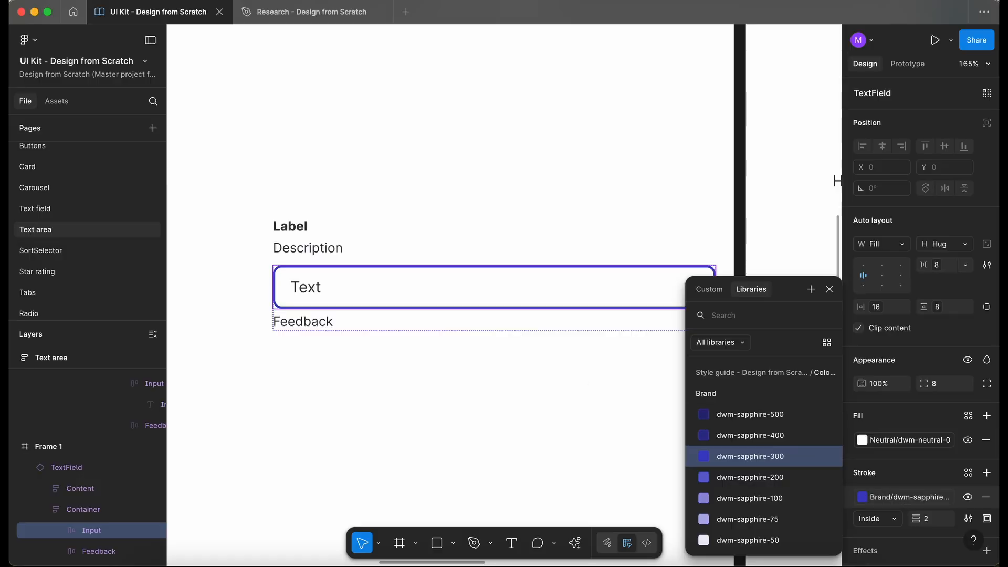
click(566, 381)
scroll(576, 359, right, 8)
super+click(606, 254)
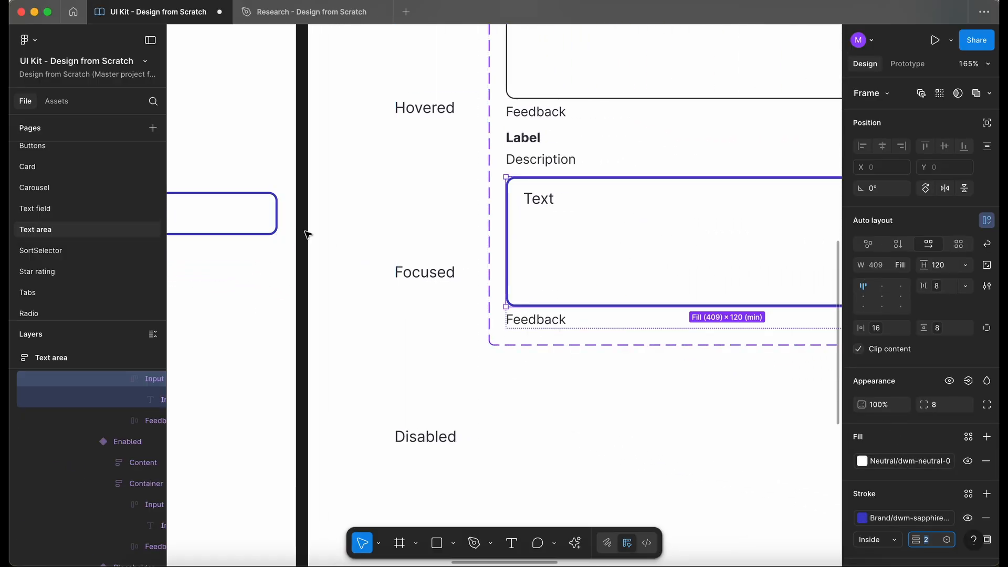
Step: Apply vertical auto layout to the TextArea component set with a gap of 24 between the variants
scroll(304, 231, down, 5)
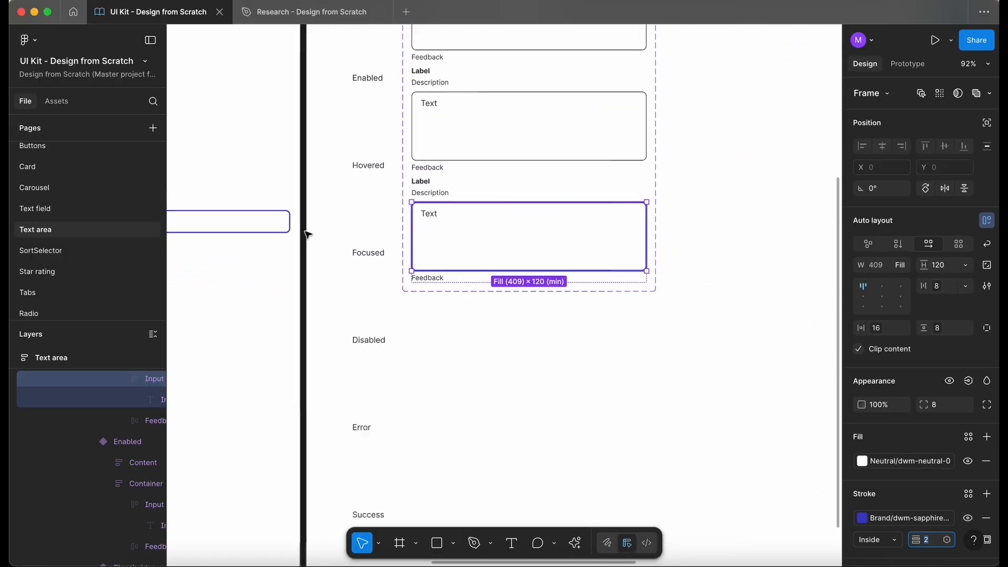
click(455, 337)
scroll(655, 218, down, 3)
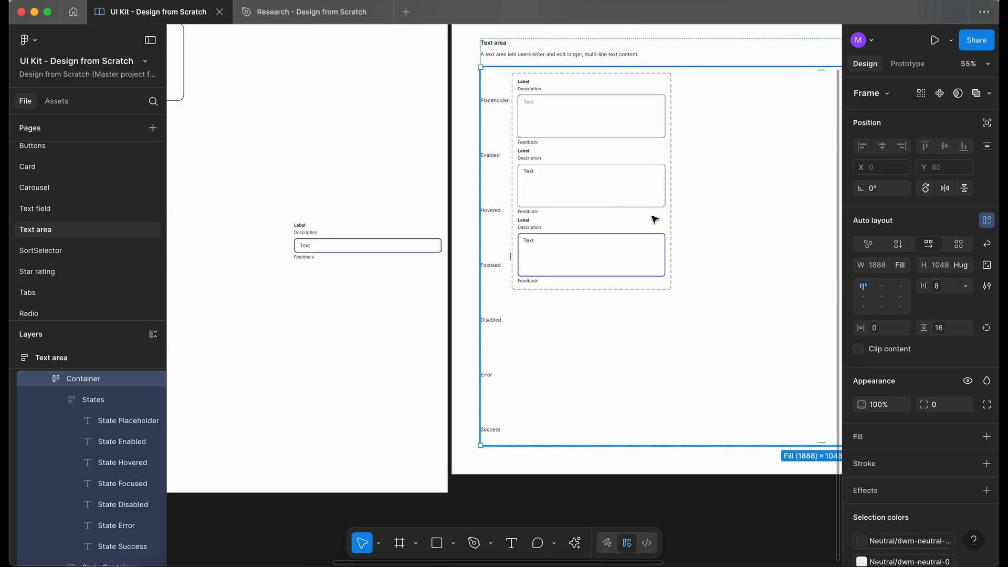
click(654, 218)
double_click(655, 219)
key(shift+Return)
key(shift+a)
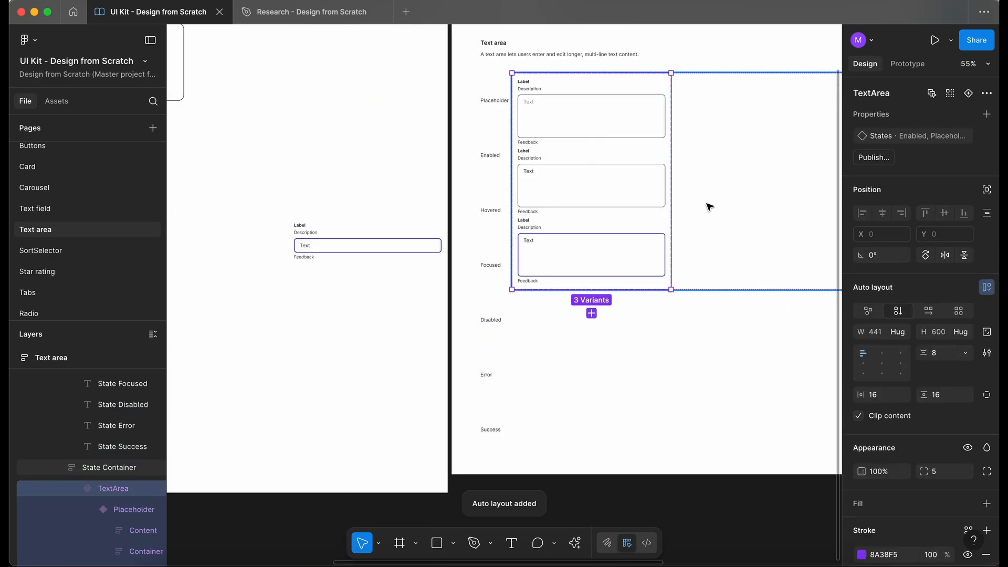
click(943, 356)
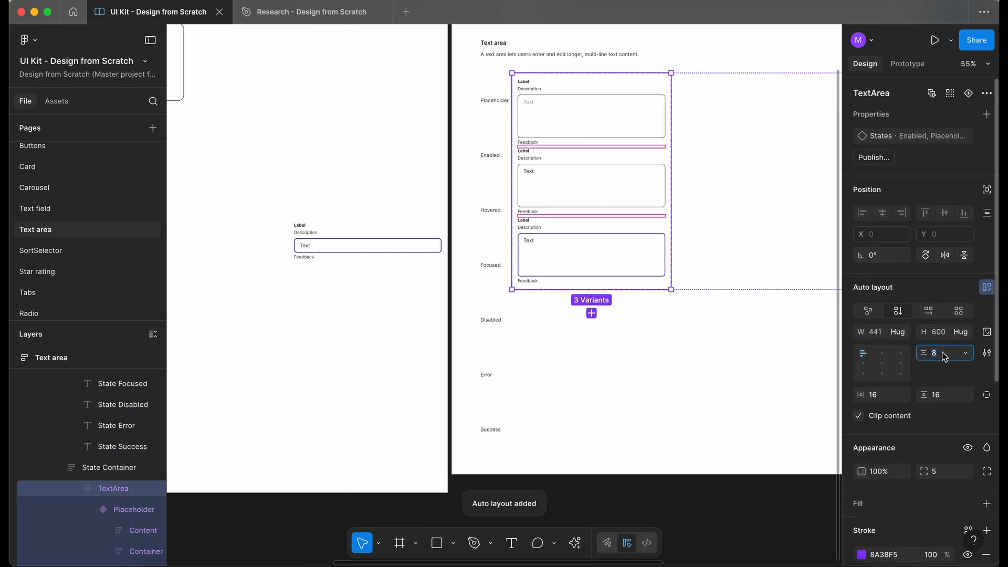
text(24)
key(Return)
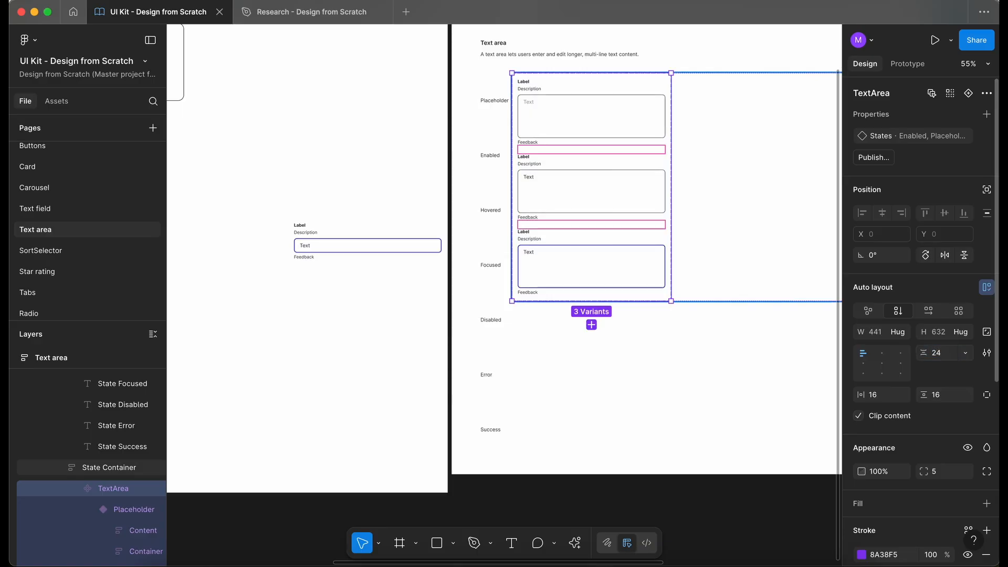
Step: Move the reference TextField to about X 1264, Y 885 and set its state to Focused
click(391, 308)
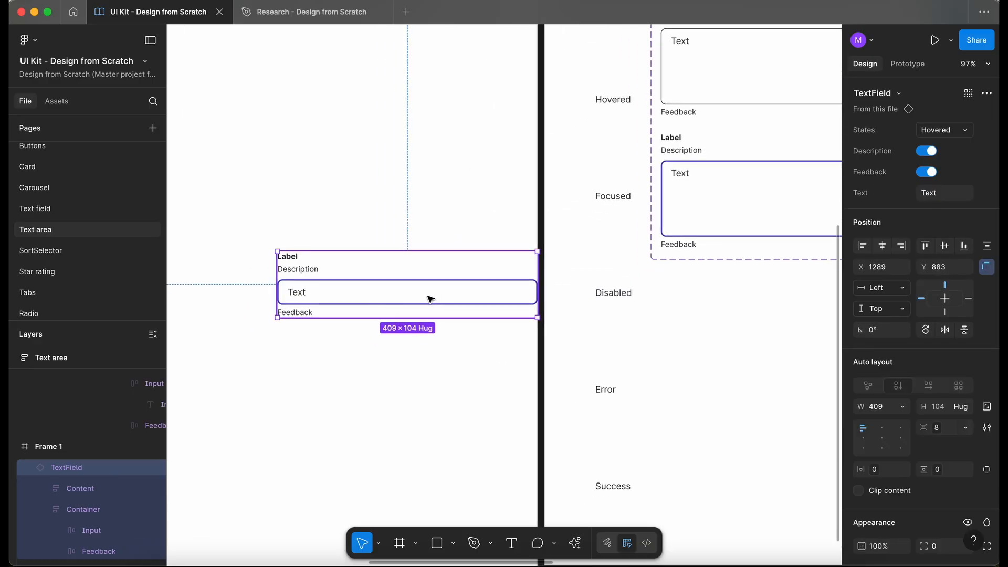
drag(430, 300, 414, 300)
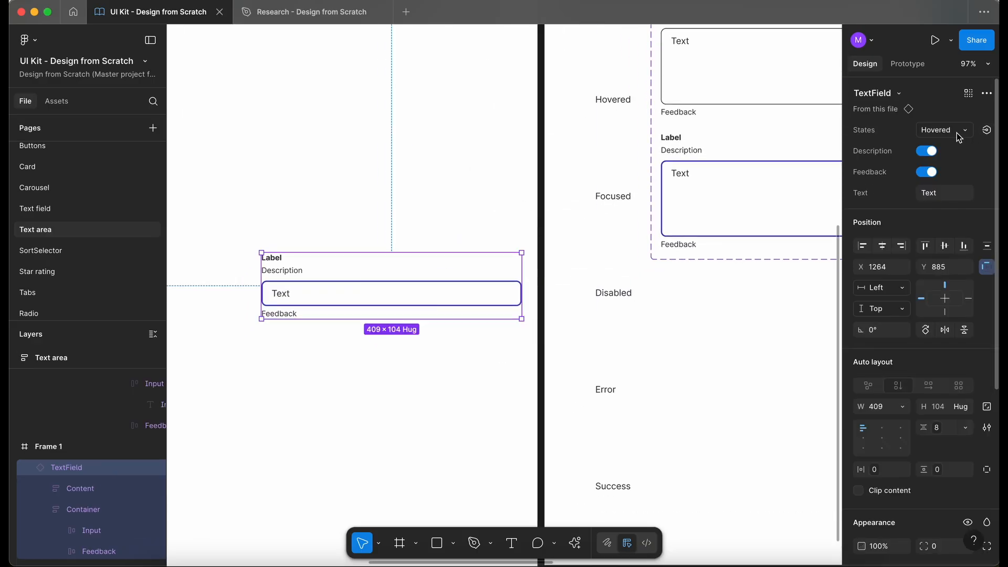
click(949, 132)
click(934, 150)
Step: Add a variant below the Hovered one in the TextArea set and set its States value to Focused
click(742, 196)
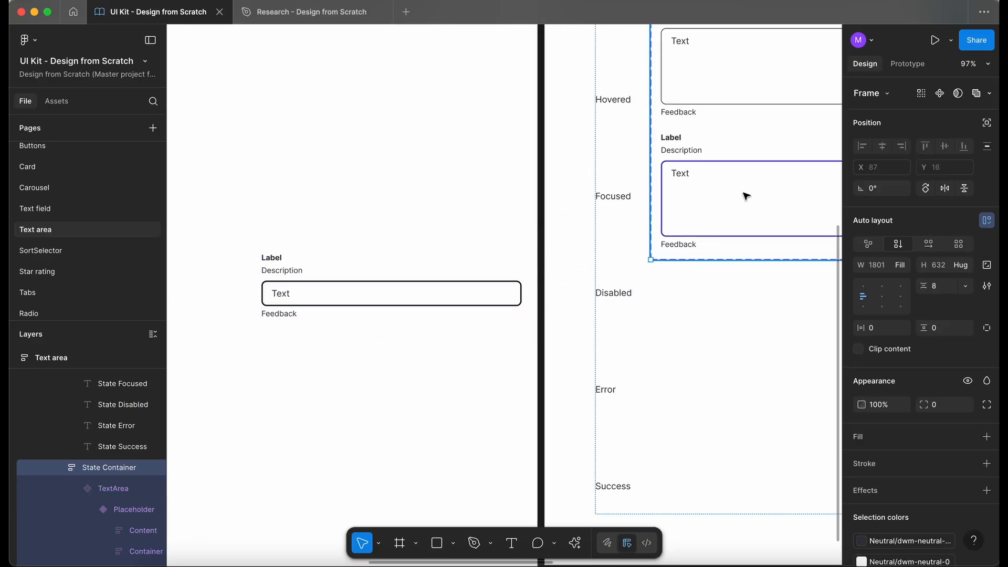
click(745, 196)
double_click(758, 196)
scroll(758, 196, right, 2)
scroll(757, 196, down, 1)
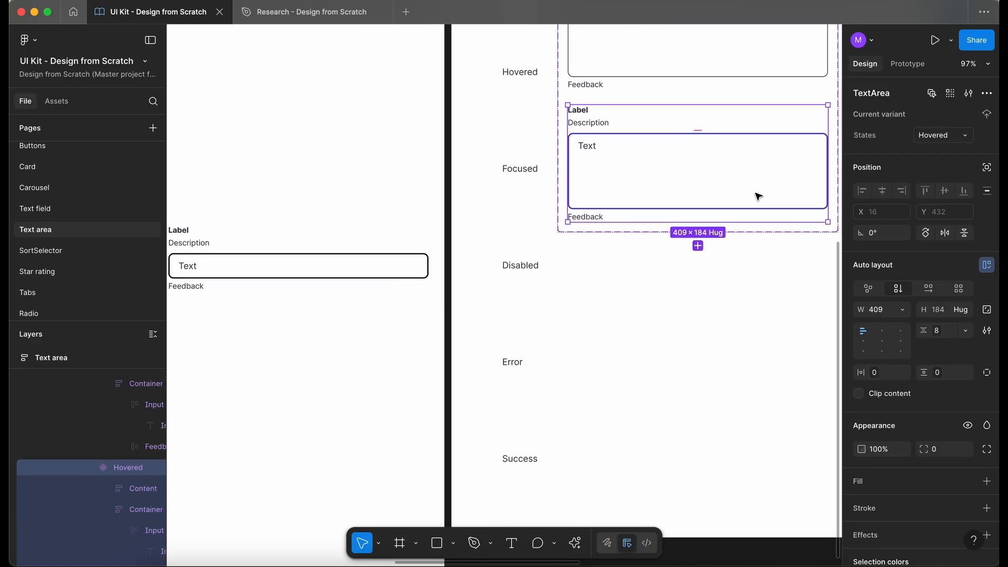
click(693, 245)
text(focused)
key(Return)
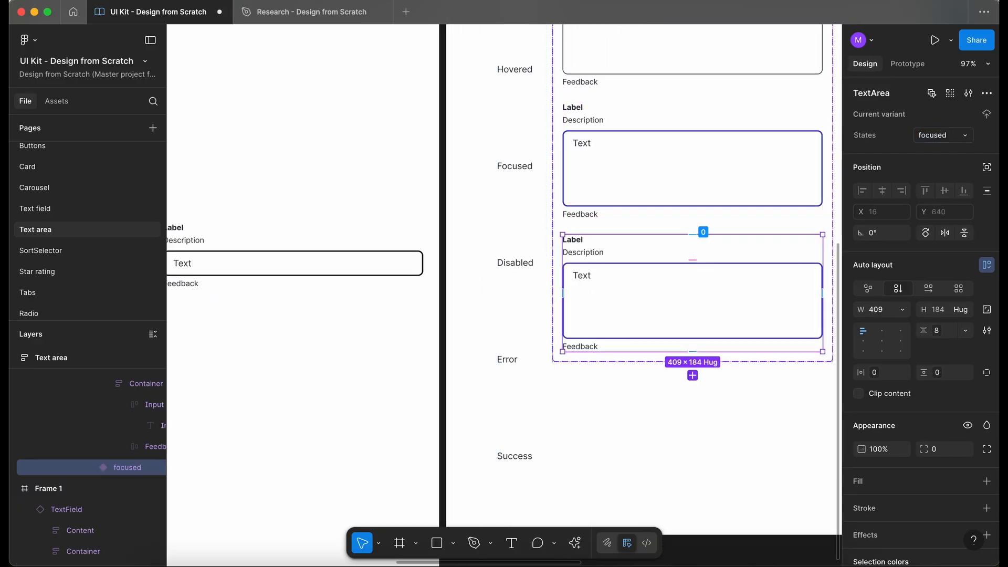
key(Delete)
text(F)
key(Return)
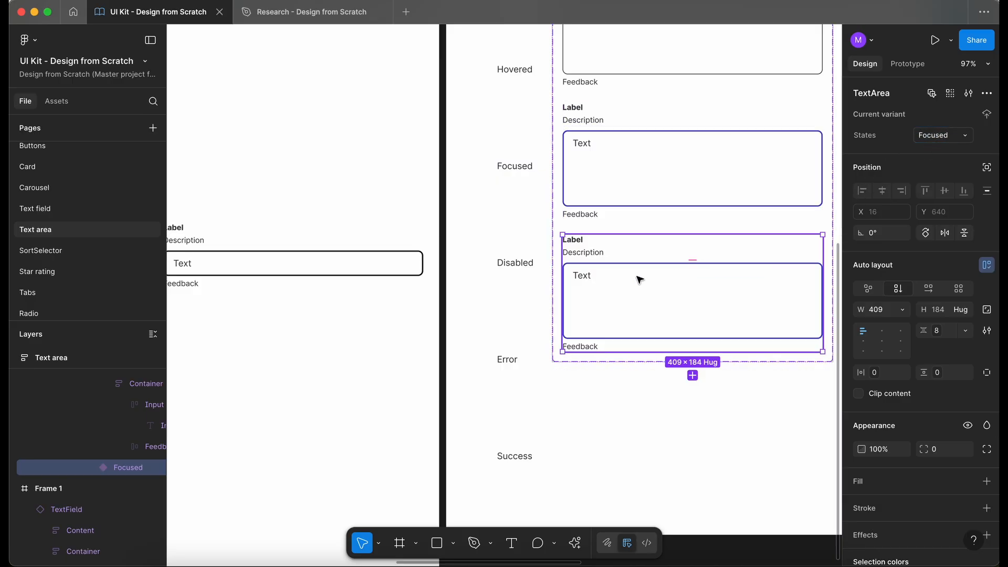
Step: Match the Focused variant's input border to the reference TextField by setting its stroke to dwm-neutral-900
click(385, 267)
click(899, 495)
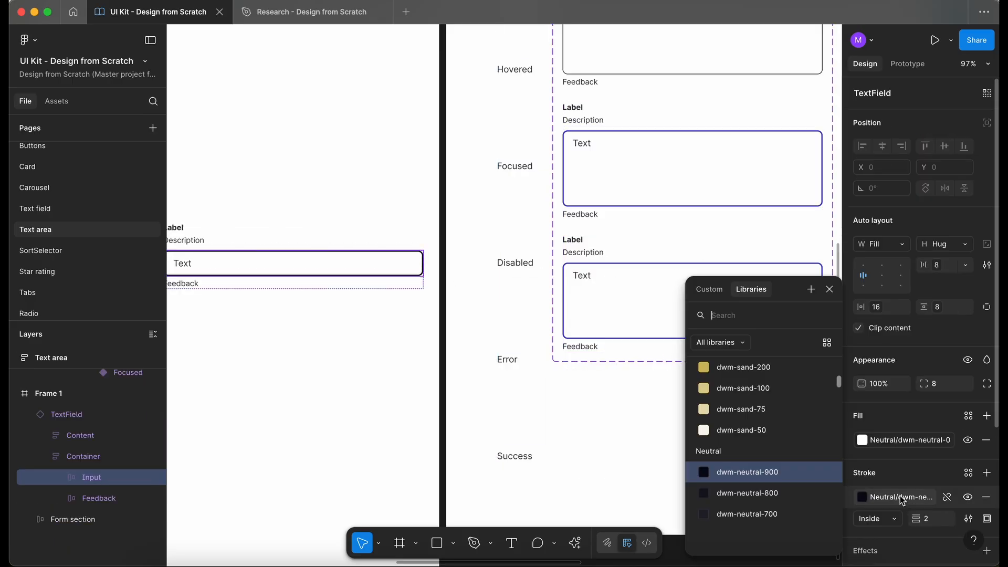
key(Escape)
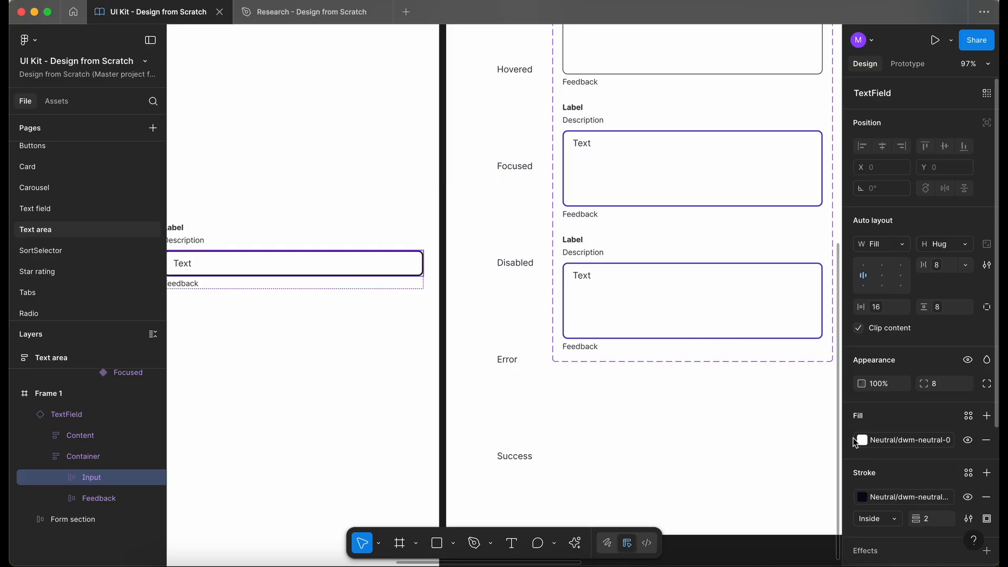
click(713, 308)
click(904, 518)
text(neu)
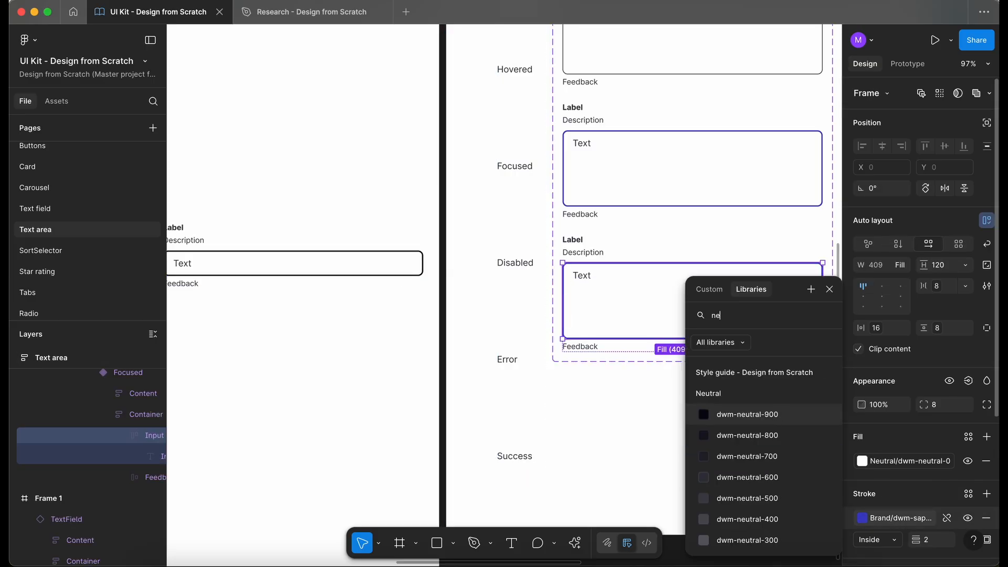
click(767, 418)
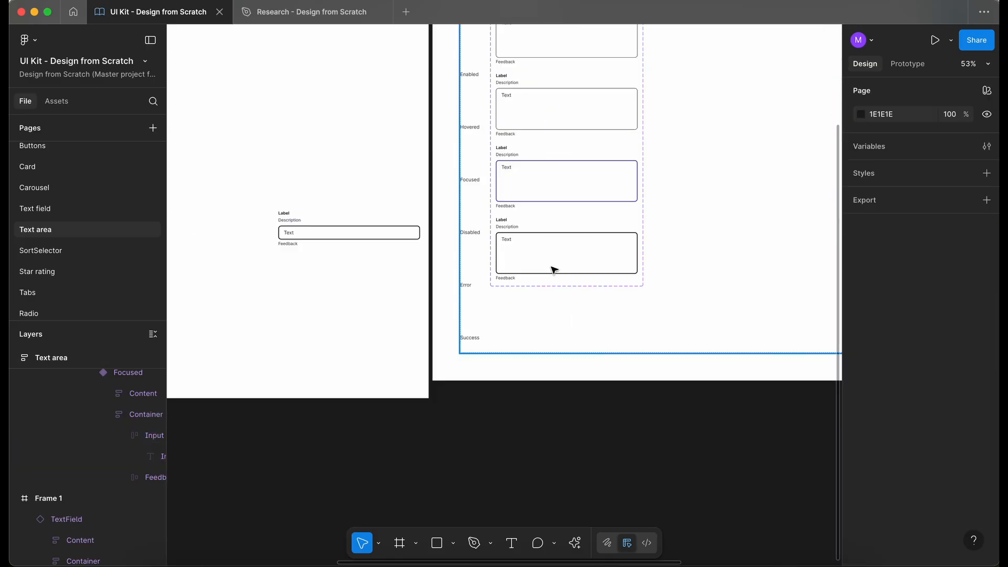
Step: Set the reference TextField's state to Disabled
scroll(553, 269, up, 4)
click(277, 214)
scroll(276, 214, left, 3)
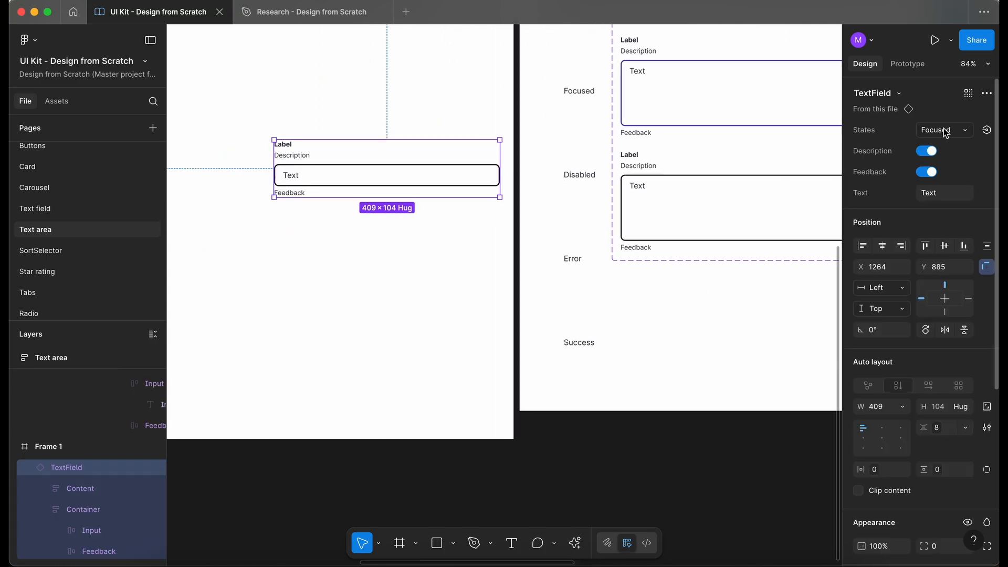
click(945, 131)
click(932, 147)
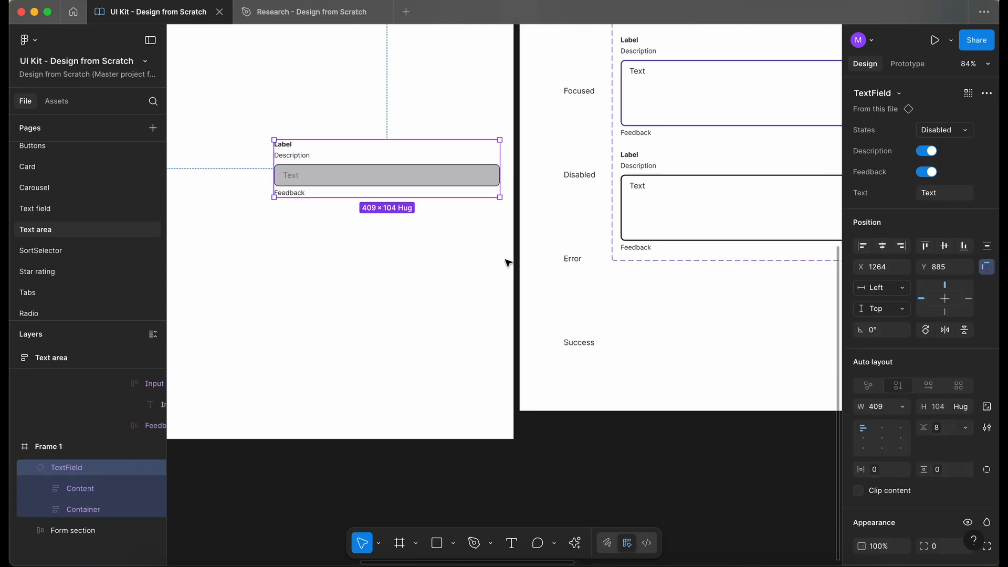
Step: Add a variant copied from the Enabled one, place it below Focused in the TextArea set and set its States value to Disabled
double_click(712, 195)
scroll(663, 236, up, 8)
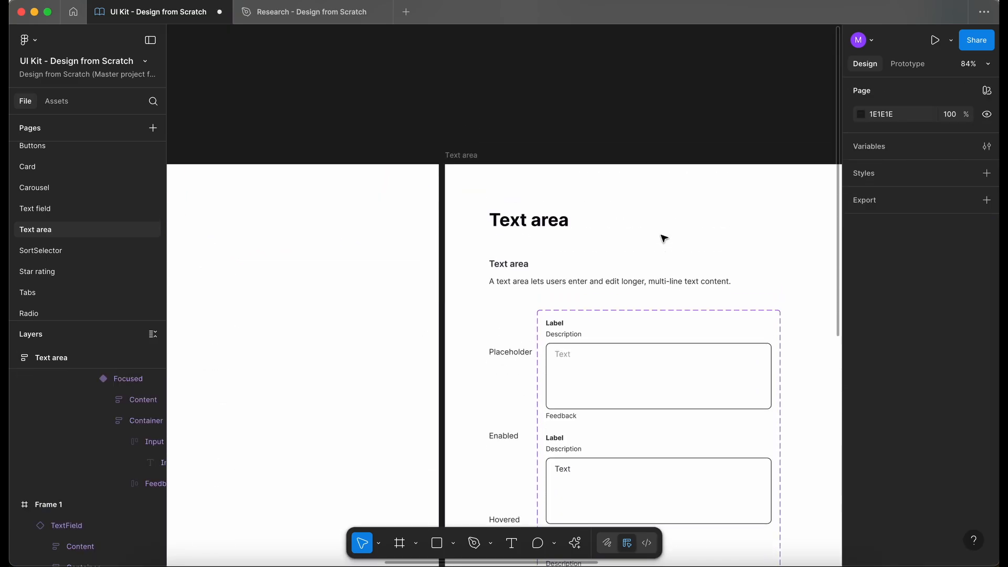
scroll(664, 237, down, 3)
click(611, 225)
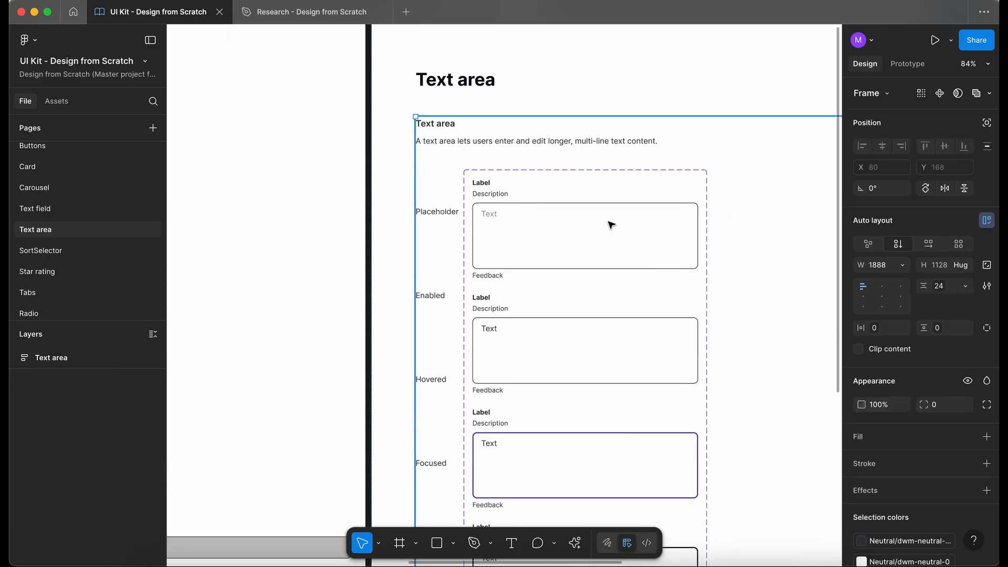
double_click(564, 348)
scroll(564, 348, down, 4)
scroll(564, 348, left, 1)
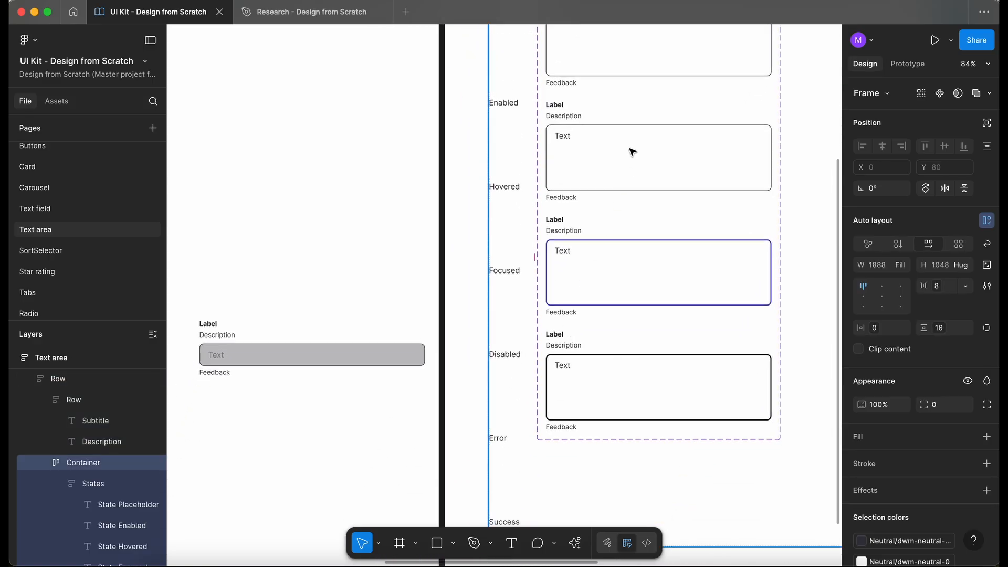
click(659, 230)
key(Down)
key(Down)
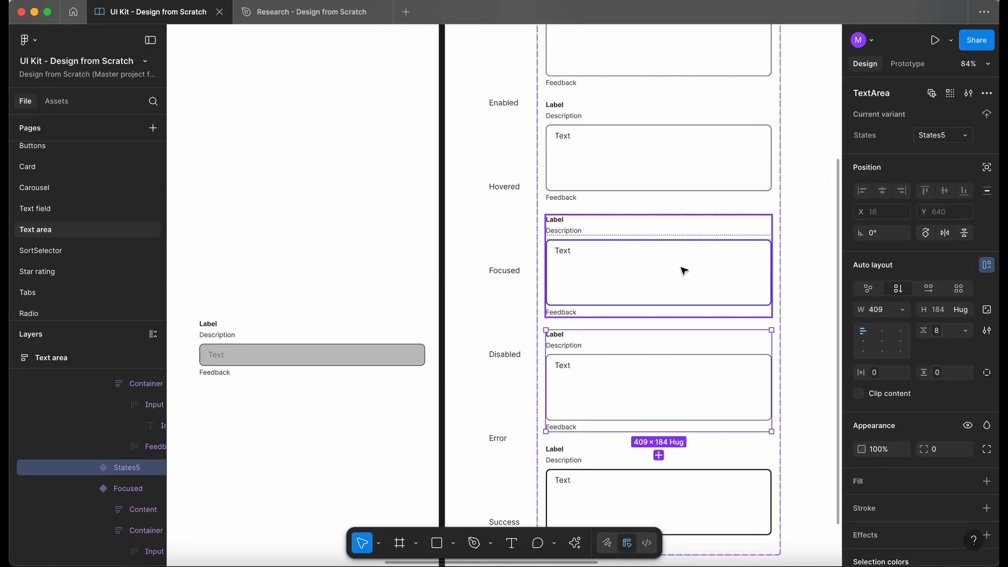
scroll(682, 269, down, 3)
scroll(682, 270, right, 1)
scroll(683, 271, down, 2)
click(935, 135)
text(Disabled)
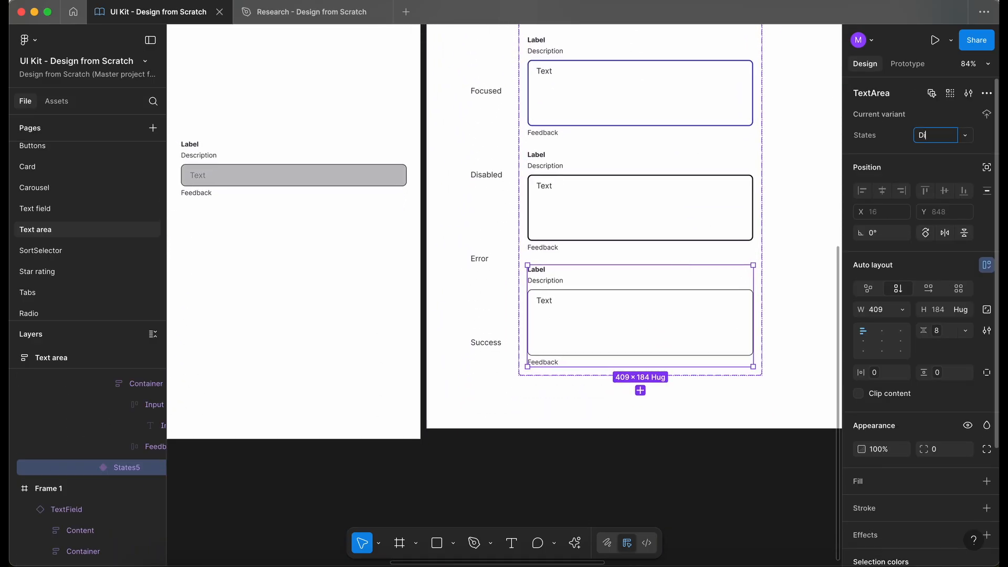
key(Return)
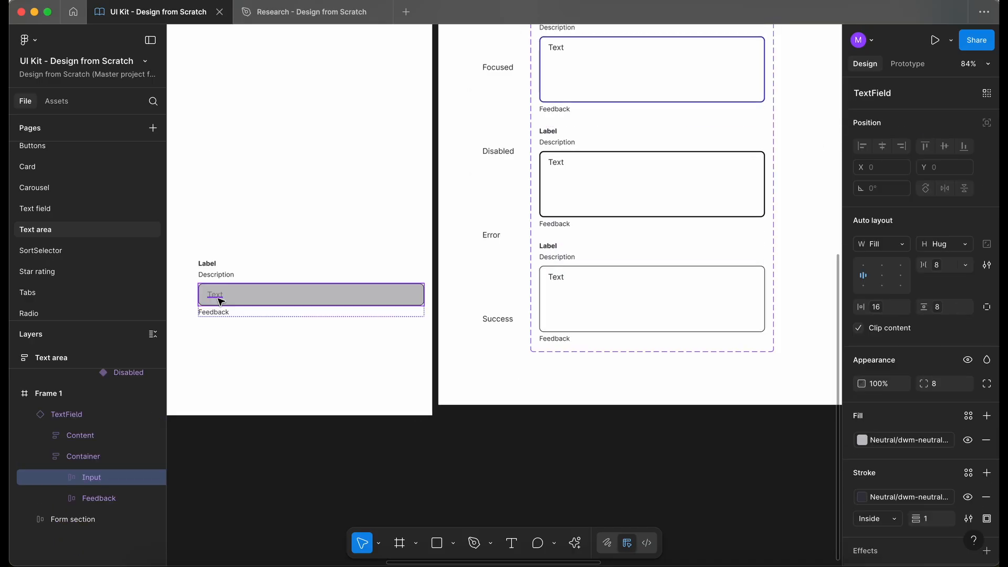
Step: Match the Disabled variant's input text color to the reference TextField's lighter neutral fill
double_click(218, 297)
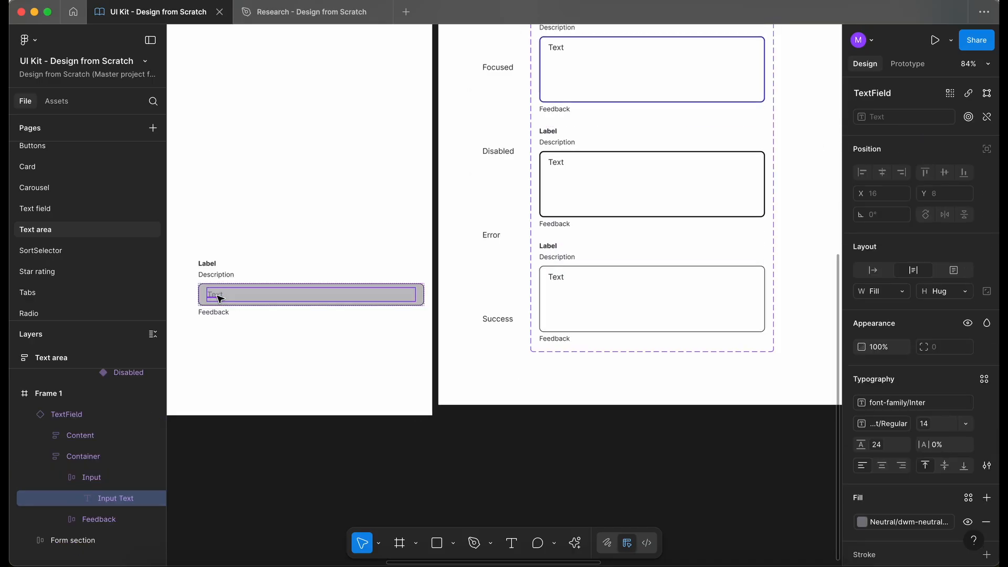
click(914, 523)
key(Escape)
double_click(556, 278)
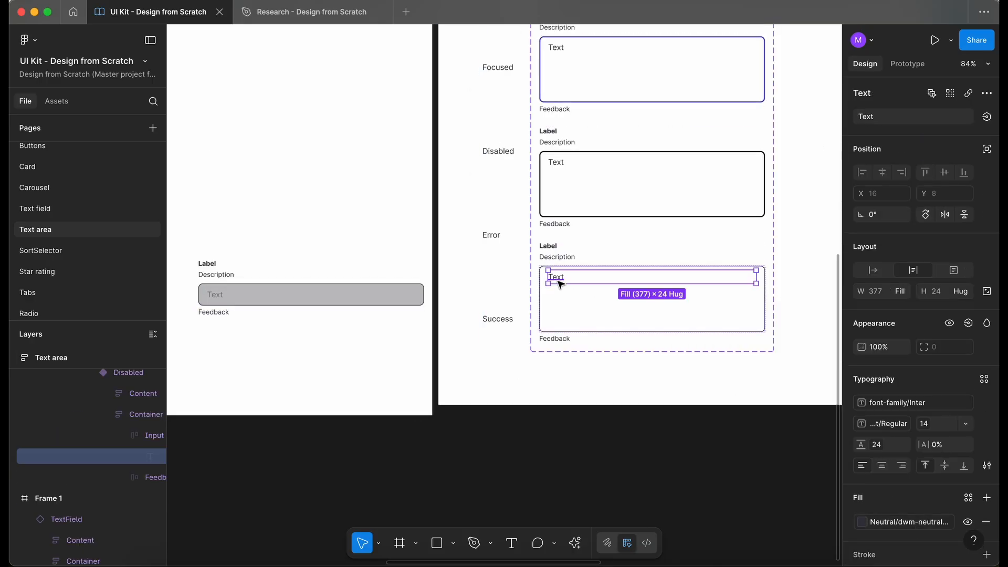
click(915, 528)
text(n)
click(785, 483)
Step: Match the Disabled variant's input box to the reference TextField, with a dwm-neutral-50 fill
click(364, 296)
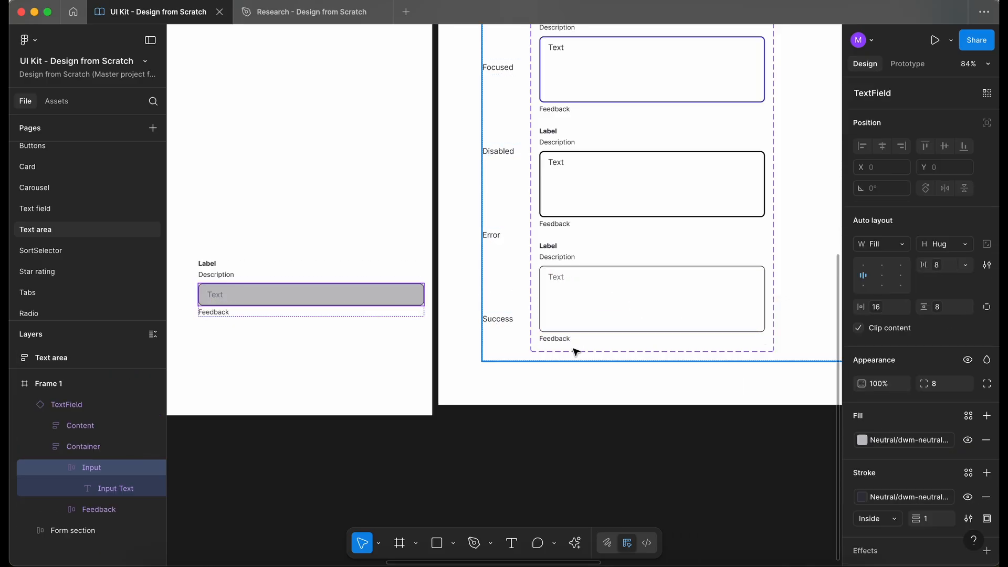
click(907, 440)
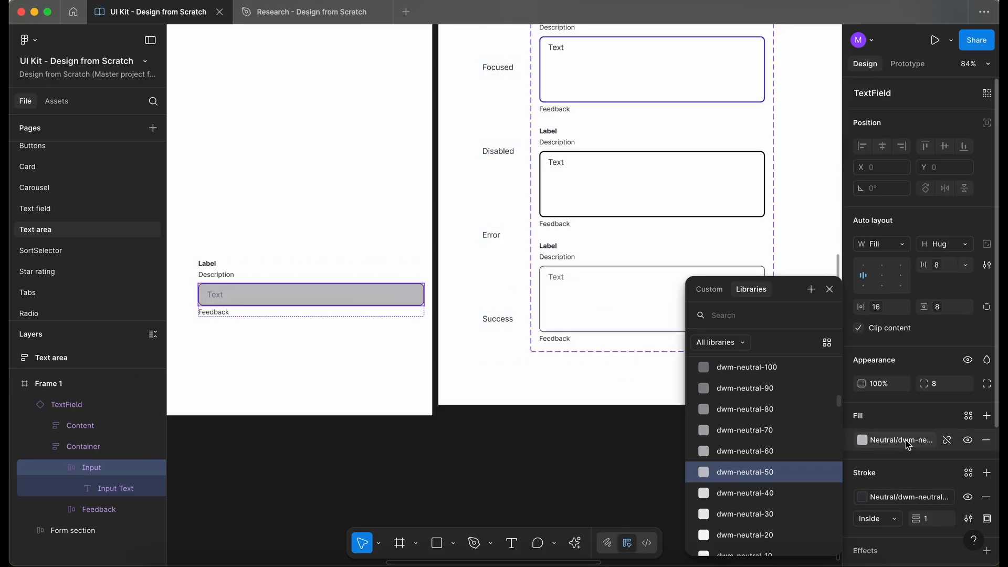
key(Escape)
super+click(691, 305)
key(alt+super+v)
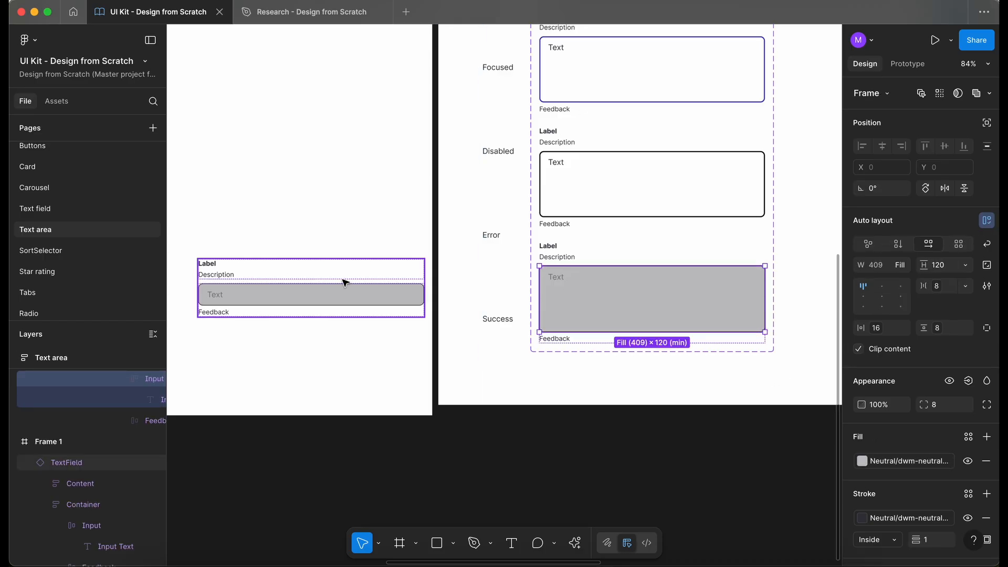
click(341, 341)
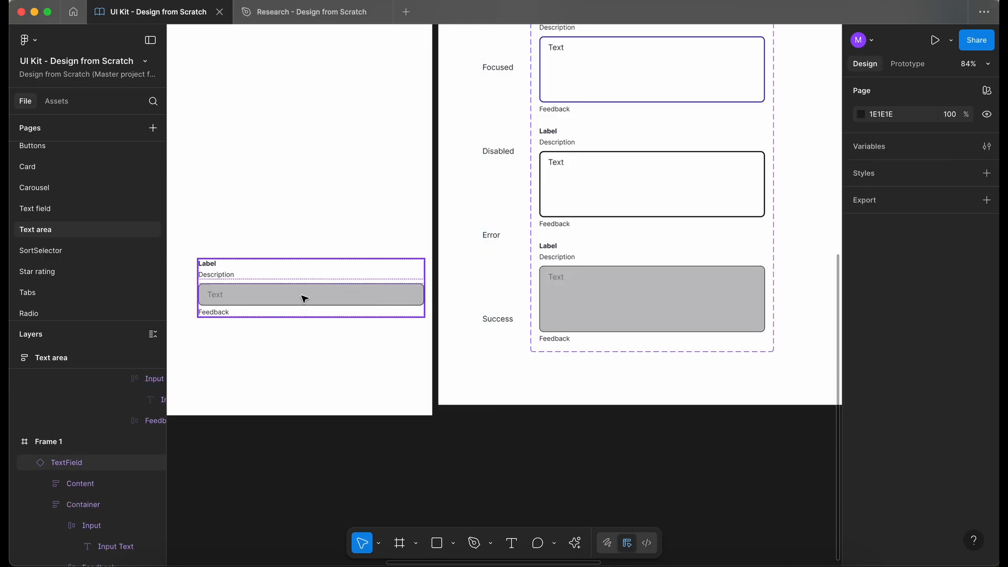
Step: Set the reference TextField's state to Error
scroll(468, 299, down, 3)
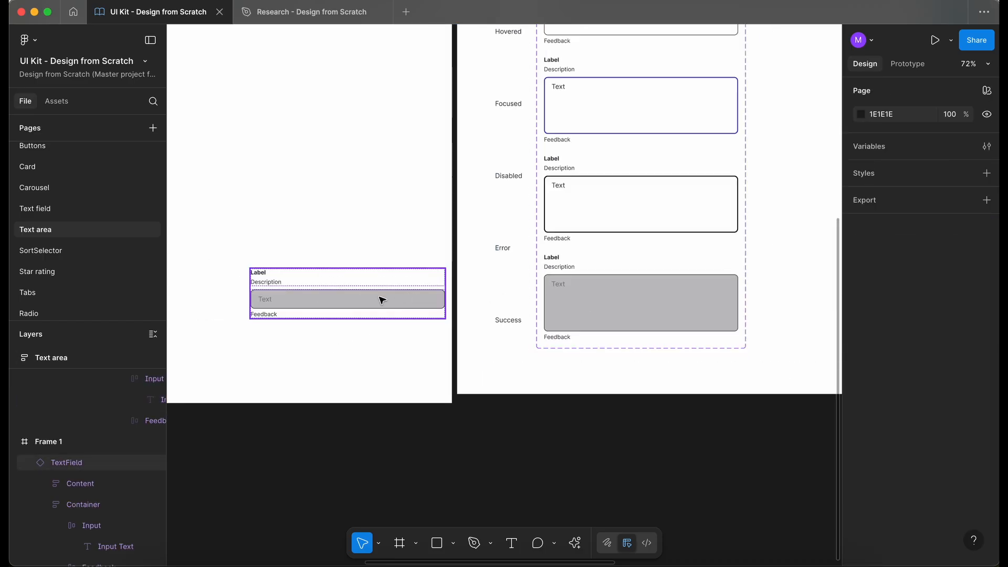
click(380, 297)
click(930, 131)
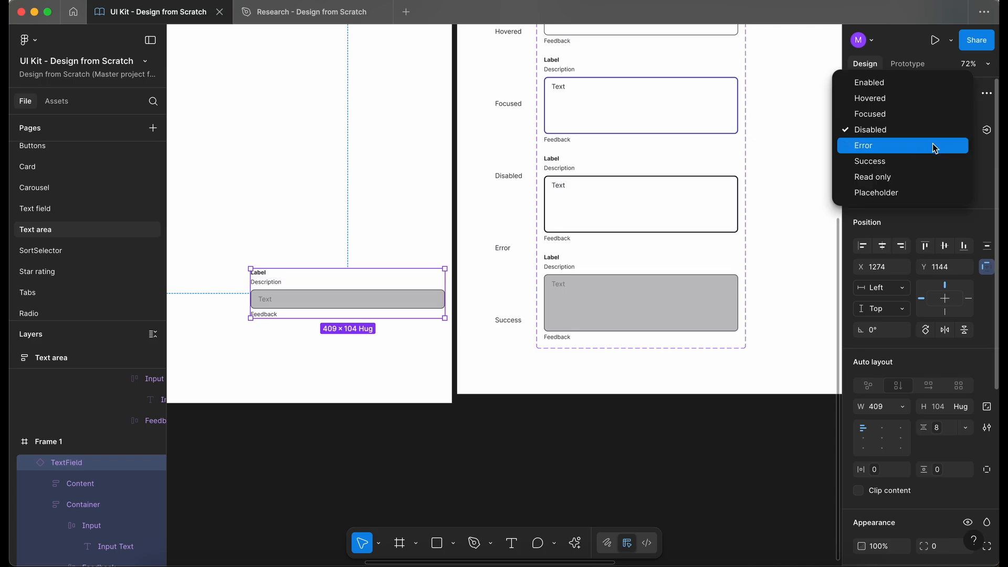
click(932, 145)
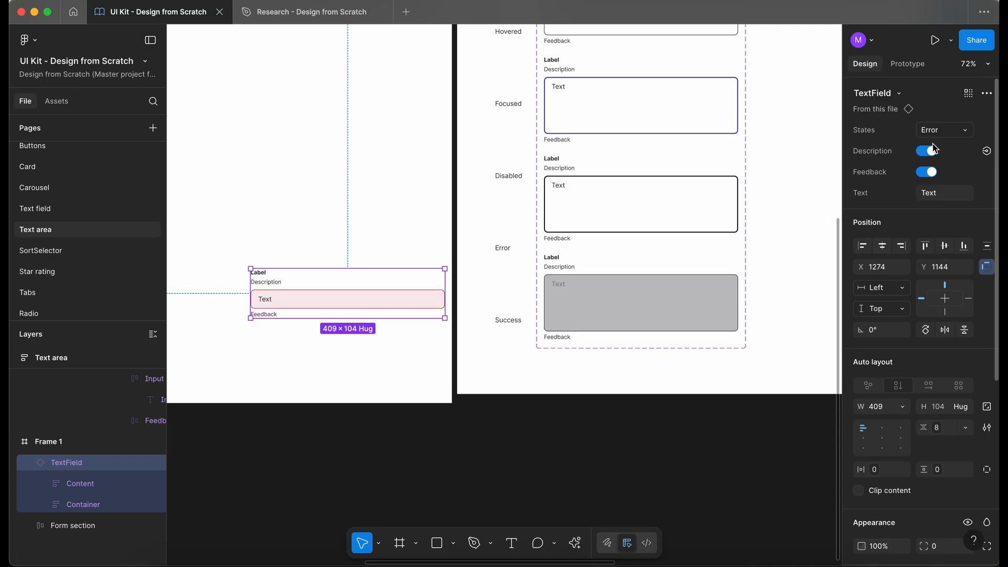
Step: Add a variant below the Disabled one in the TextArea set and set its States value to Error
click(600, 299)
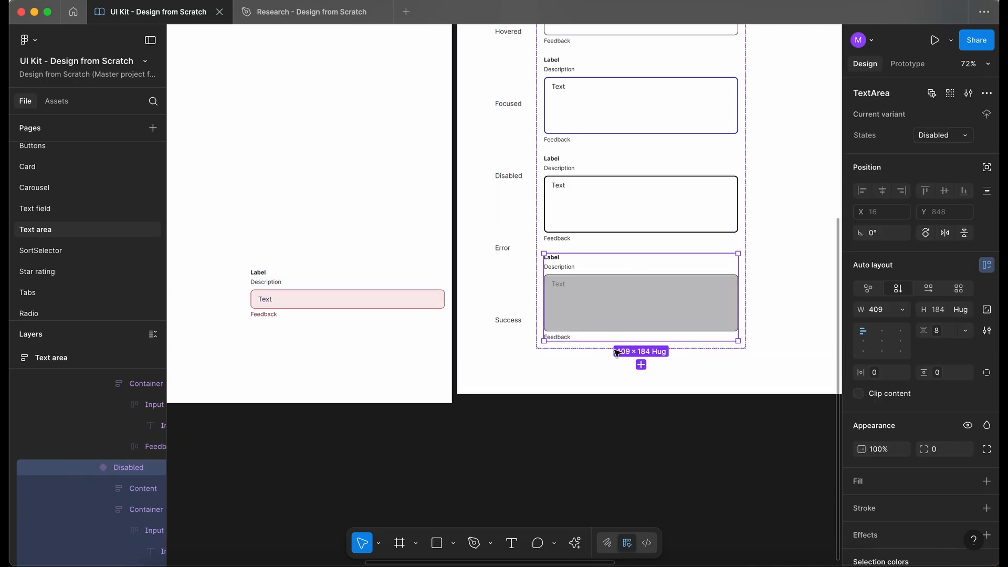
click(641, 364)
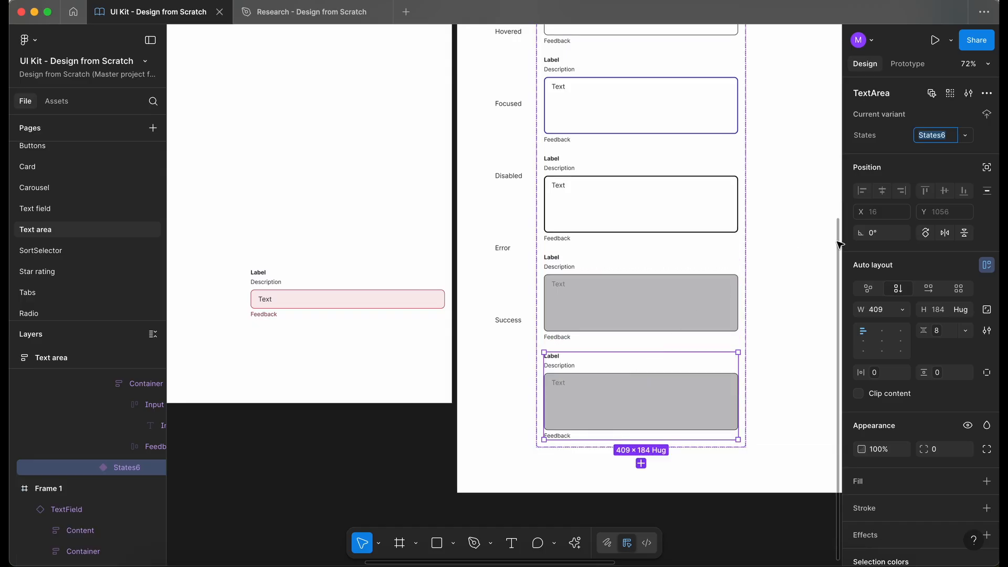
text(Error)
key(Return)
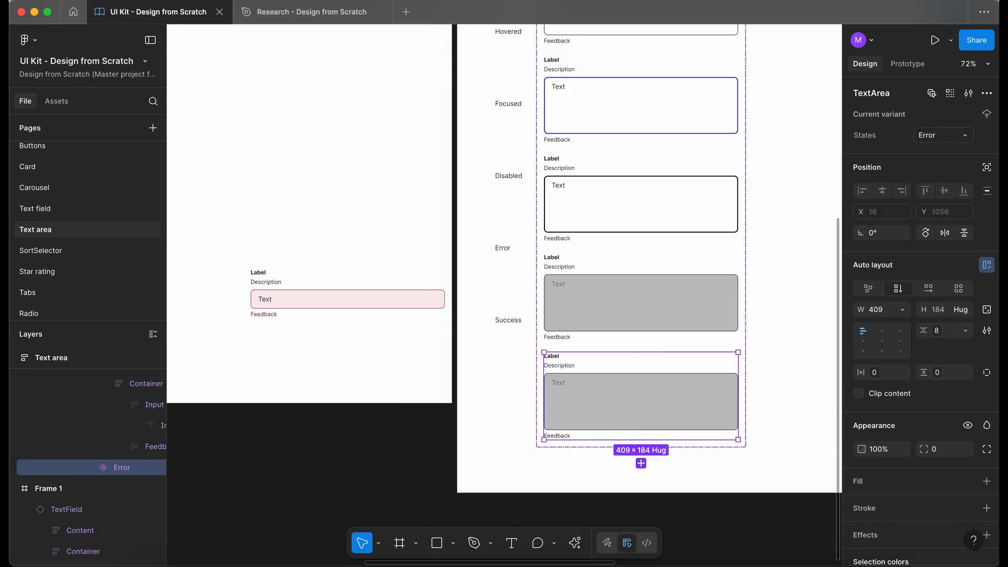
Step: Move the reference TextField down to about X 1275, Y 1248, beside the Error variant
scroll(619, 318, down, 5)
click(426, 173)
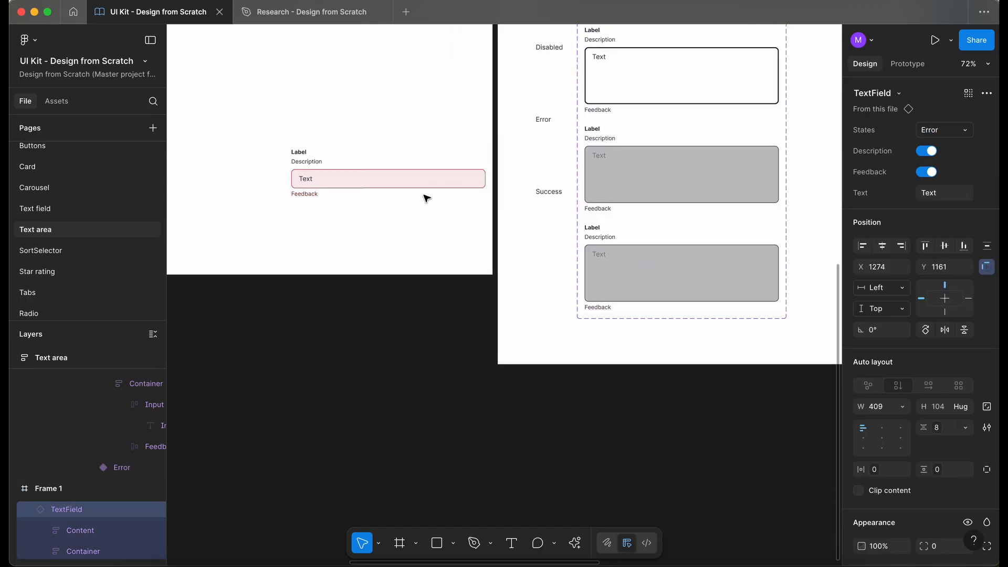
scroll(373, 173, up, 3)
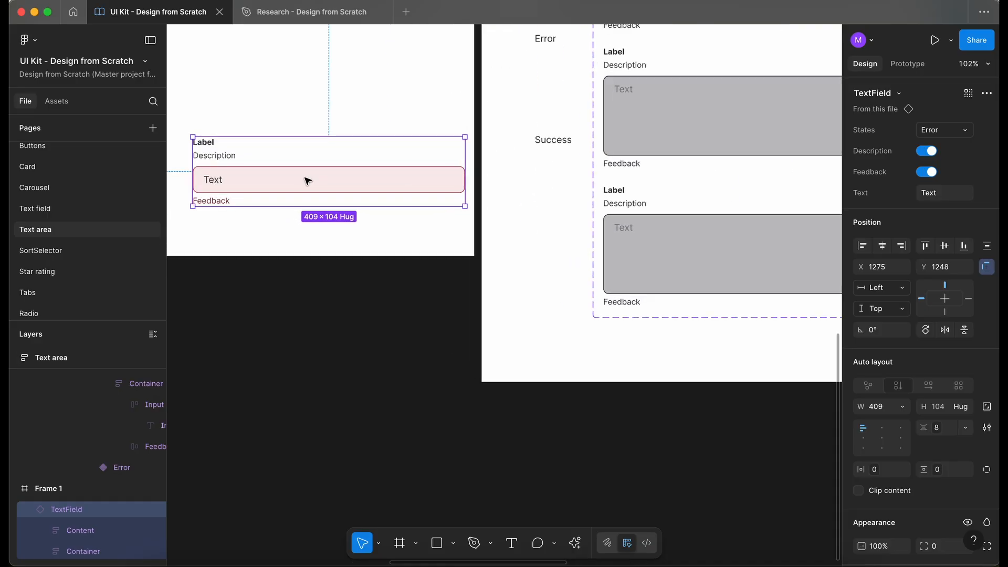
Step: Set the Error variant's input text fill to dwm-neutral-600, matching the reference TextField
double_click(224, 181)
click(882, 521)
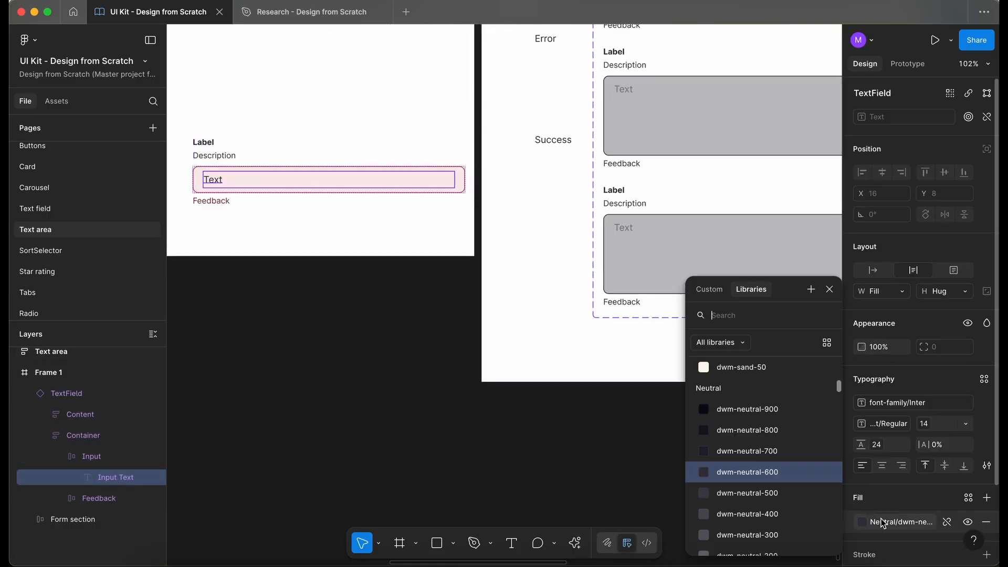
double_click(630, 231)
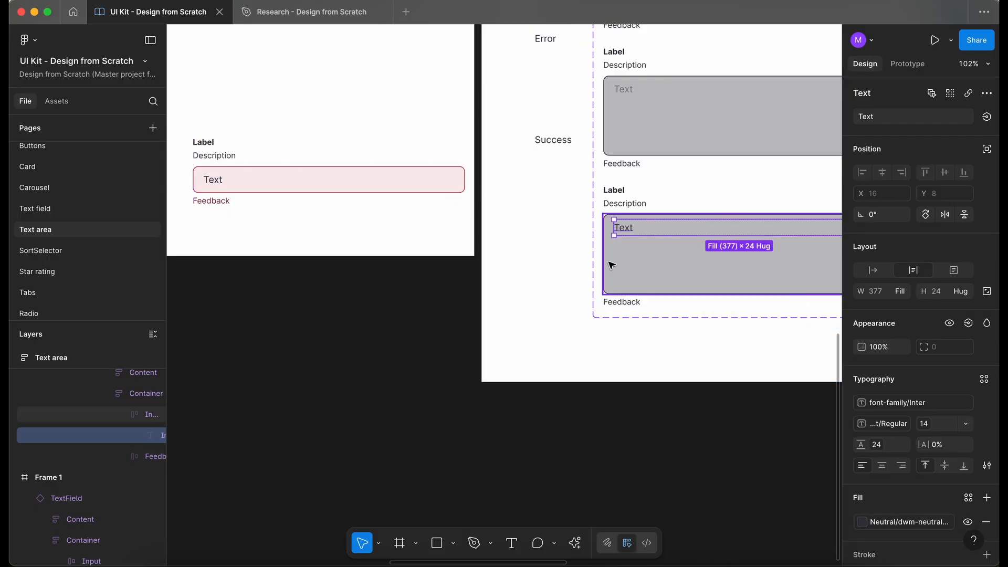
Step: Match the Error variant's input box to the reference TextField, with a dwm-error-50 fill and a dwm-error-300 stroke
click(891, 444)
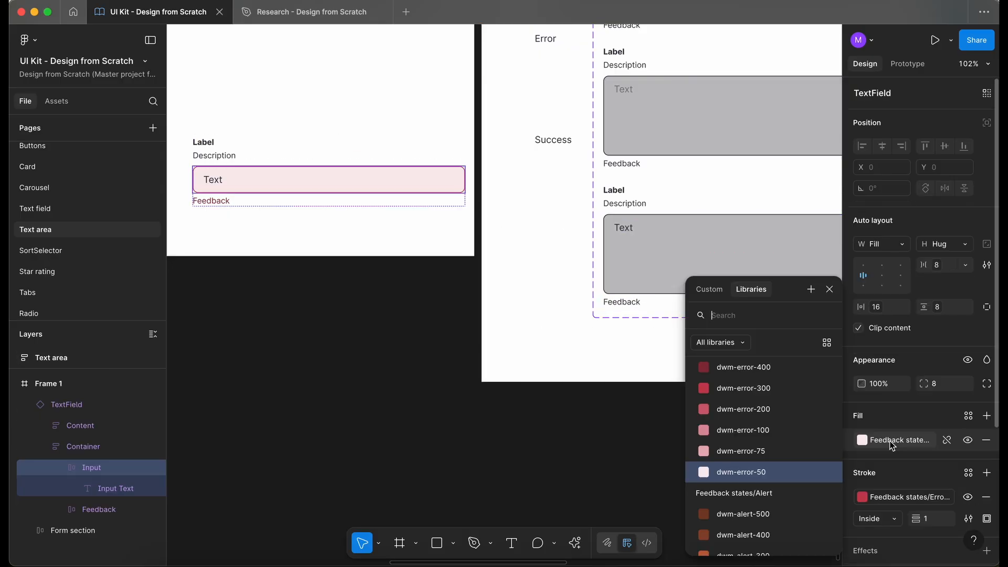
click(904, 490)
click(905, 493)
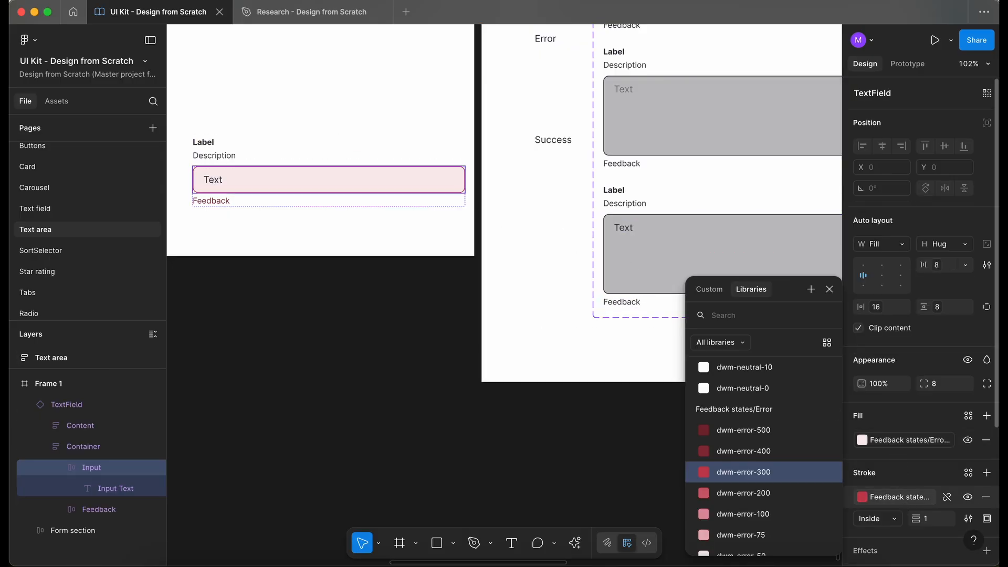
click(905, 494)
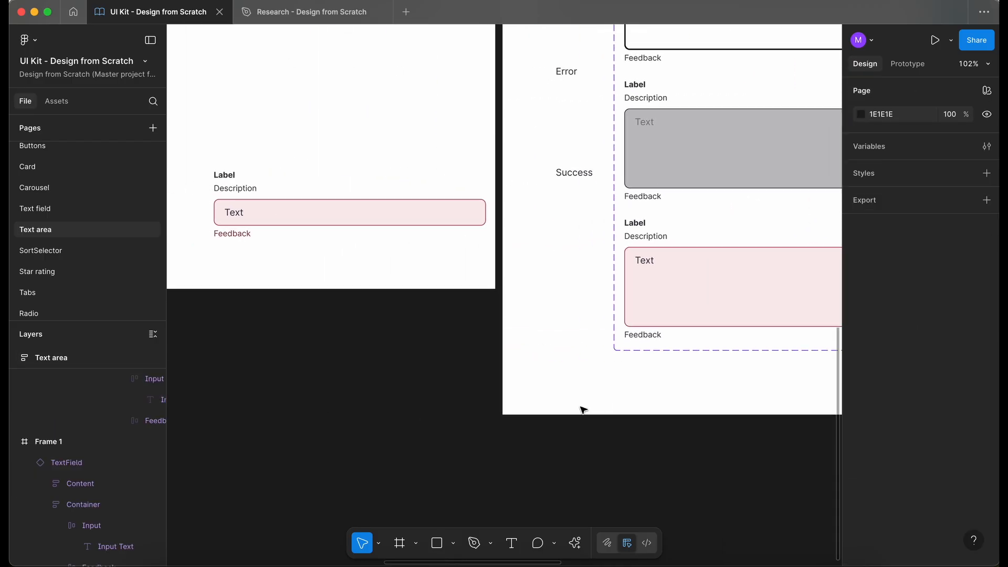
Step: Set the Error variant's feedback text fill to dwm-error-400, matching the reference TextField
scroll(583, 409, right, 1)
scroll(457, 210, down, 3)
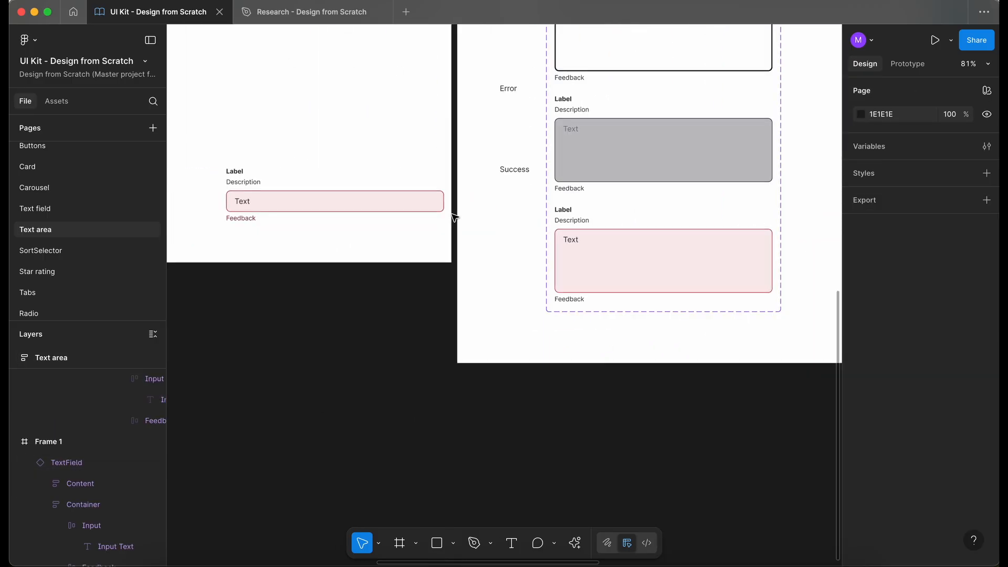
click(237, 219)
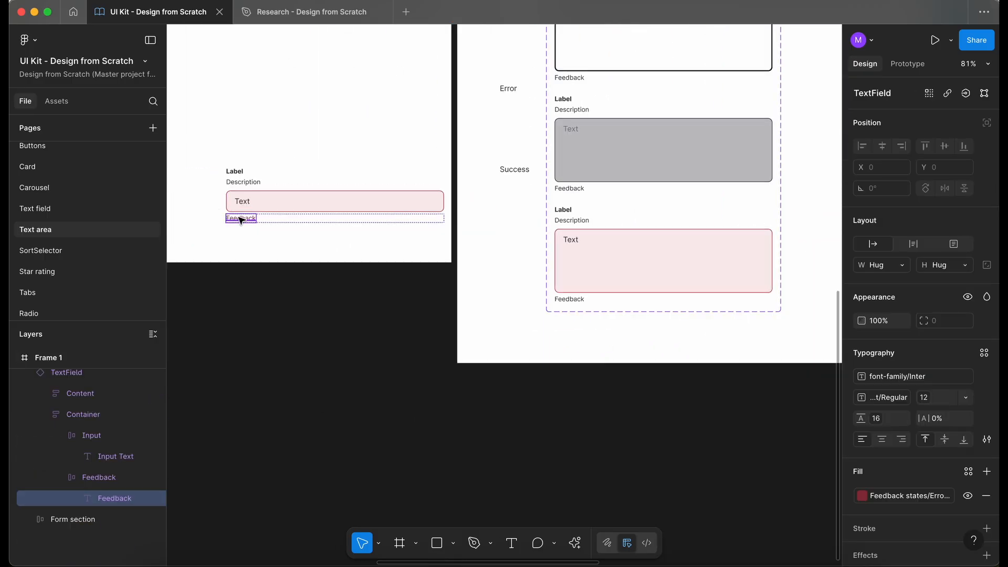
click(899, 494)
key(Escape)
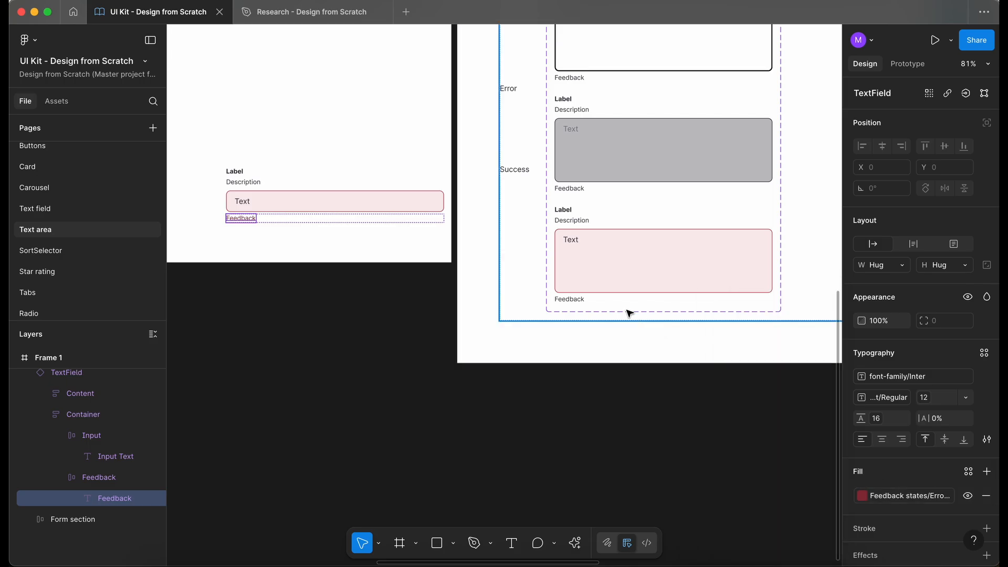
click(569, 299)
click(898, 522)
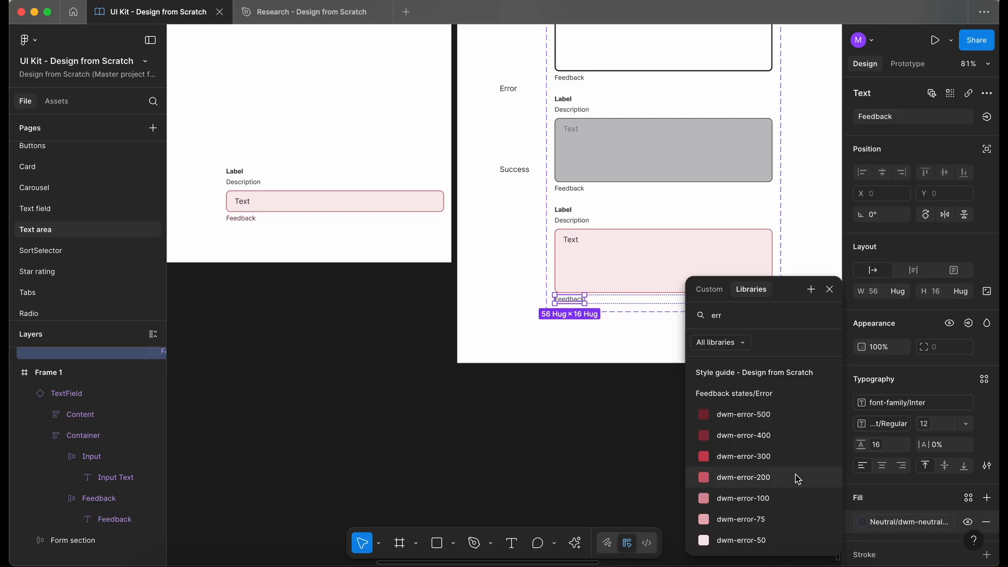
click(755, 439)
click(569, 381)
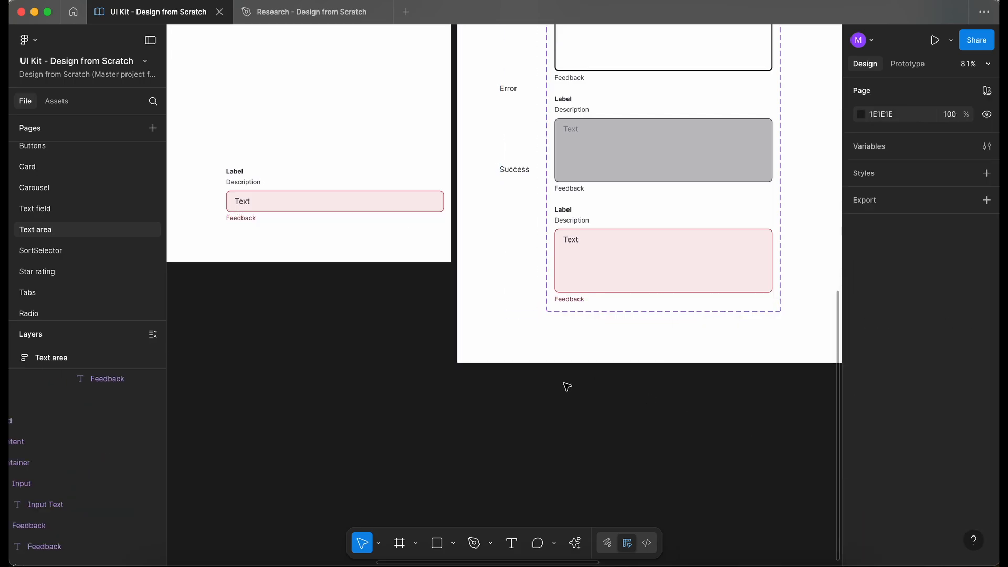
Step: Switch the reference TextField instance to the Success state
click(391, 189)
click(933, 130)
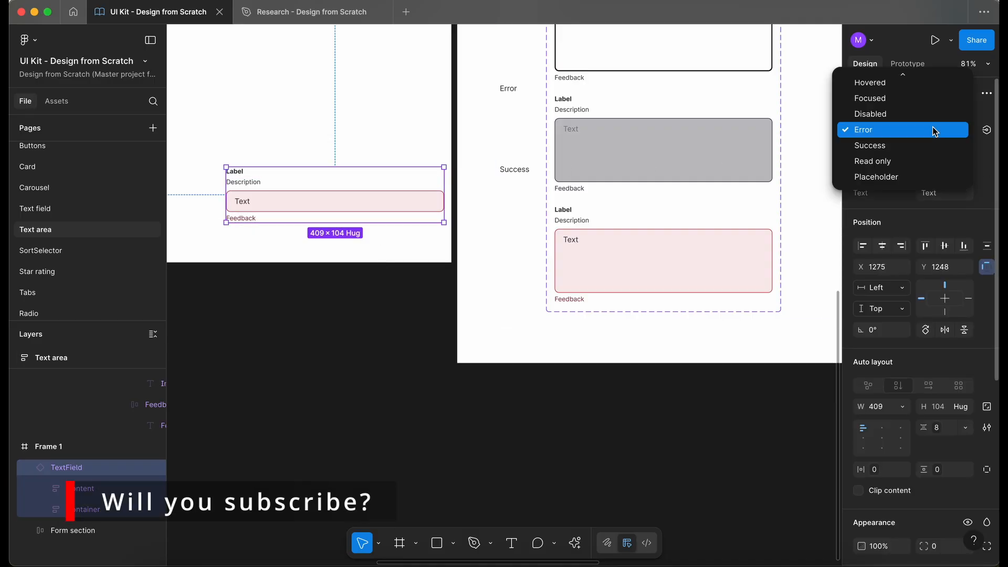
click(927, 145)
scroll(287, 153, down, 2)
click(320, 187)
Step: Extend Frame 1 downward to a height of about 2339
scroll(321, 187, down, 5)
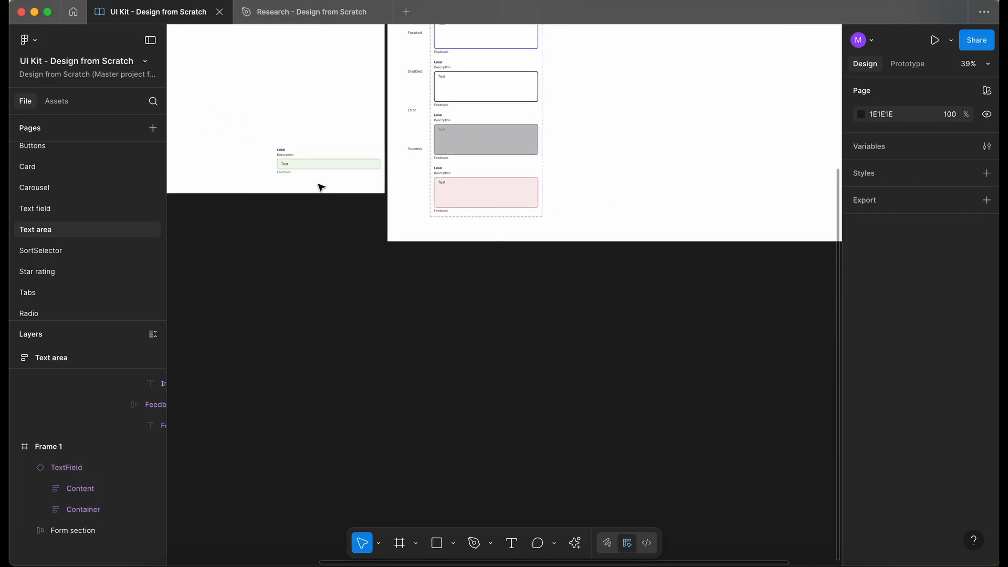
scroll(313, 189, down, 5)
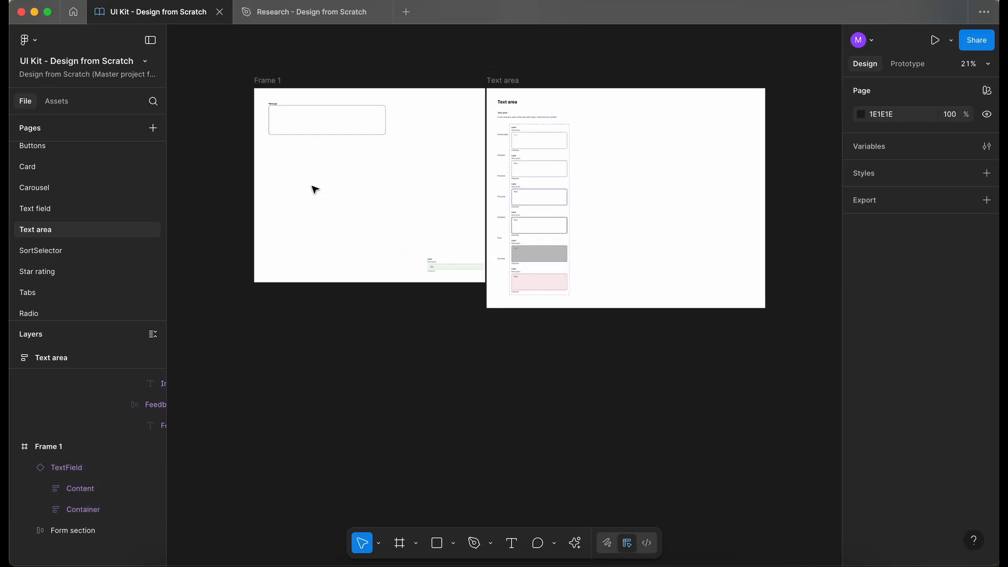
click(477, 286)
drag(477, 286, 479, 410)
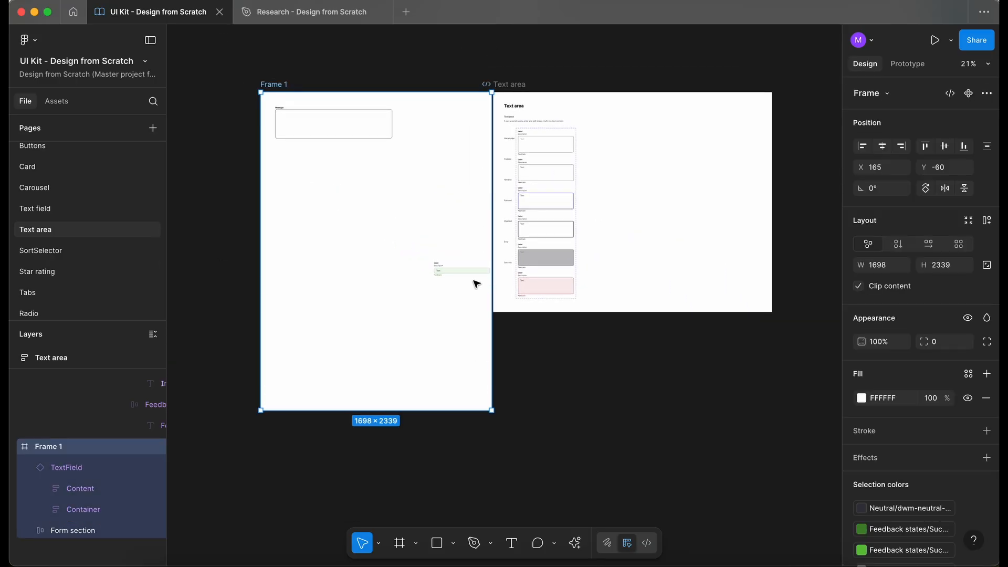
Step: Move the reference TextField down to about X 1269, Y 1483 within Frame 1
scroll(476, 284, up, 10)
click(473, 250)
drag(491, 247, 487, 349)
scroll(488, 349, up, 5)
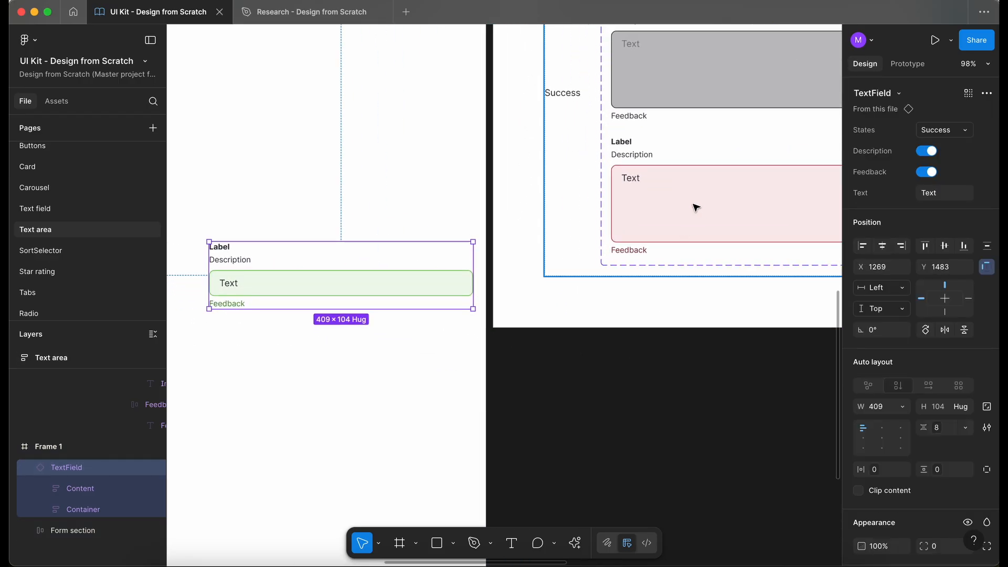
Step: Add a variant below the Error one in the TextArea set and set its States value to Success
double_click(696, 207)
scroll(696, 208, right, 3)
double_click(581, 175)
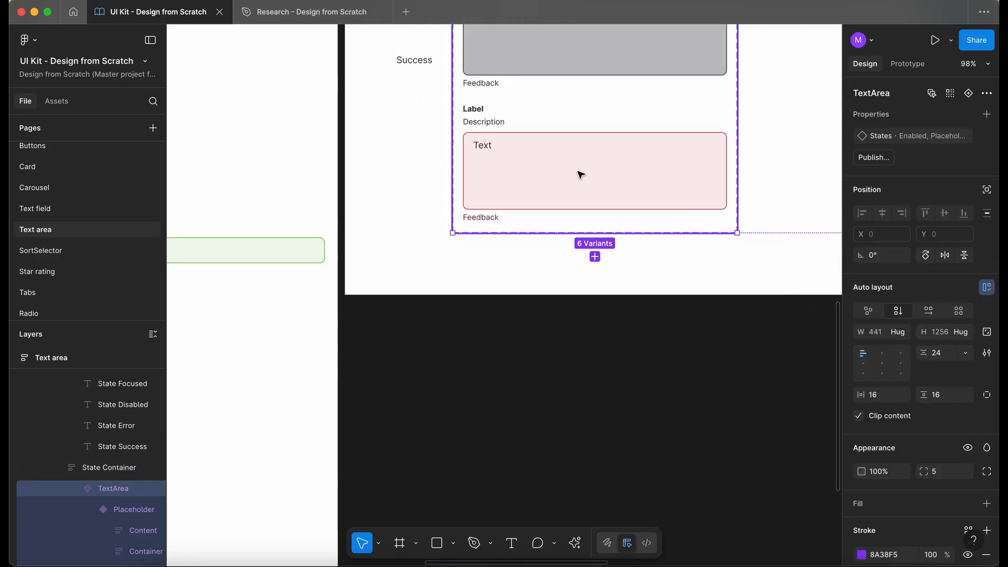
click(580, 175)
click(595, 245)
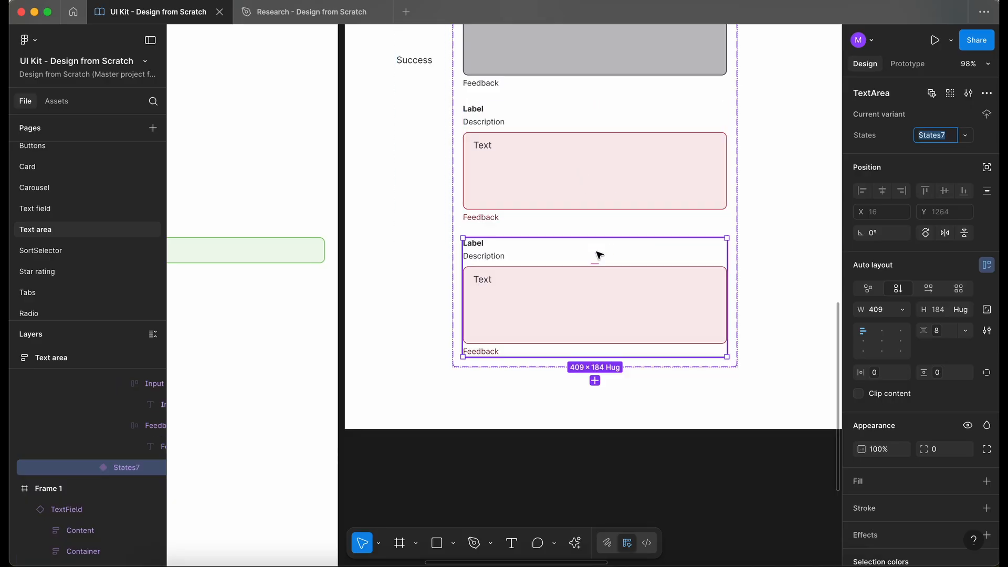
text(su)
key(Return)
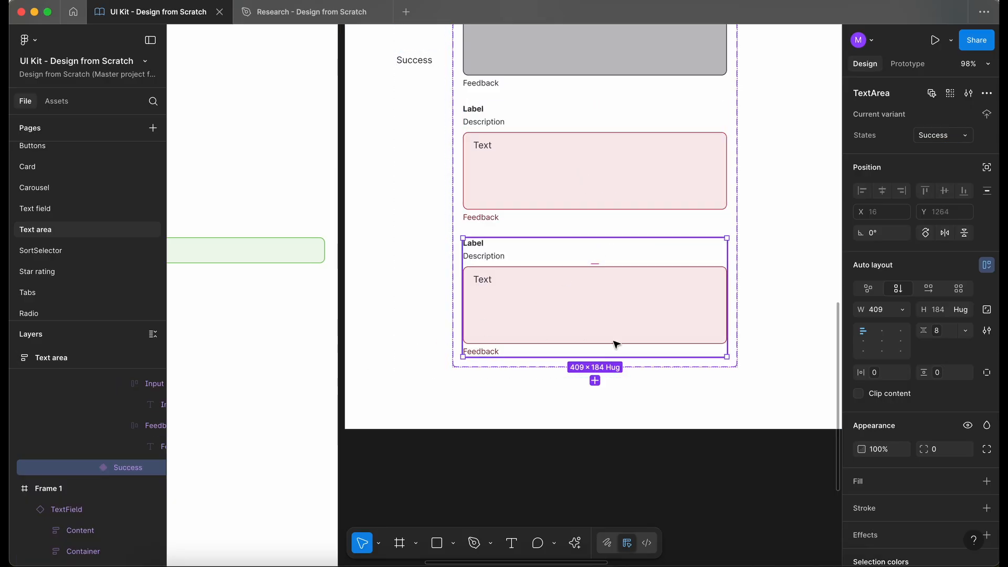
Step: Set the Success variant's input box fill to dwm-success-50, matching the reference TextField
scroll(614, 342, left, 3)
scroll(614, 342, down, 3)
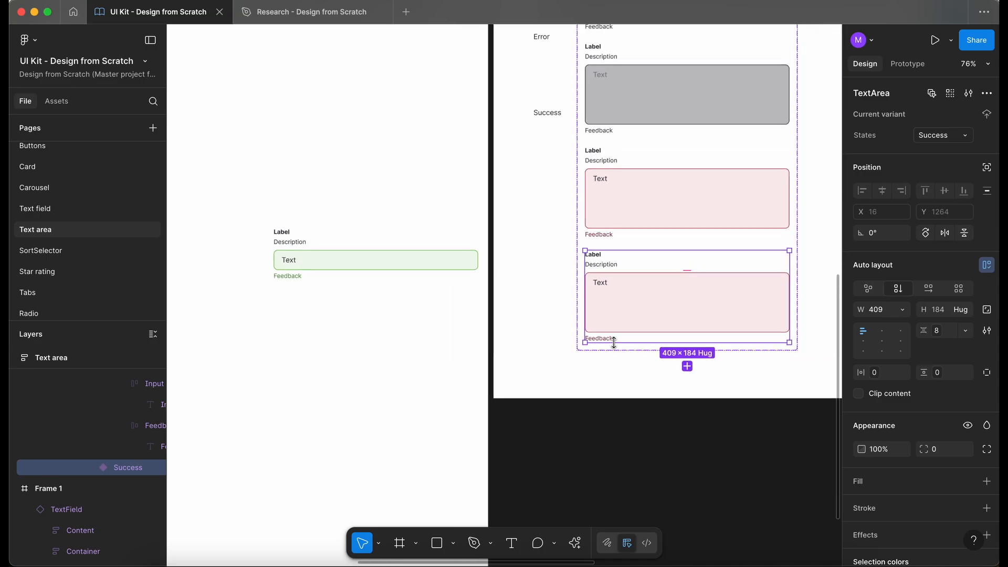
click(420, 264)
double_click(400, 261)
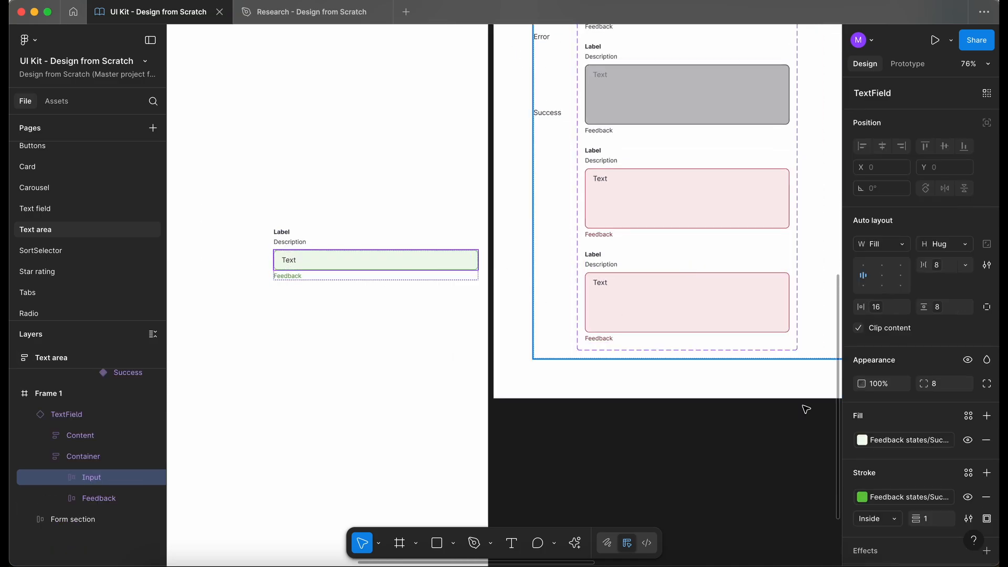
click(919, 440)
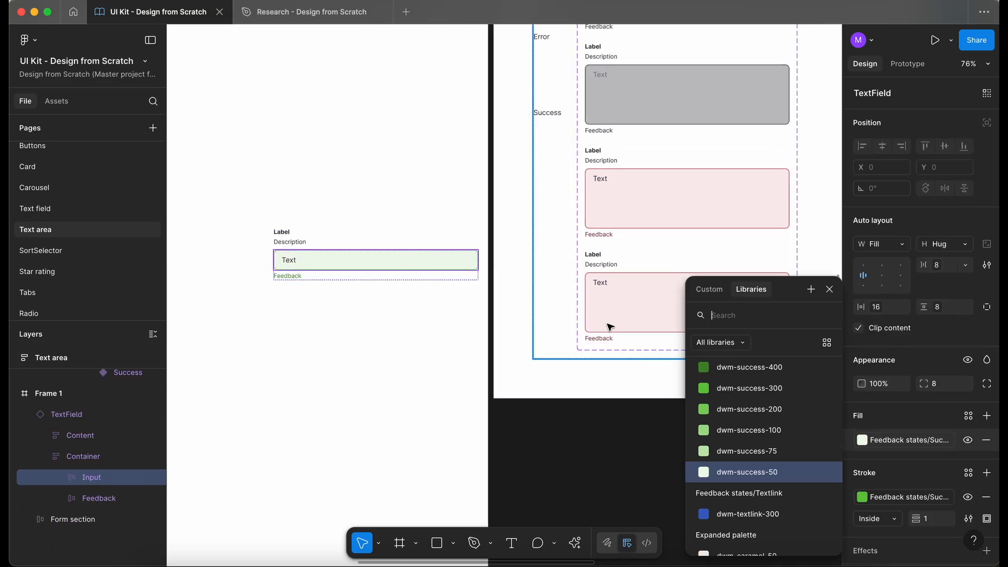
click(658, 305)
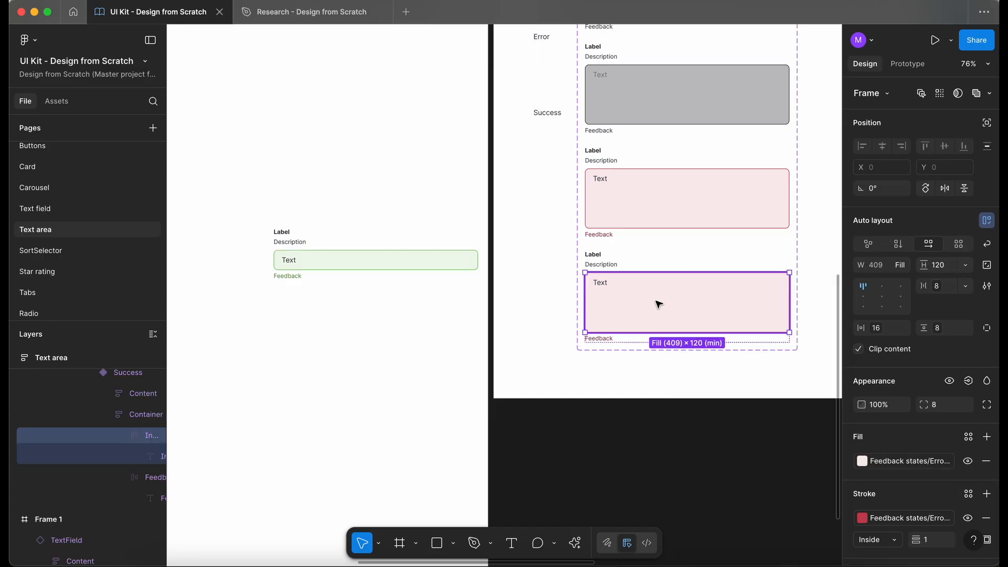
click(905, 460)
text(succ)
click(794, 543)
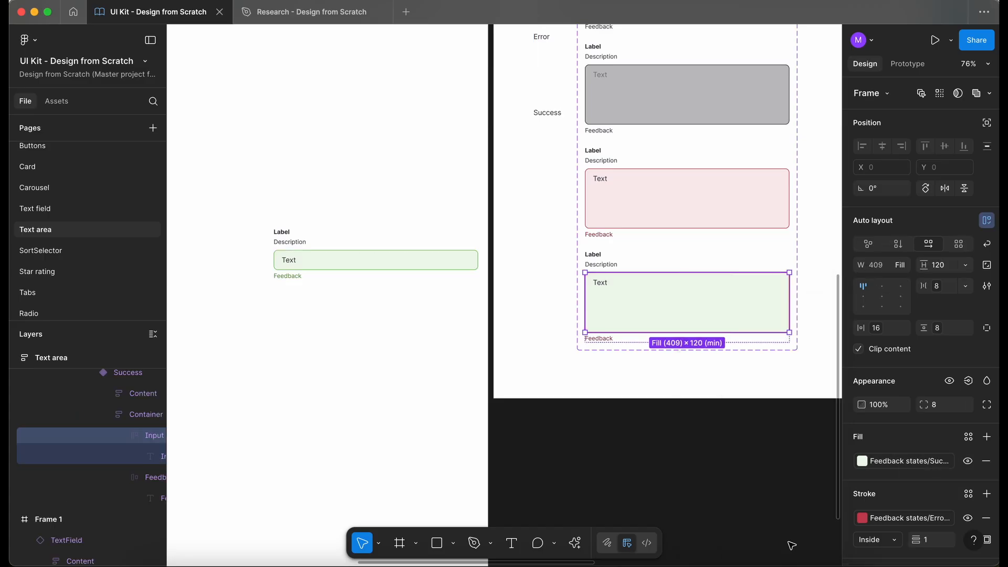
Step: Set the Success variant's input box stroke to dwm-success-300, matching the reference TextField
click(898, 496)
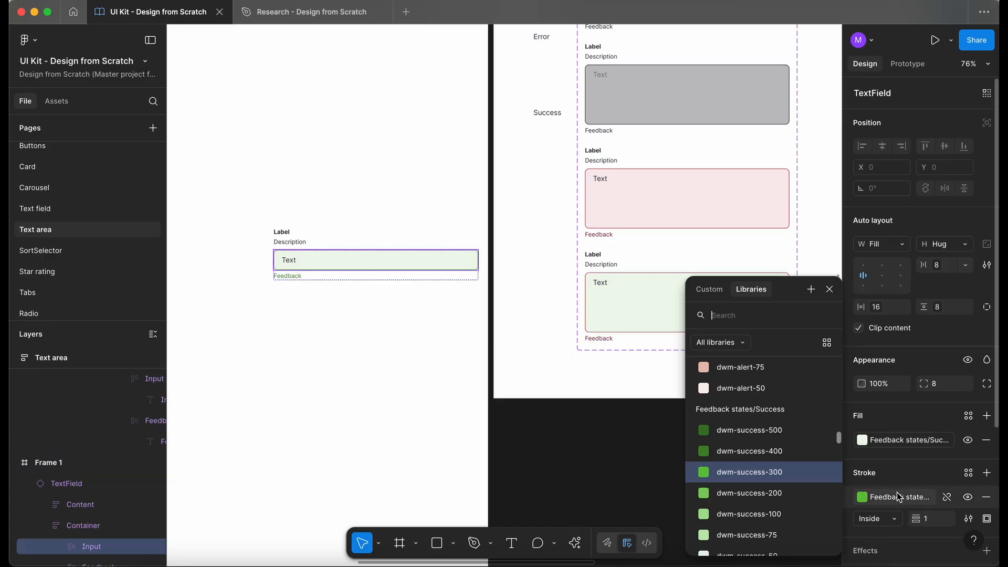
click(665, 295)
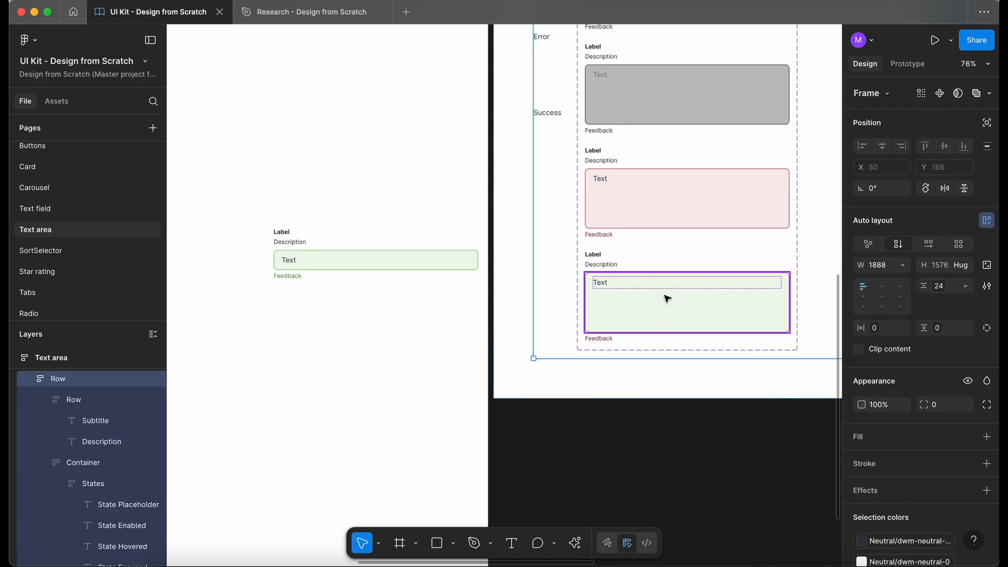
click(909, 518)
click(789, 460)
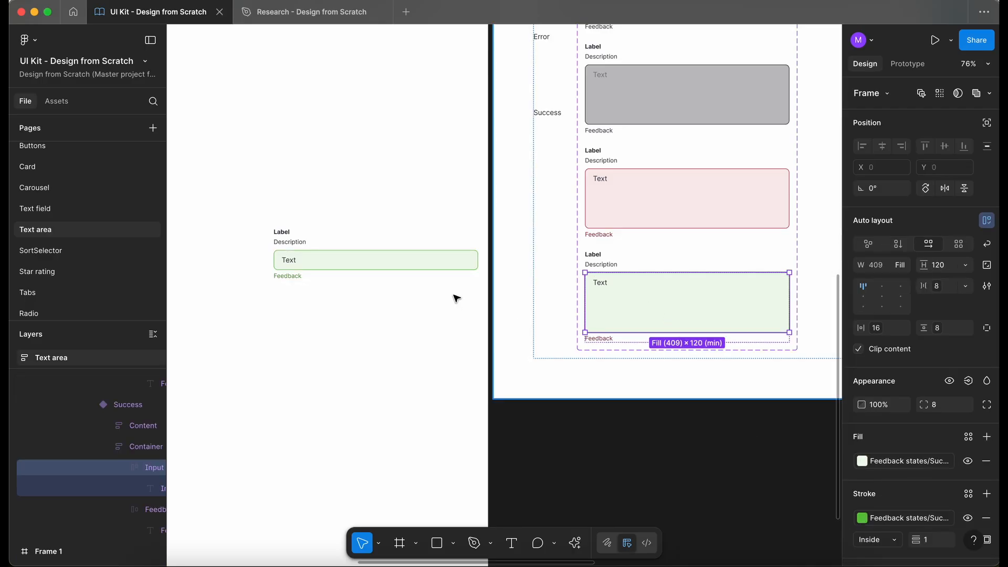
Step: Match the Success variant's feedback text fill to the green used by the reference TextField's feedback
click(297, 277)
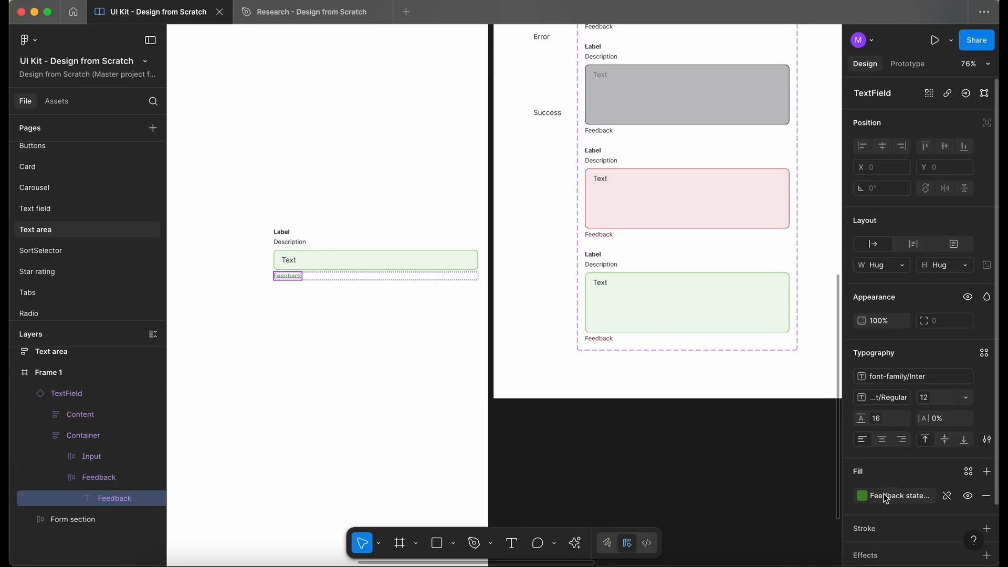
click(885, 498)
click(608, 339)
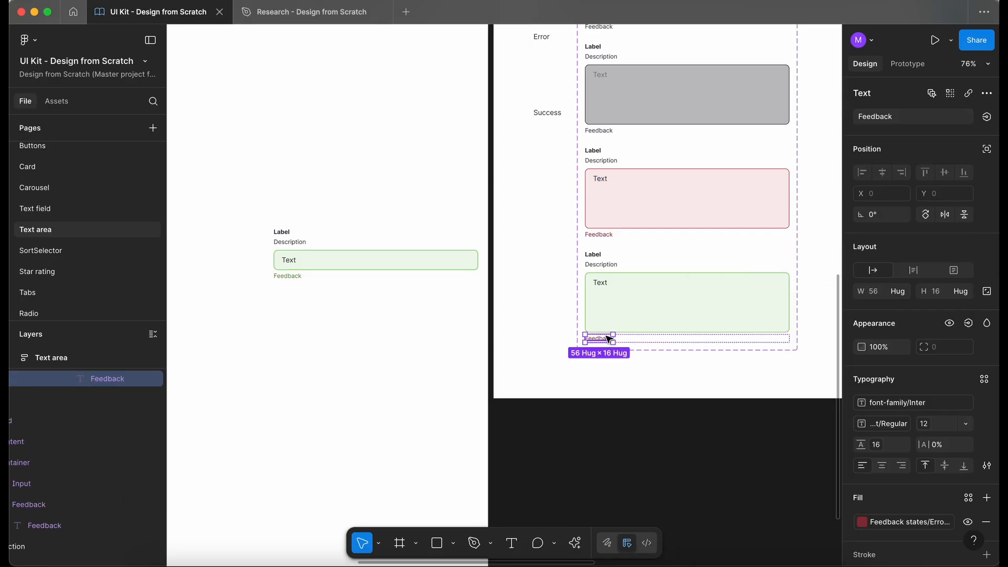
click(588, 434)
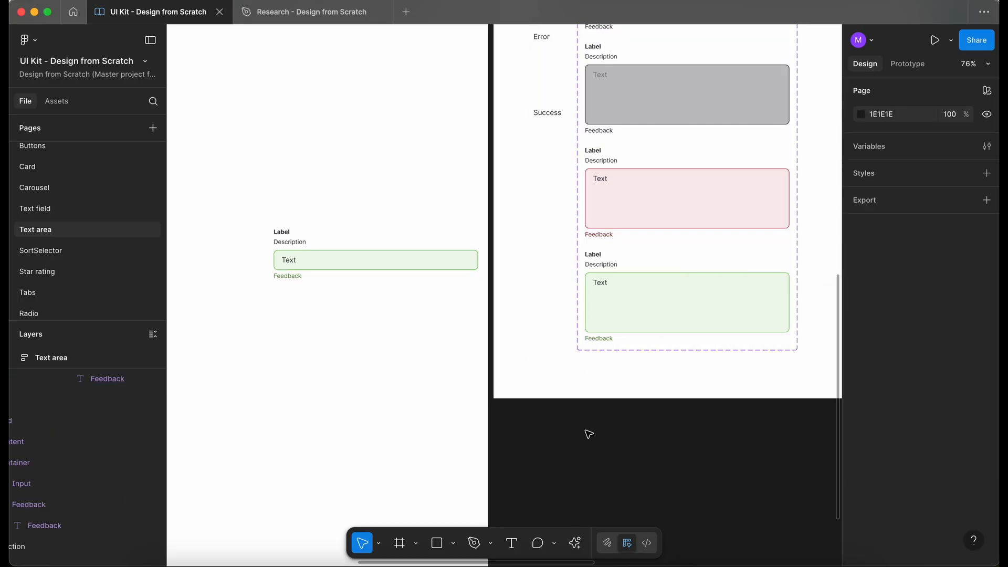
Step: Move the reference TextField away from the variants to about X 743, Y 1227 in Frame 1
click(381, 273)
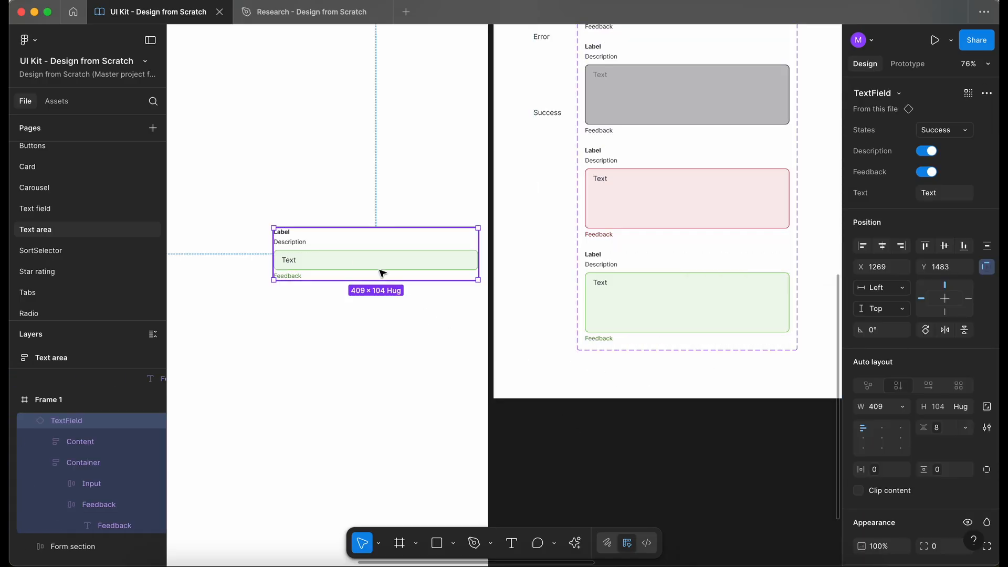
click(954, 129)
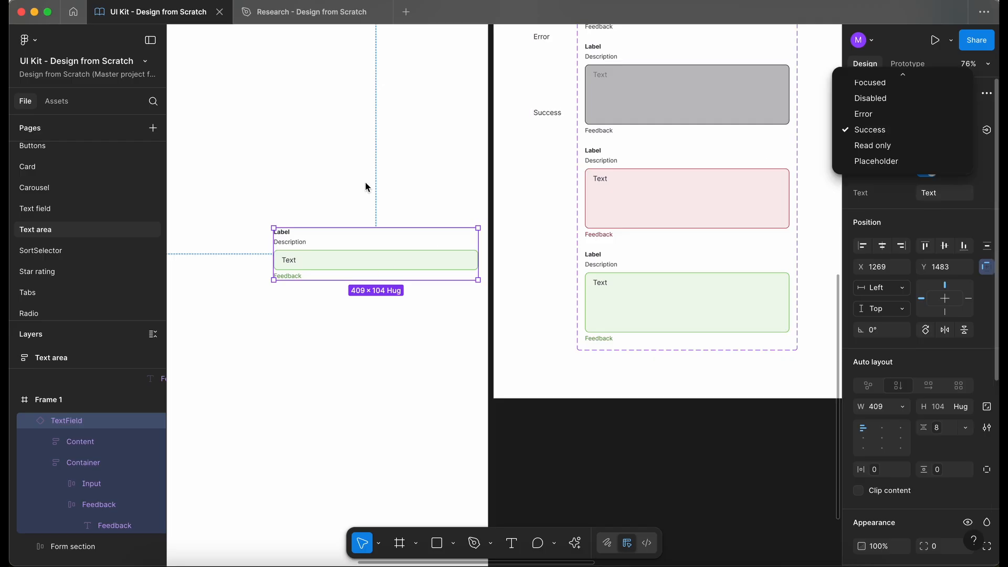
key(Escape)
scroll(366, 187, down, 10)
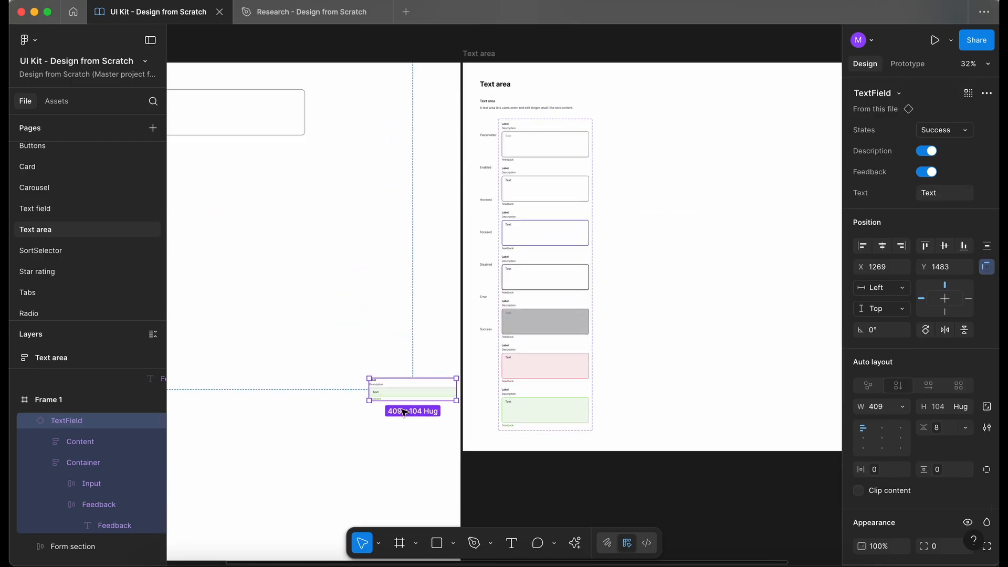
drag(420, 389, 308, 335)
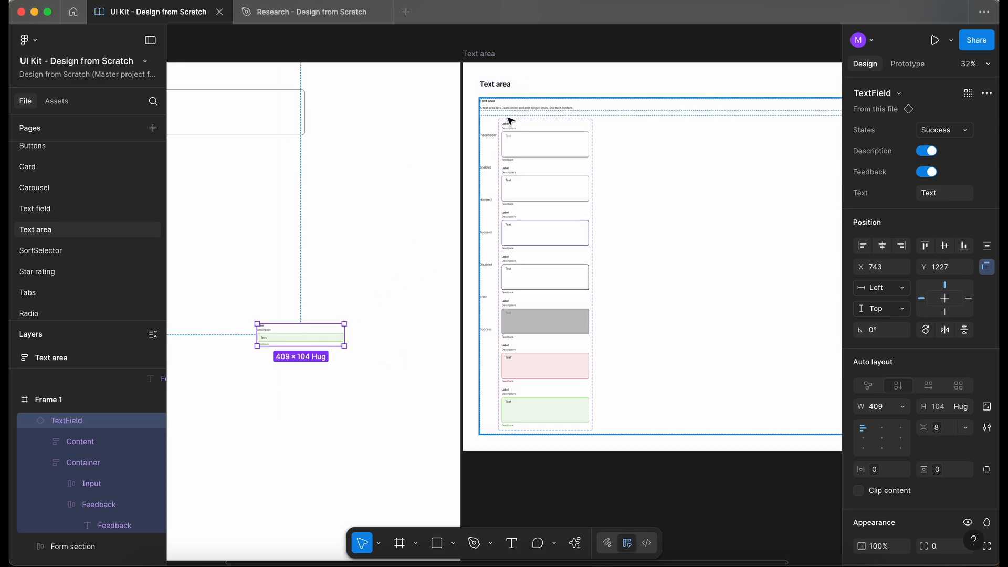
Step: Increase the spacing between the state labels so each one lines up with its TextArea variant
scroll(511, 122, up, 5)
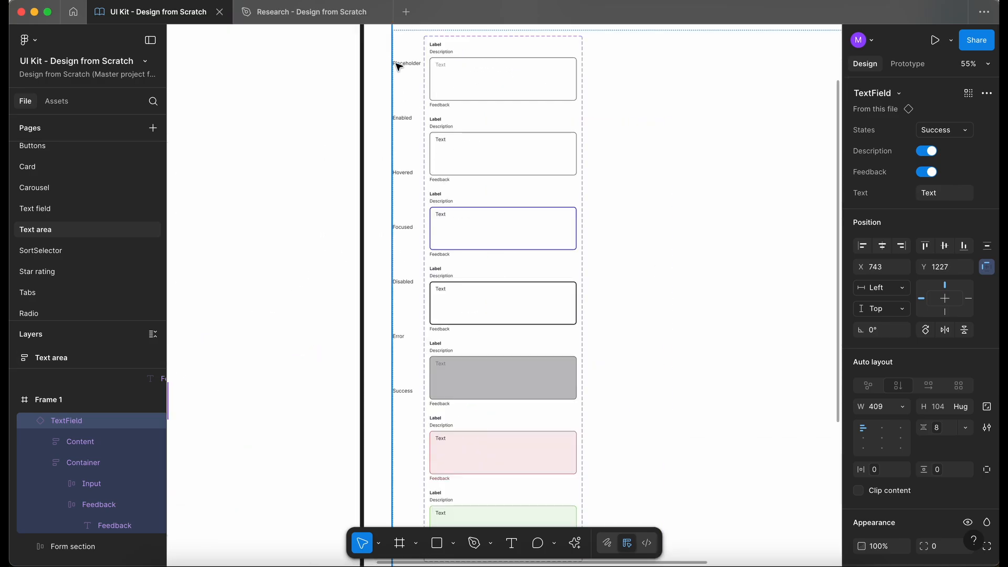
double_click(413, 89)
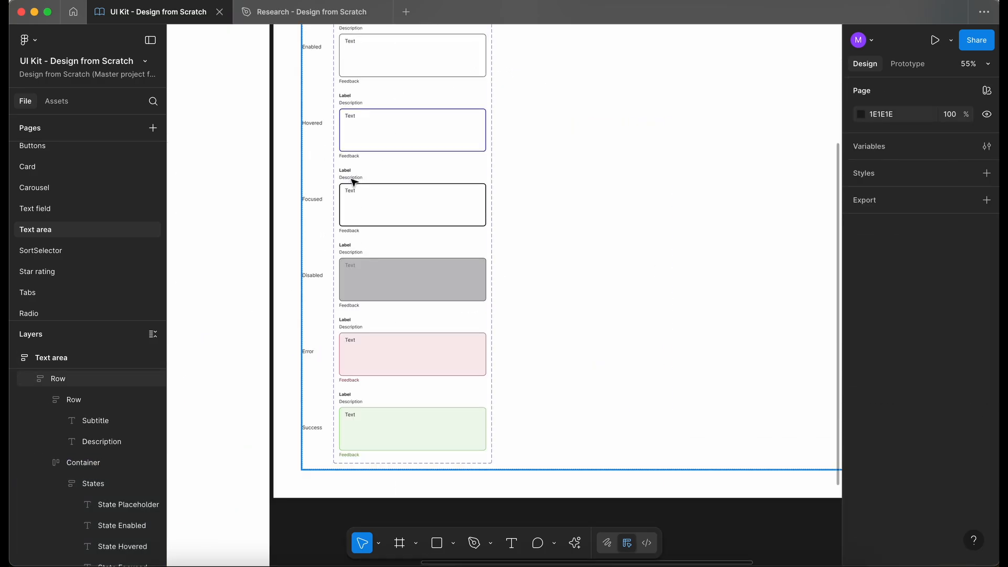
Step: Review the Text area page from Placeholder to Success, checking each variant's styling and its label's alignment
scroll(353, 182, up, 5)
scroll(353, 182, up, 6)
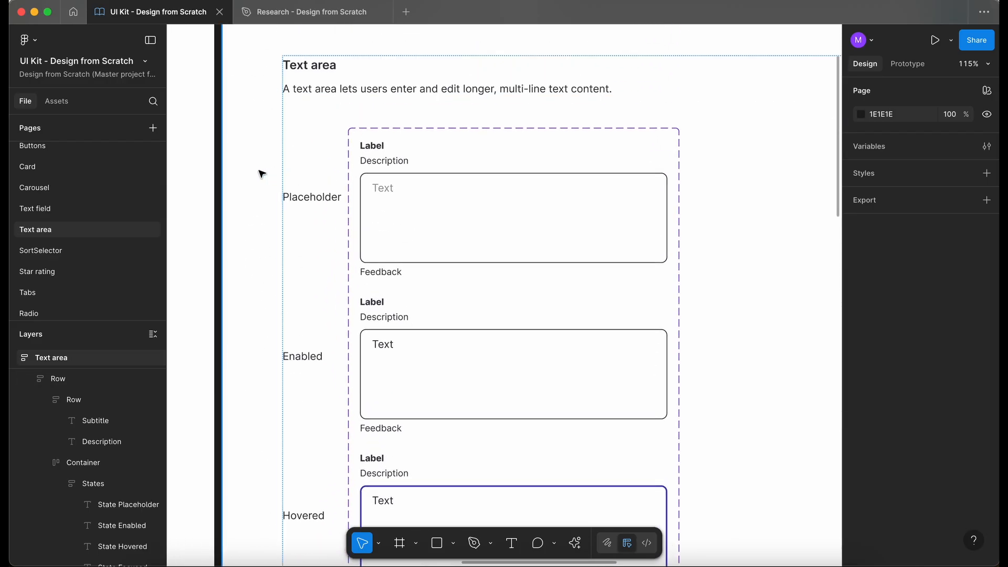
scroll(261, 173, down, 3)
scroll(261, 173, left, 1)
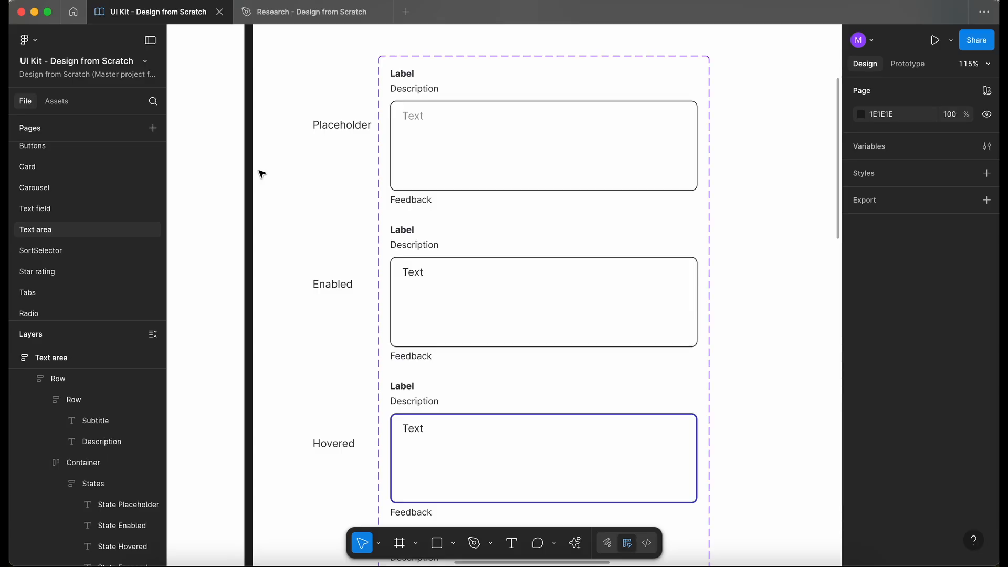
scroll(261, 173, down, 15)
scroll(261, 173, right, 1)
scroll(260, 173, down, 10)
scroll(261, 173, left, 1)
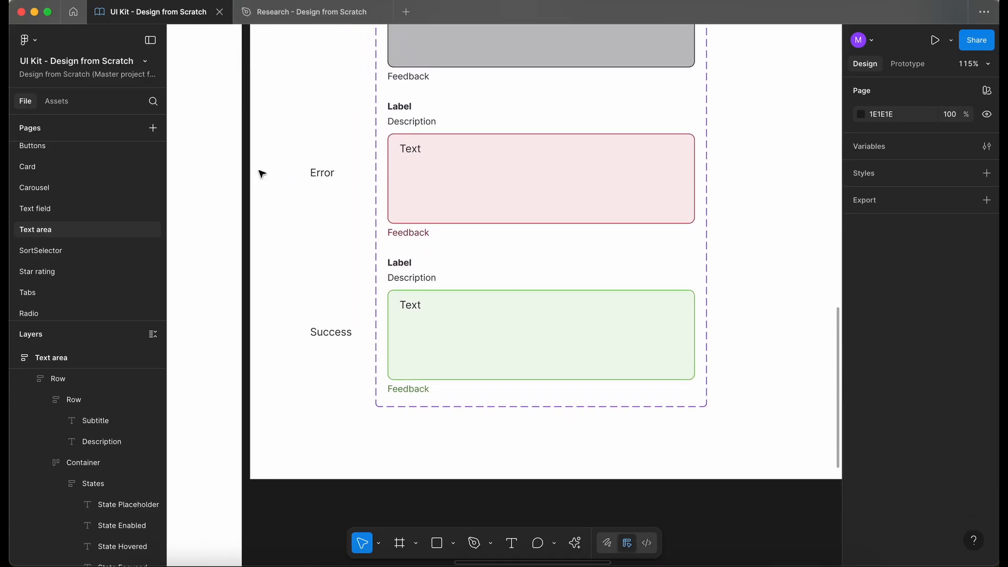
scroll(261, 173, down, 5)
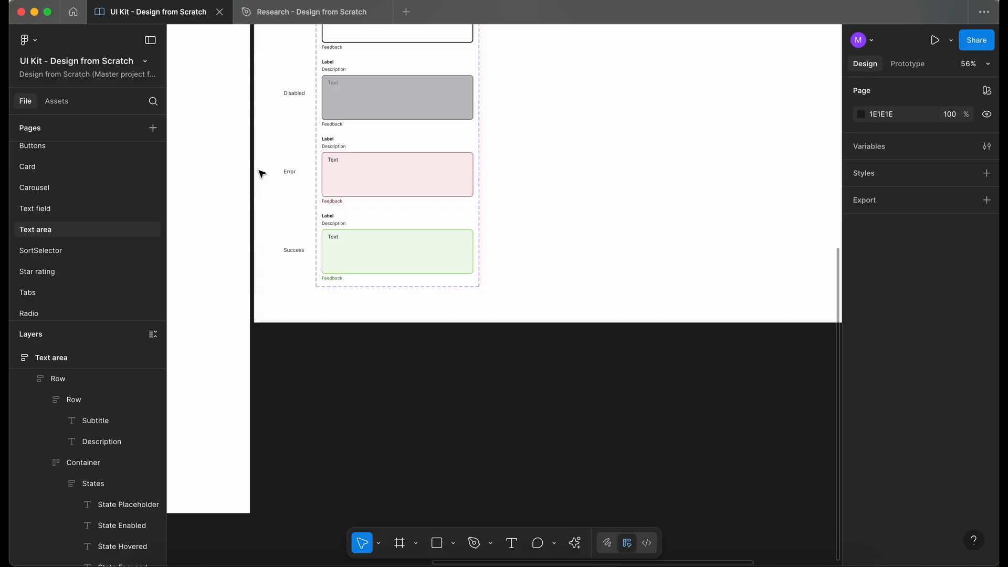
scroll(261, 173, up, 3)
scroll(261, 174, left, 10)
scroll(261, 173, up, 3)
scroll(262, 168, down, 3)
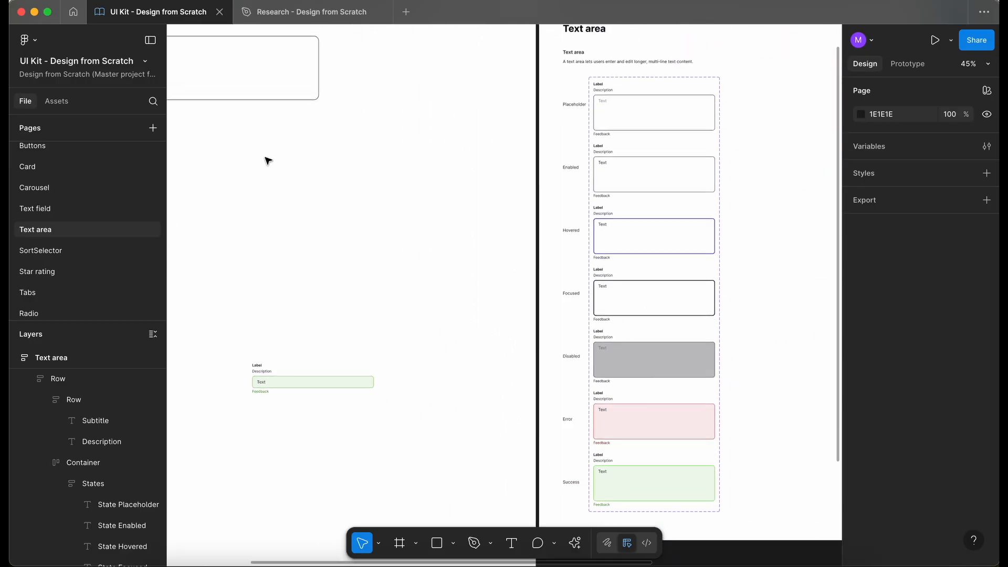
Step: Move the reference TextField to about X 595, Y 1589 and place a Placeholder TextArea instance at about X 994, Y 564 in Frame 1
drag(333, 382, 289, 490)
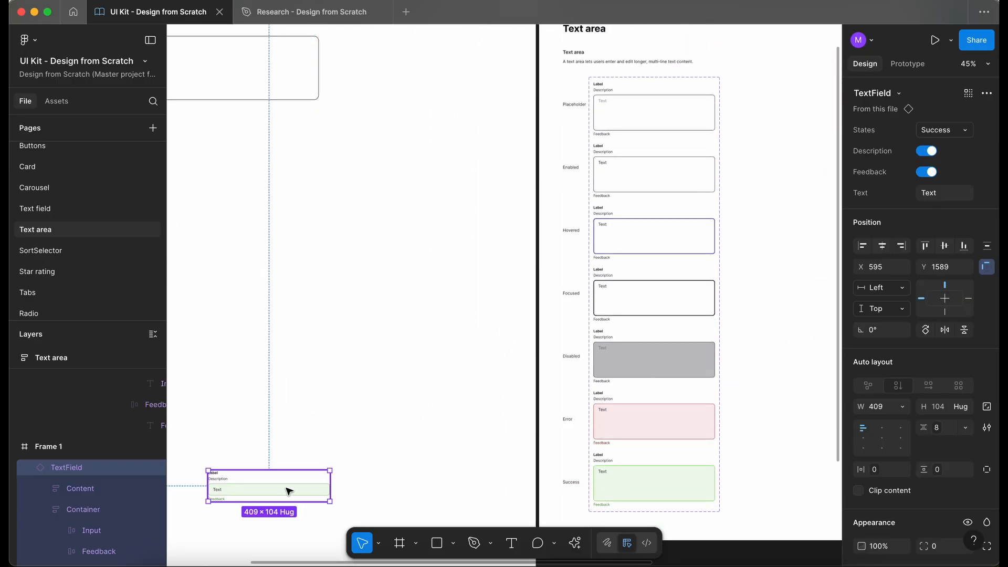
click(635, 121)
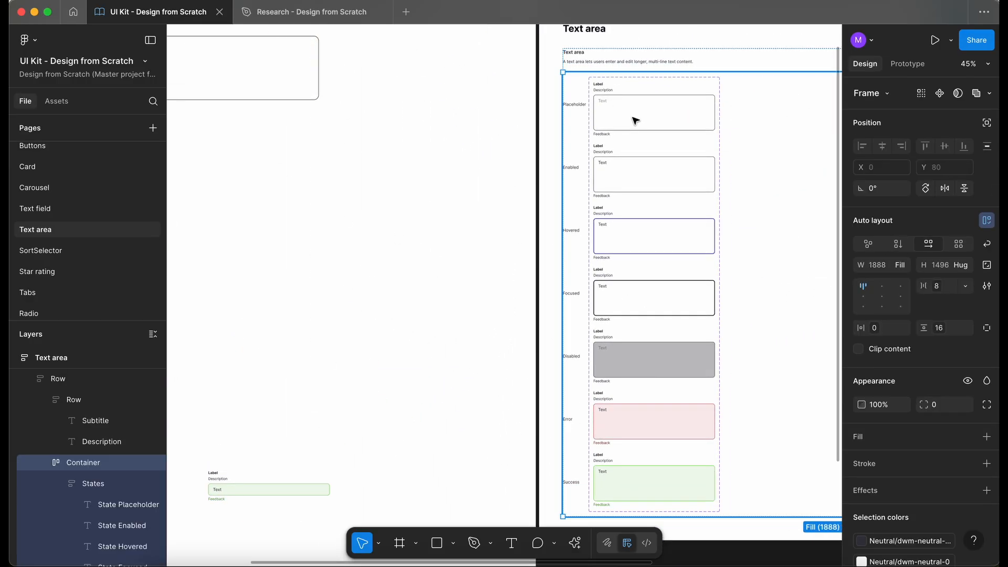
click(635, 121)
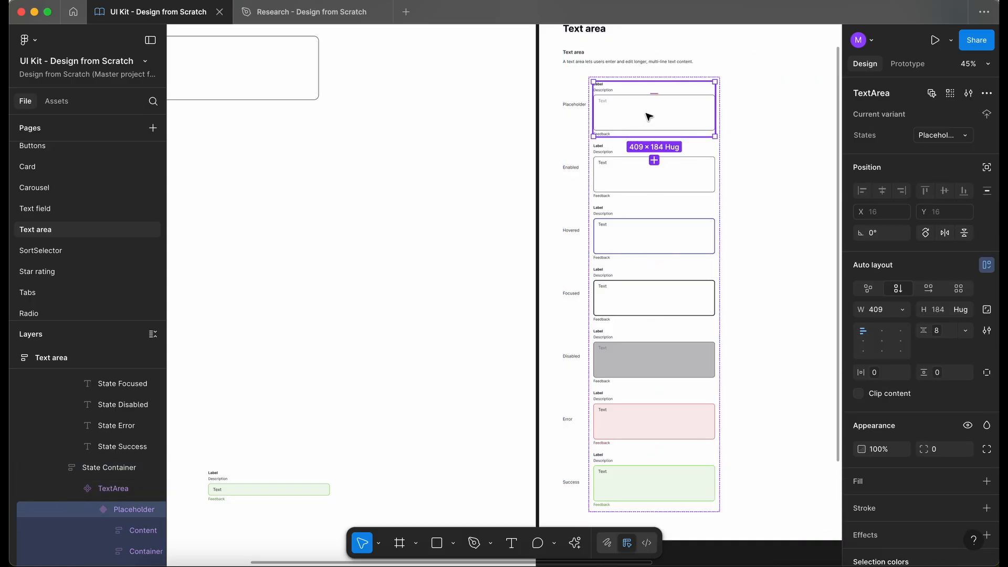
drag(649, 116, 383, 200)
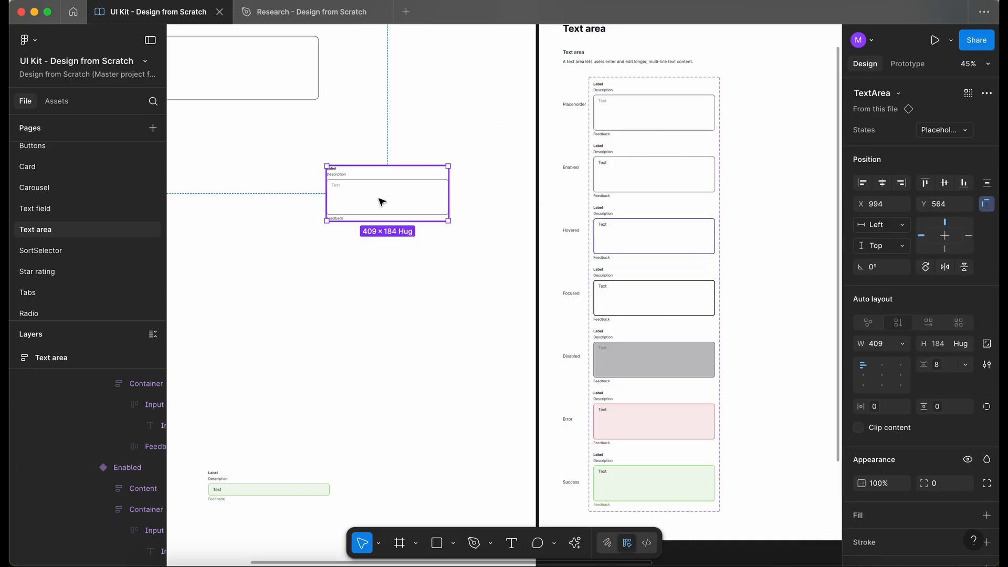
scroll(340, 186, up, 3)
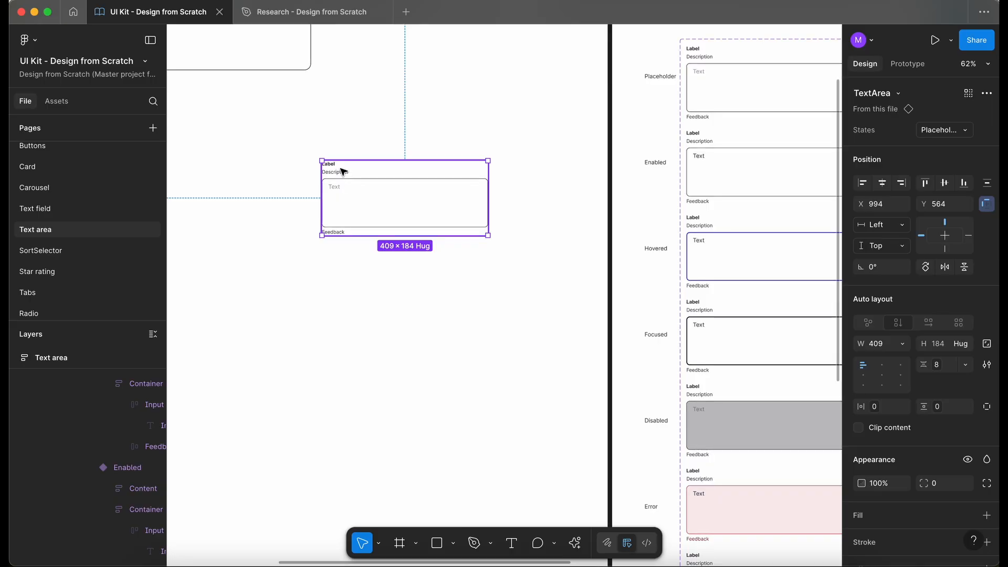
Step: Reorder the TextArea component set's States values so Placeholder comes before Enabled, and check the order in the instance's state options
click(489, 135)
click(434, 198)
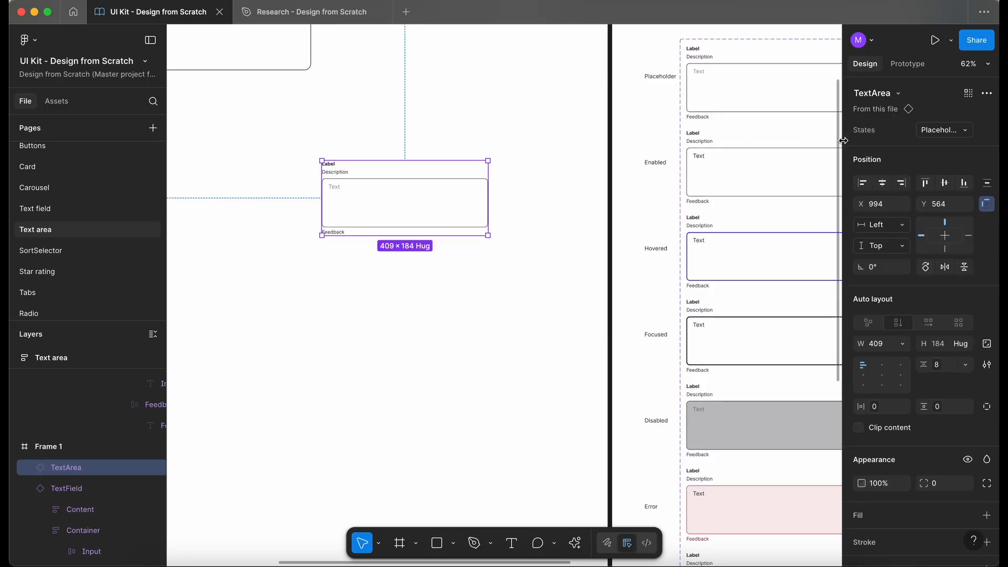
click(951, 132)
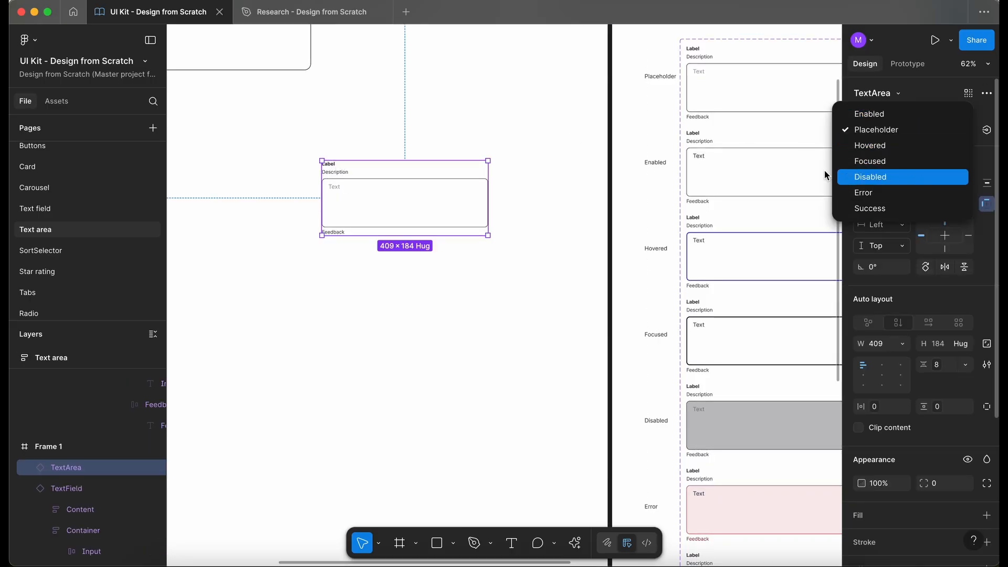
click(691, 45)
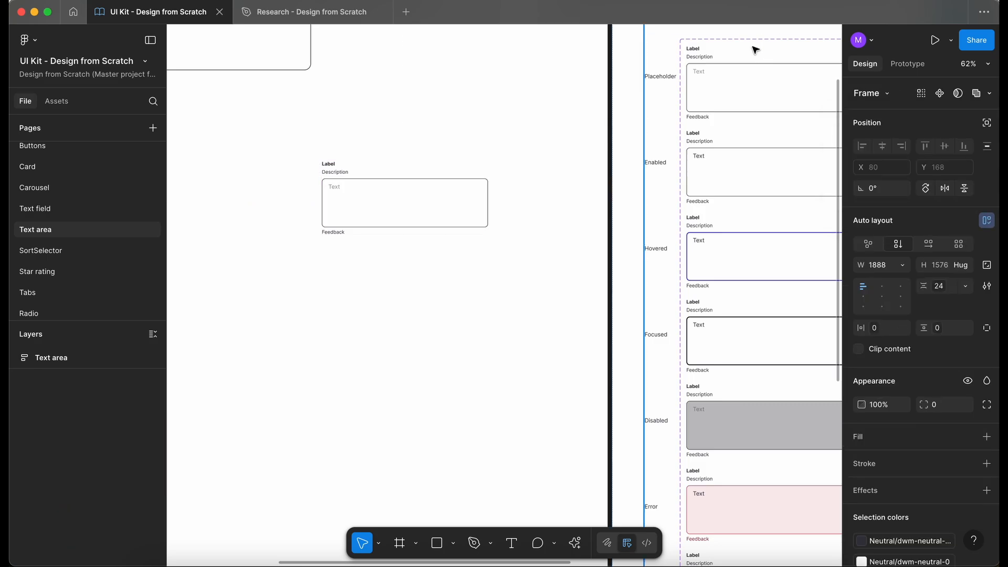
scroll(753, 50, right, 4)
click(609, 55)
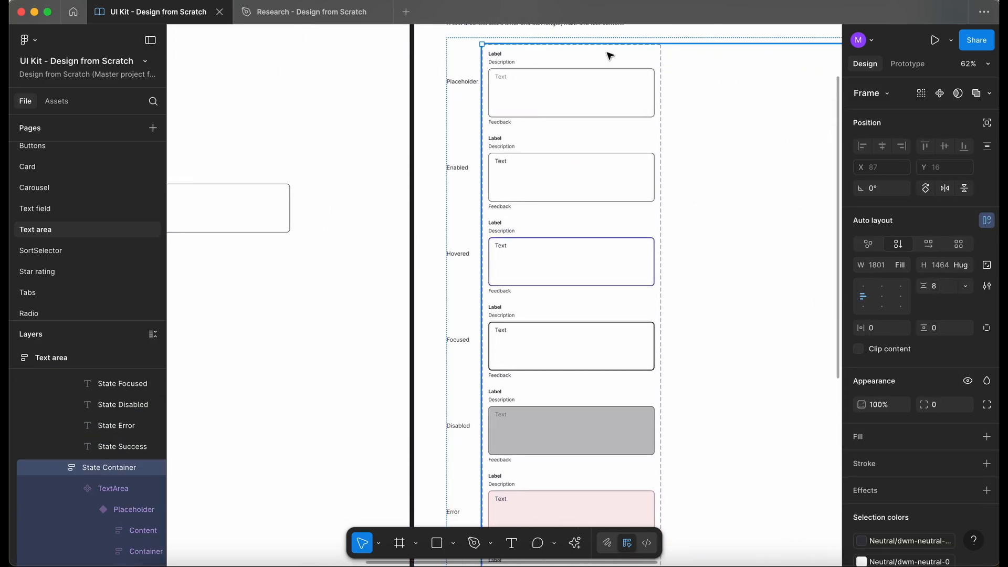
double_click(609, 55)
click(968, 136)
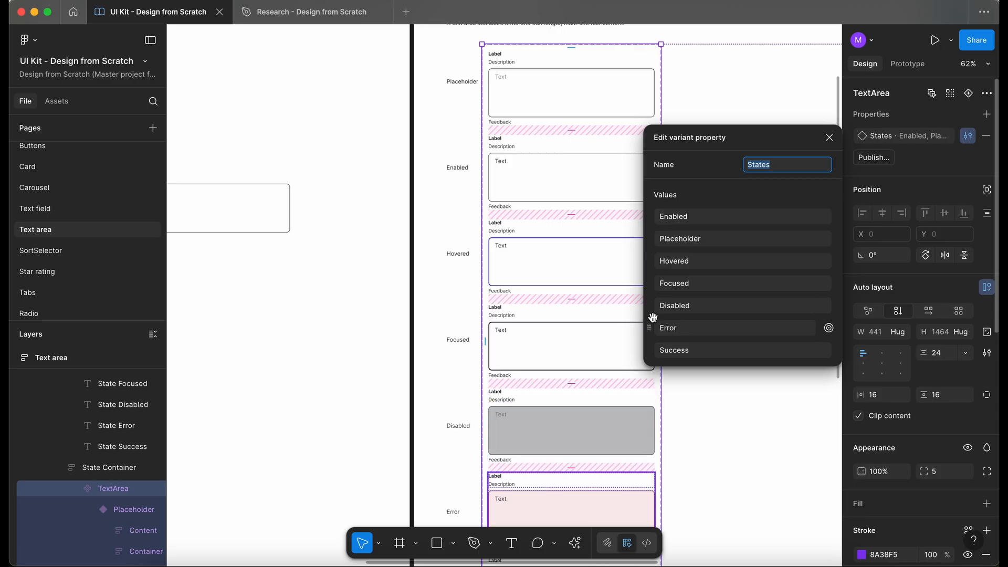
scroll(563, 193, down, 5)
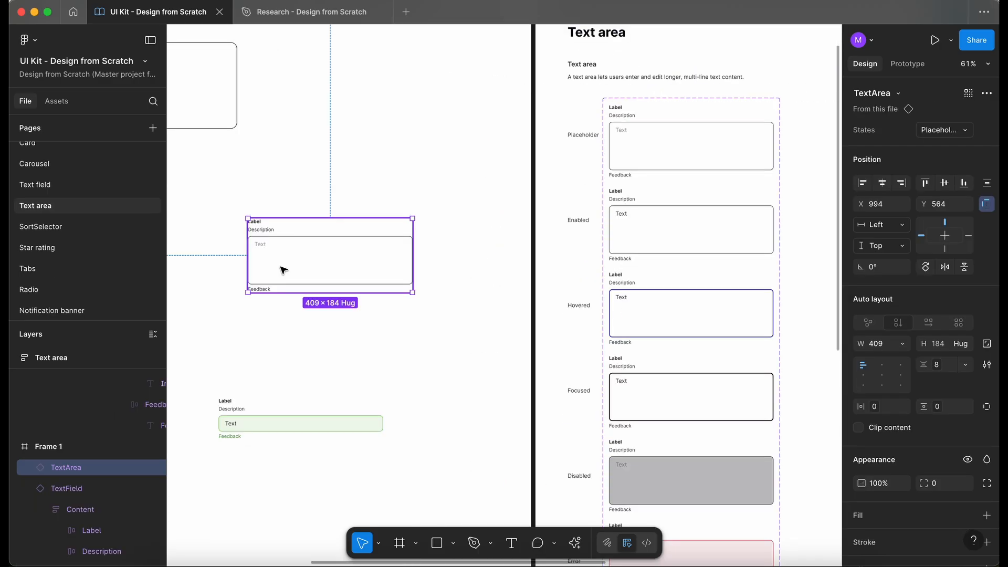
click(954, 131)
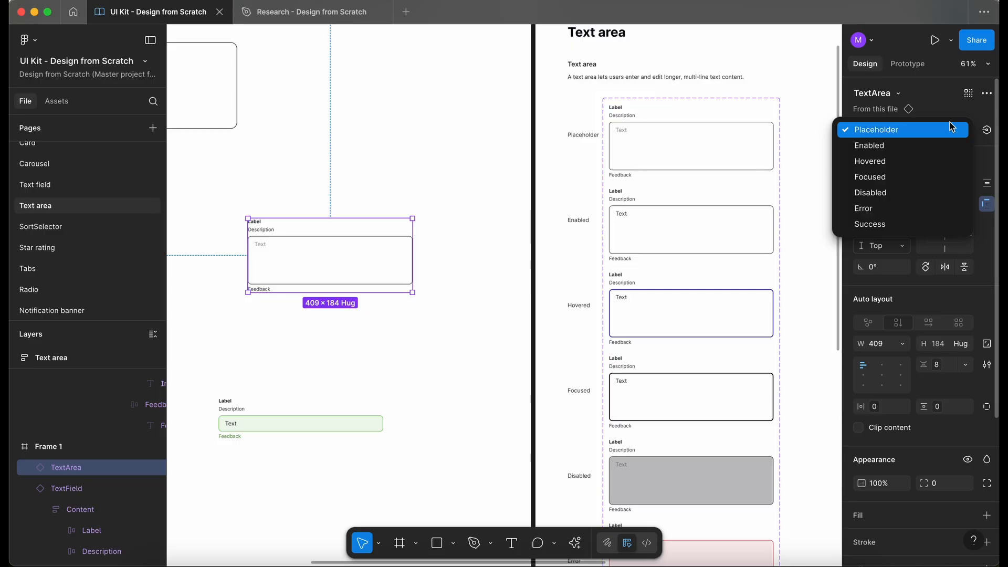
click(471, 303)
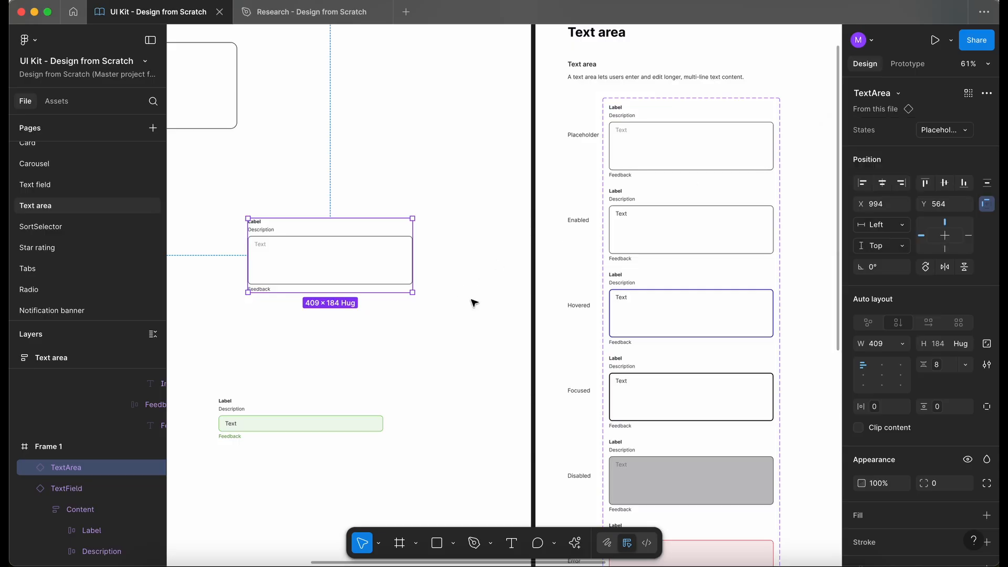
Step: Check the reference TextField's properties, and select the description row in all TextArea variants for multi-editing
scroll(472, 301, right, 2)
scroll(473, 302, down, 1)
click(300, 413)
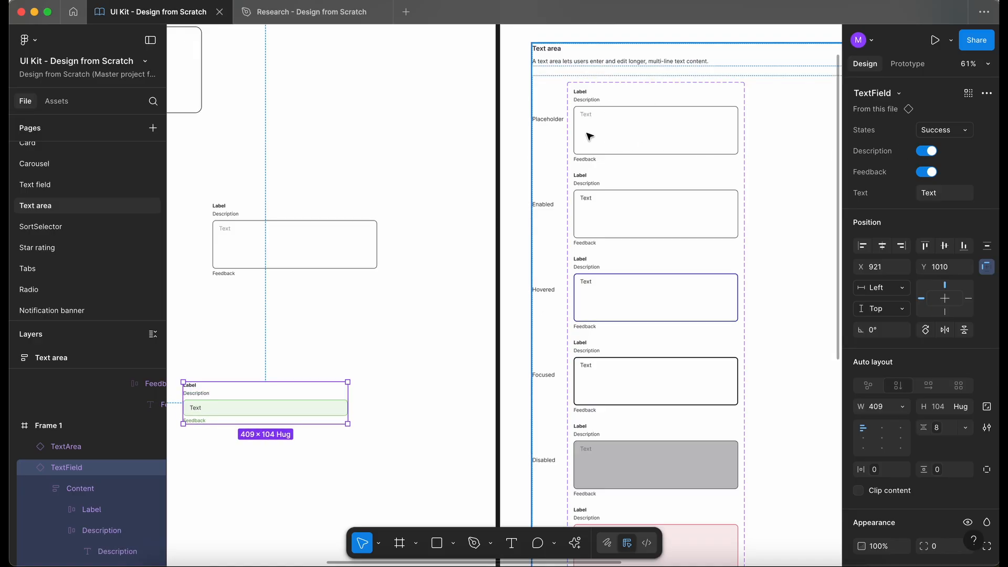
click(588, 100)
click(588, 100)
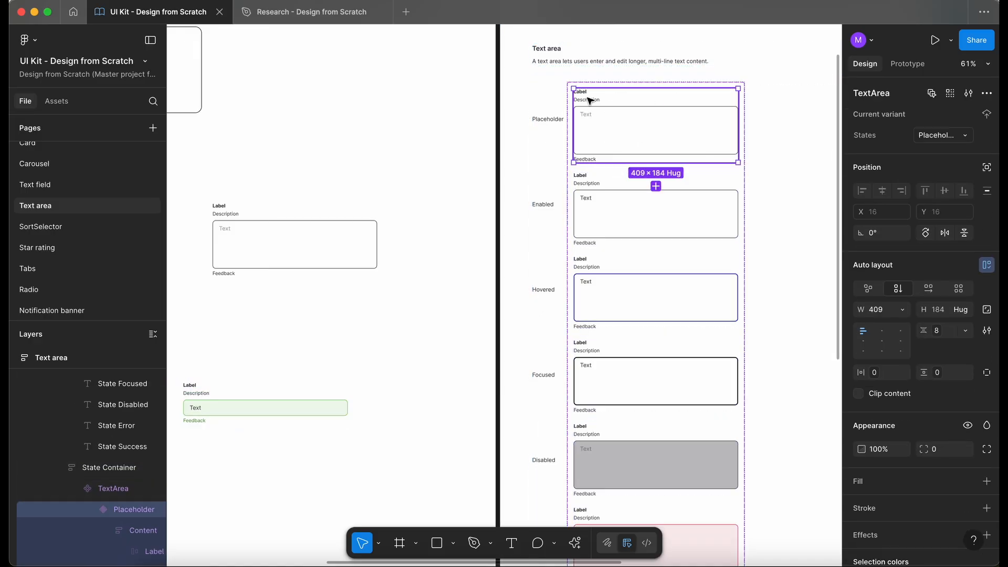
click(597, 103)
click(597, 104)
scroll(735, 102, right, 2)
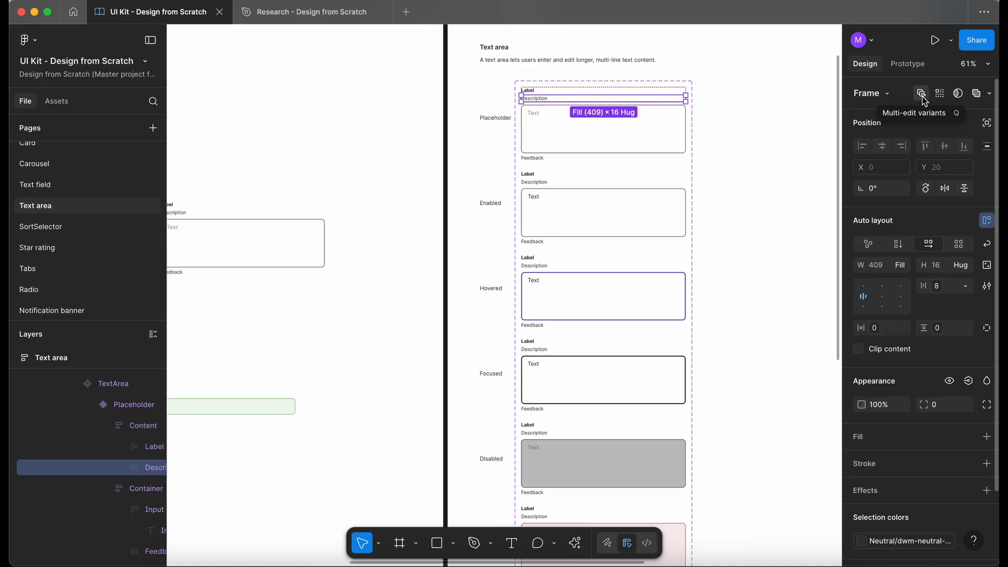
click(922, 96)
scroll(737, 139, down, 3)
scroll(739, 138, right, 1)
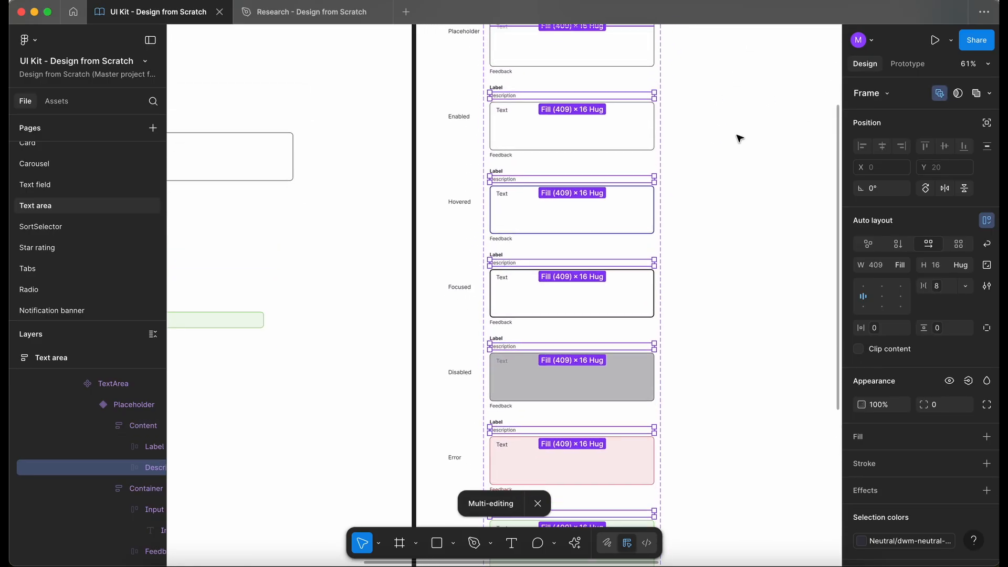
scroll(738, 140, up, 2)
scroll(738, 139, left, 1)
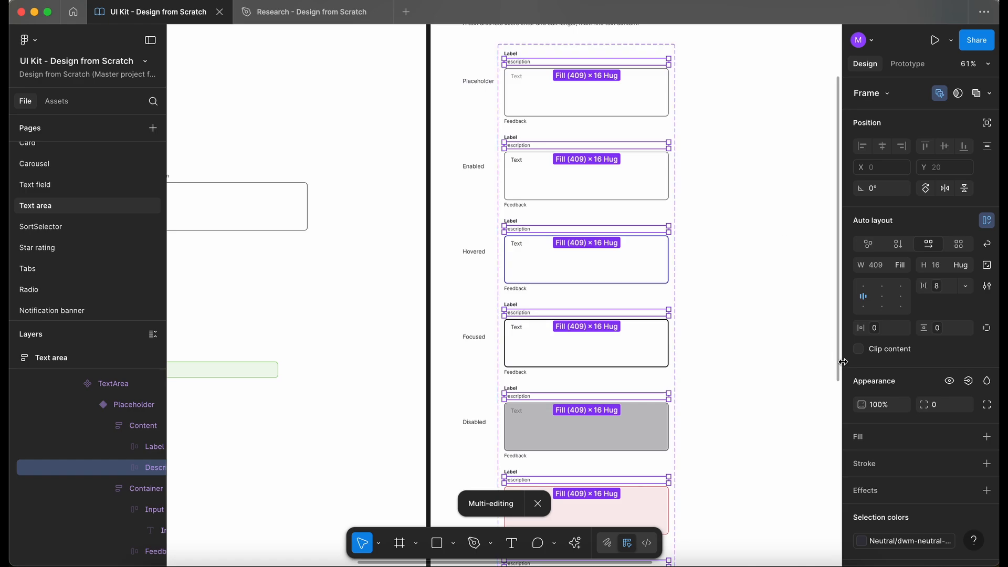
Step: Create a component property named Description with value True and bind it to the visibility of the selected description rows
click(970, 381)
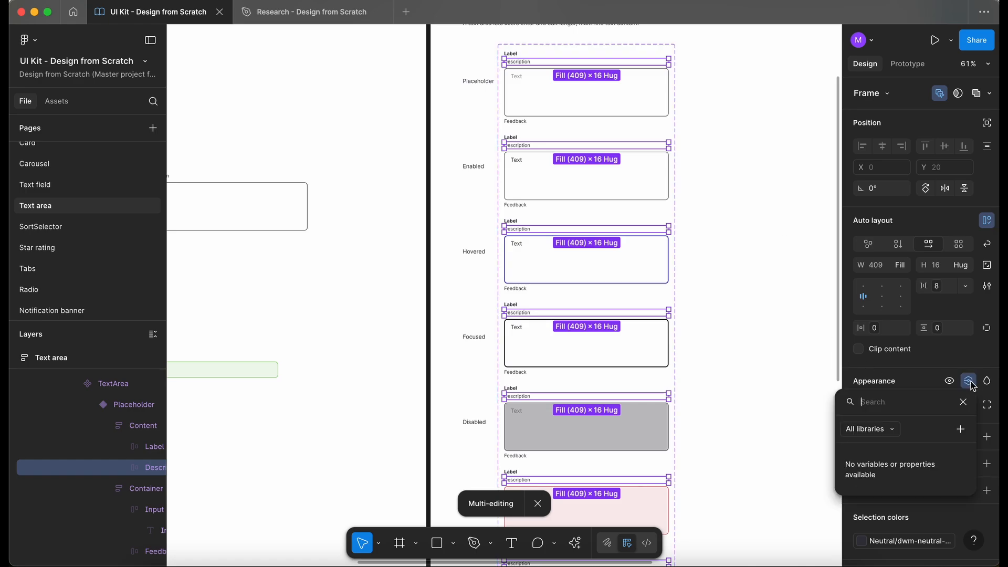
click(963, 434)
click(773, 462)
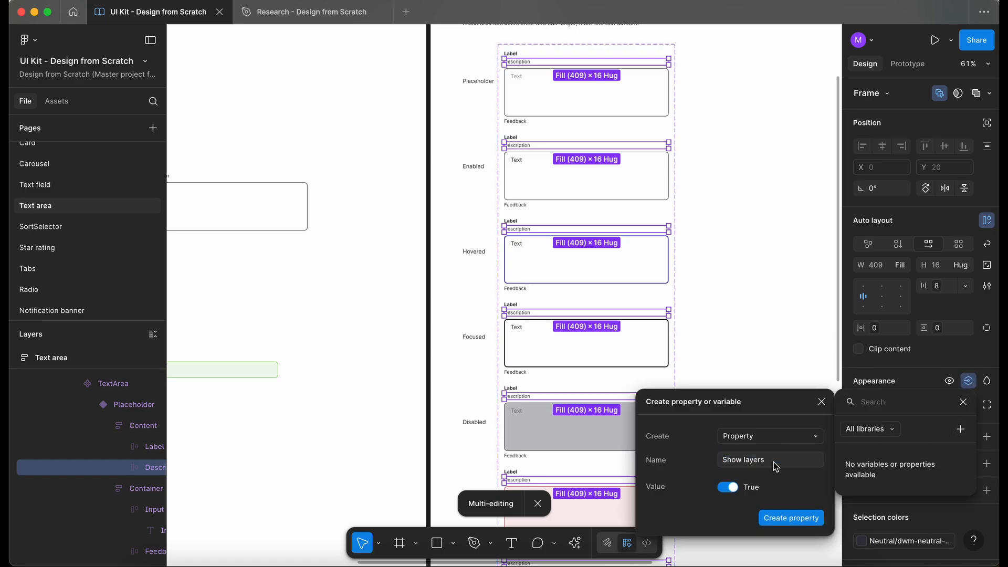
key(ctrl+a)
text(Desc)
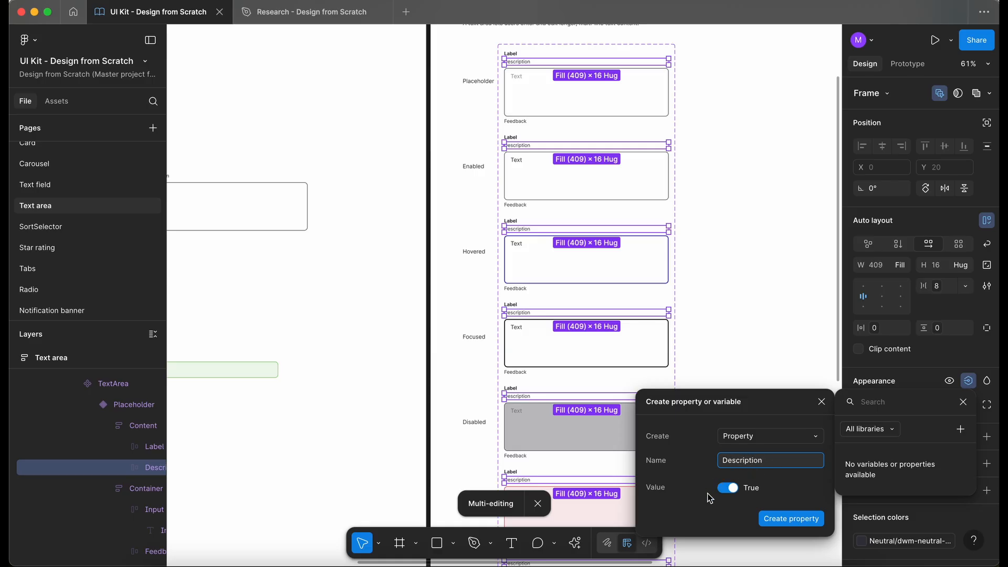
click(787, 518)
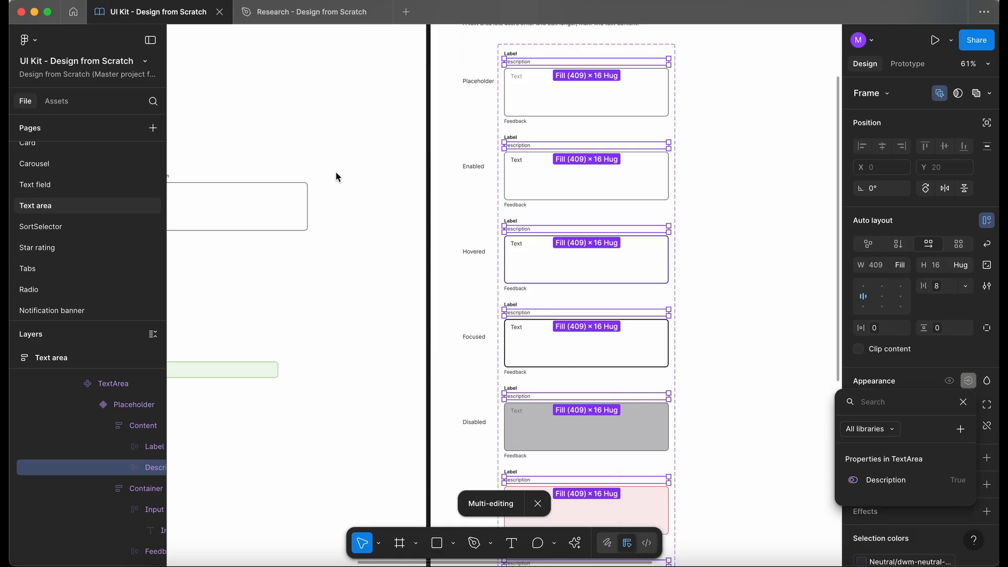
Step: Test the Description property on the TextArea instance in Frame 1 by switching it off and on
scroll(336, 176, left, 5)
click(330, 129)
click(329, 143)
scroll(329, 143, left, 3)
click(927, 152)
click(926, 153)
click(927, 152)
click(927, 152)
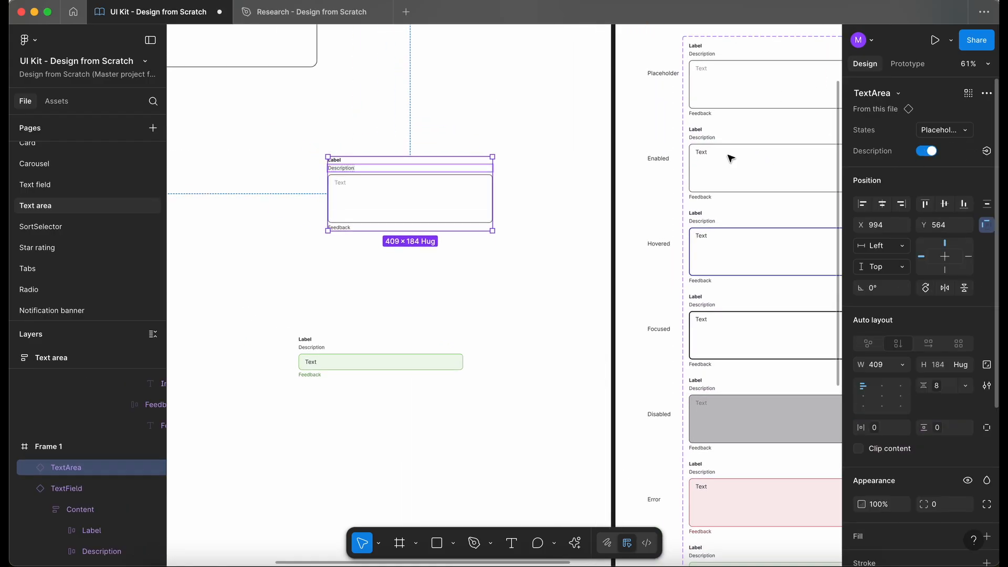
Step: Check how the Feedback property works on the reference TextField by switching it off and on
click(422, 367)
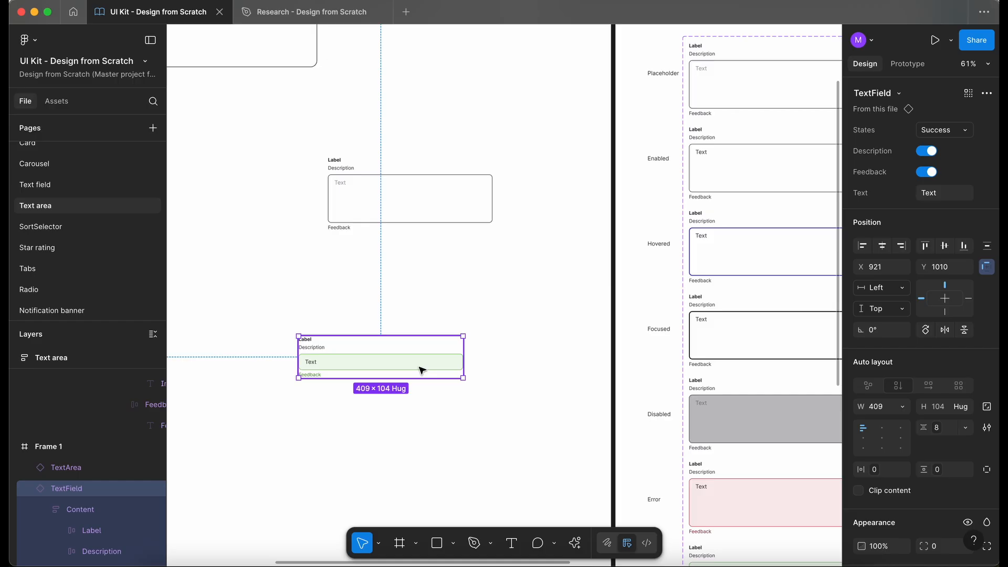
click(927, 174)
click(927, 174)
scroll(556, 208, left, 4)
scroll(555, 207, up, 2)
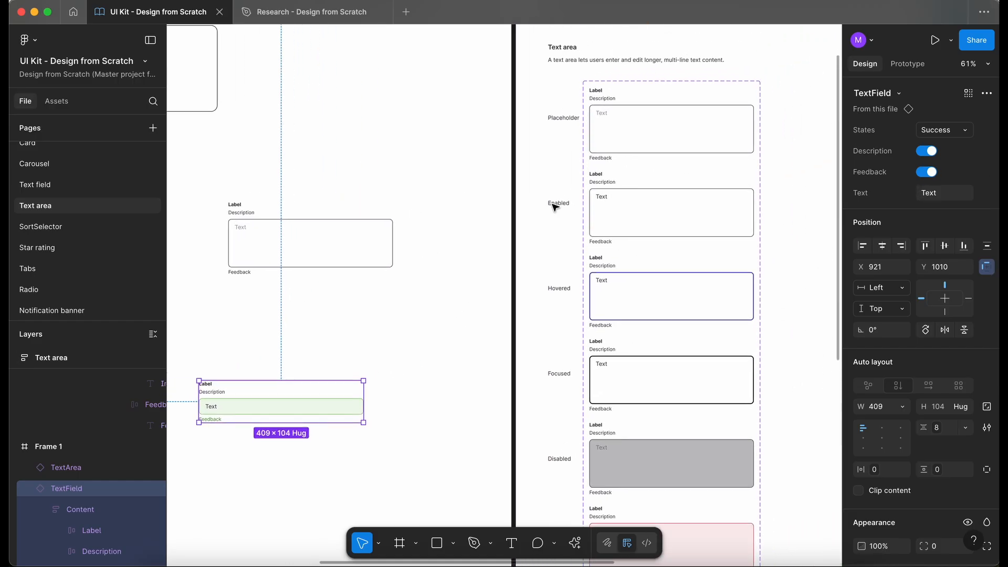
Step: Select the feedback row of the Placeholder variant and extend the selection to the matching rows in all TextArea variants for multi-editing
click(671, 123)
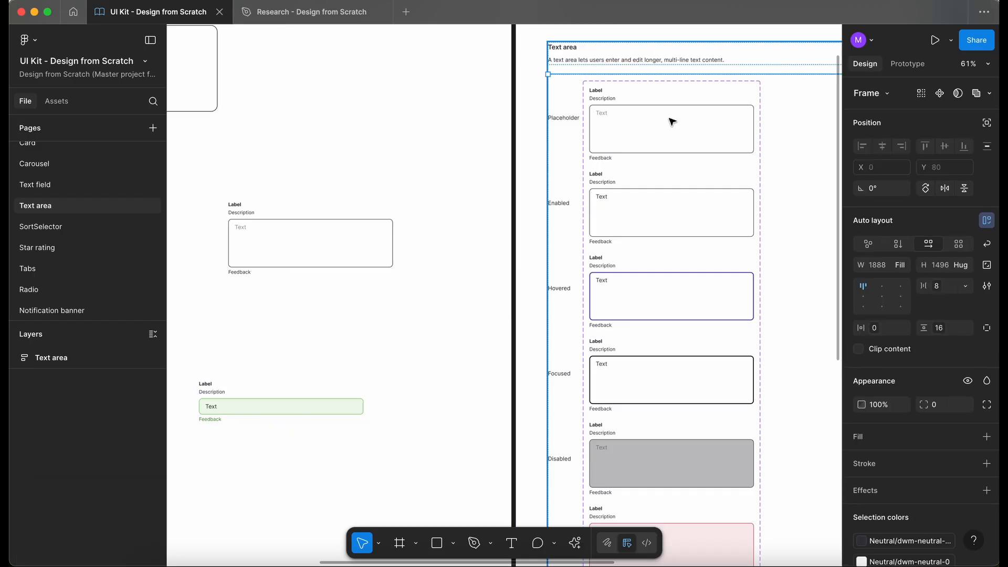
click(672, 123)
click(672, 122)
scroll(630, 141, right, 2)
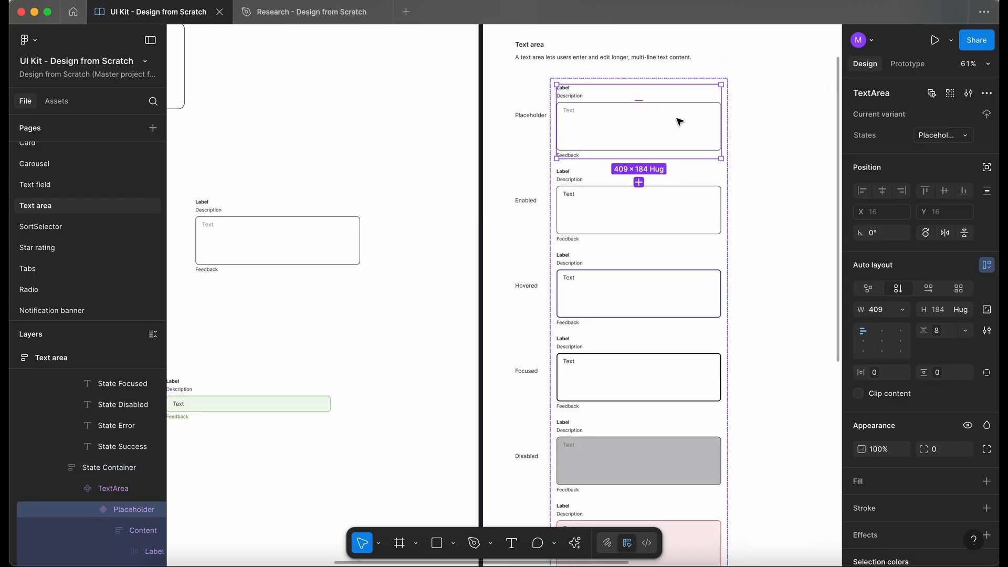
scroll(580, 154, up, 5)
click(572, 157)
click(572, 157)
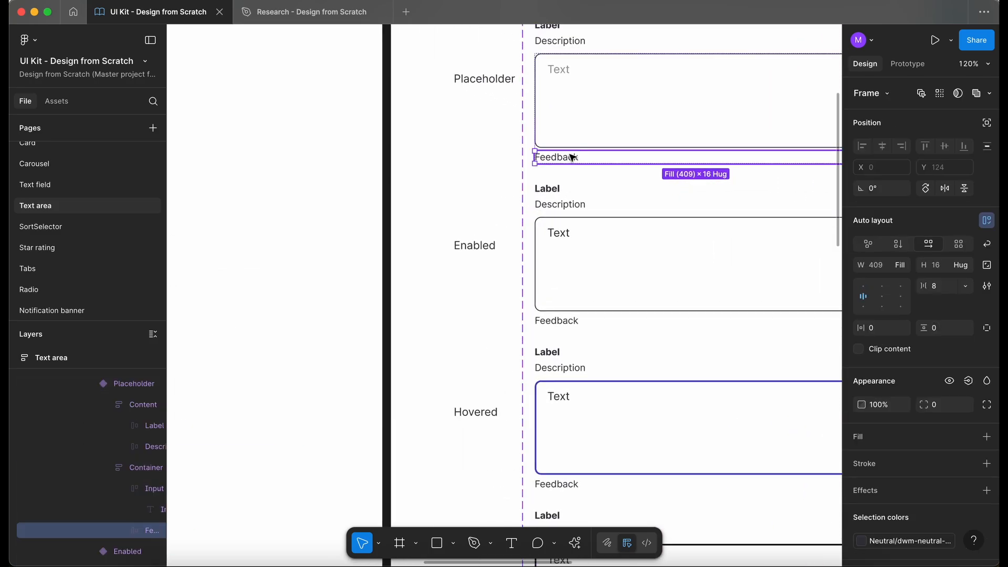
scroll(571, 158, down, 3)
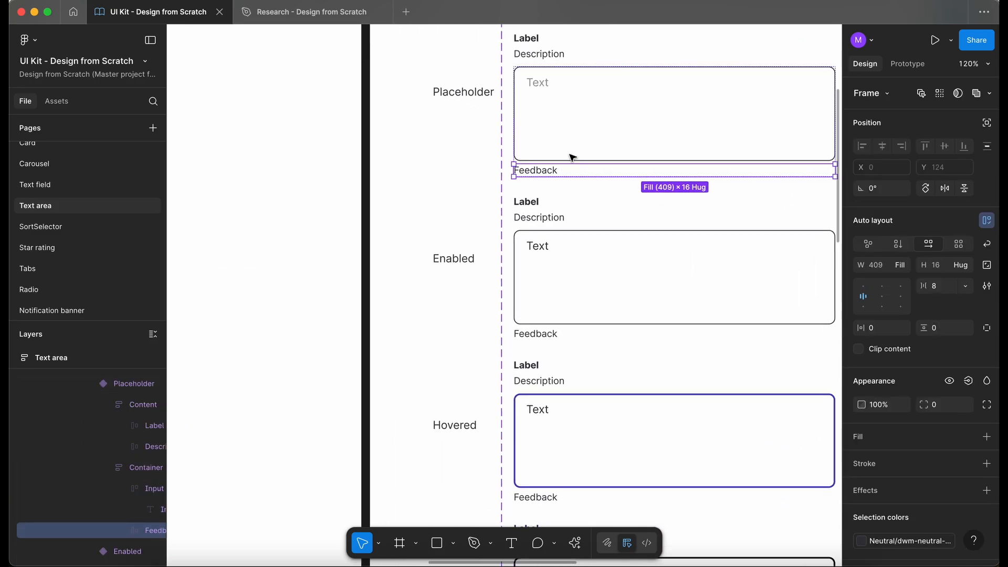
click(924, 93)
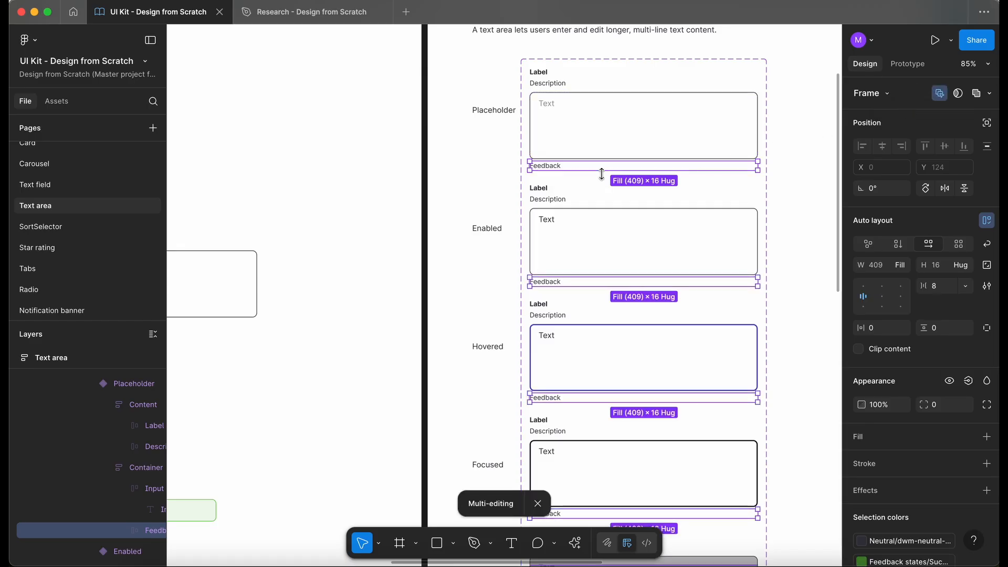
scroll(603, 177, down, 3)
scroll(604, 177, down, 3)
scroll(603, 177, up, 5)
scroll(604, 177, left, 3)
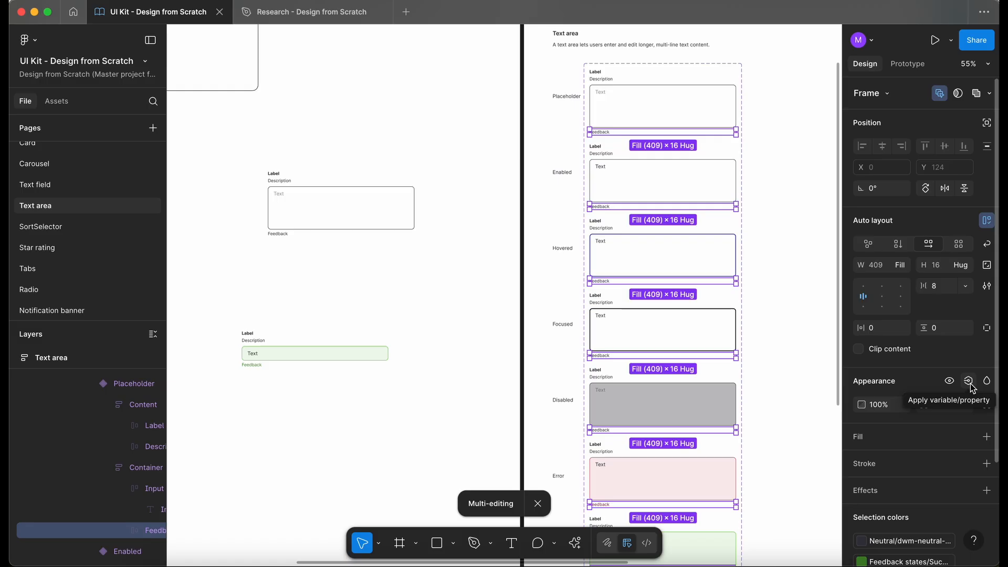
Step: Create a component property named Feedback with value True and bind it to the visibility of the selected feedback rows
click(969, 382)
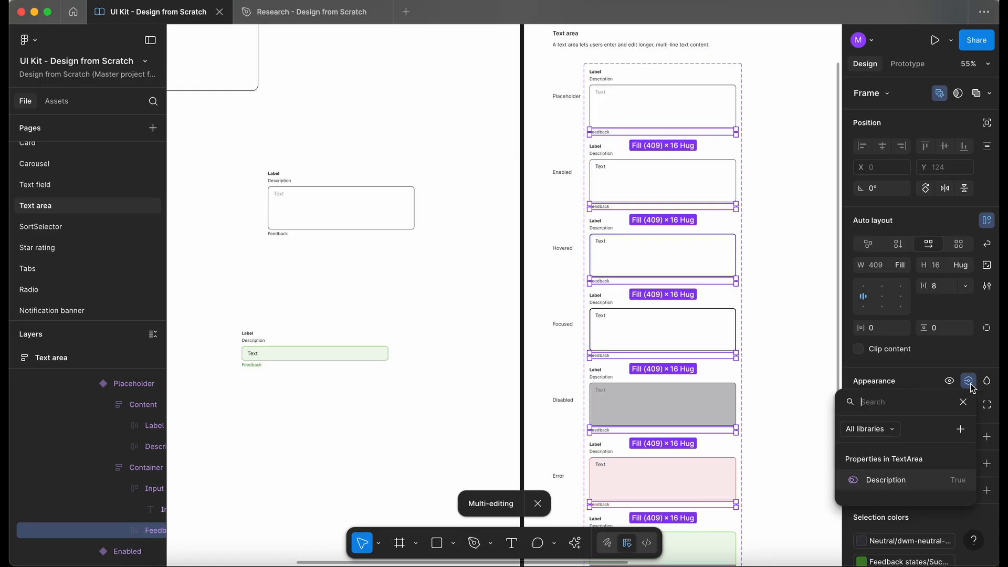
click(960, 429)
text(Feedback)
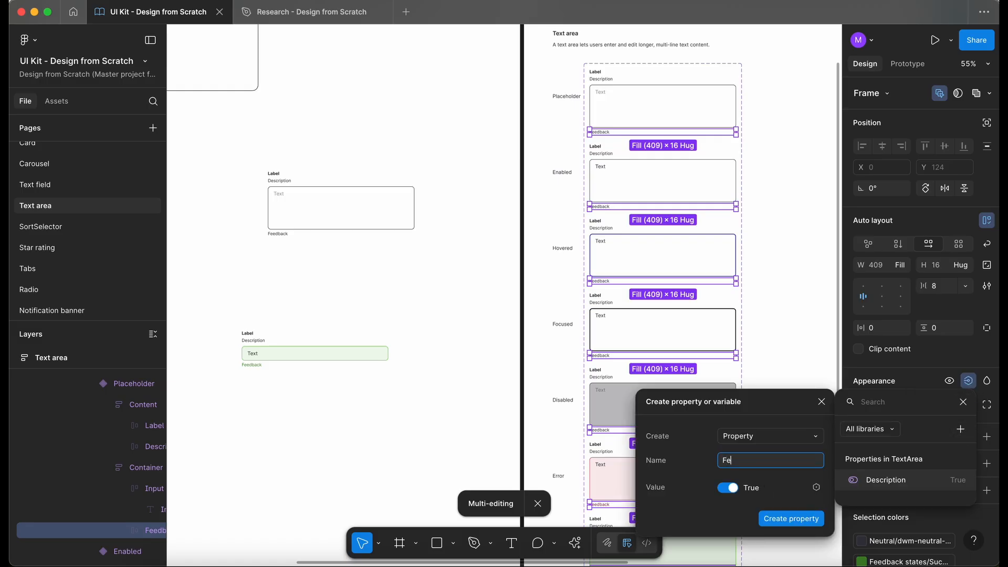
click(812, 520)
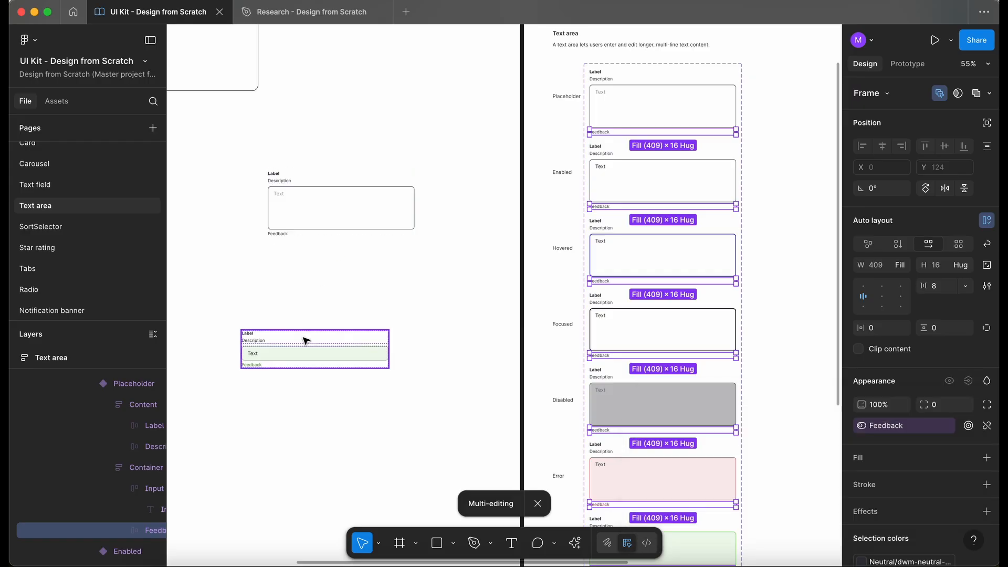
Step: Move the reference TextField below the TextArea instance in Frame 1, to about X 994, Y 845
drag(318, 346, 342, 287)
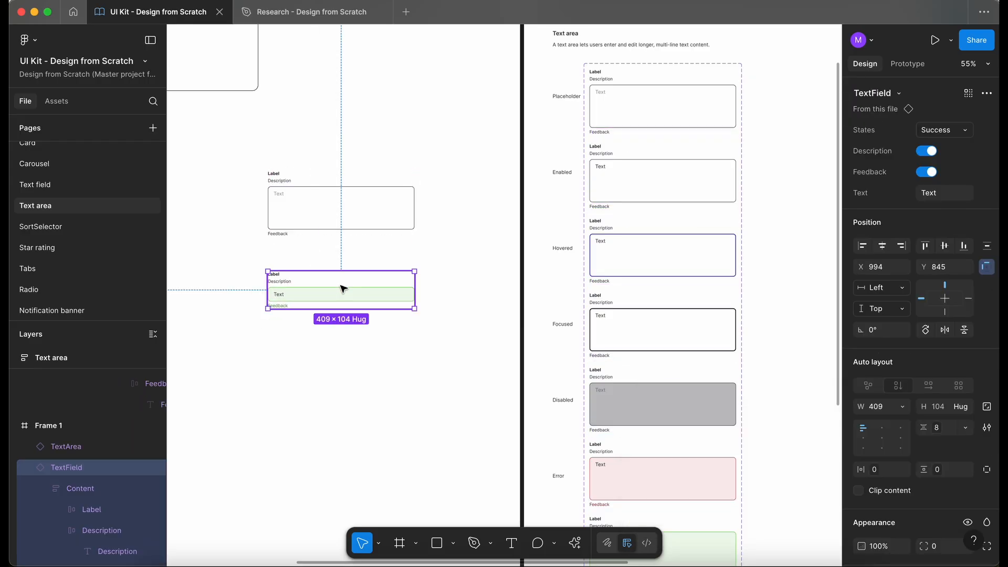
Step: Check the Feedback property on the reference TextField and on the TextArea instance by switching each off and on
scroll(343, 287, left, 2)
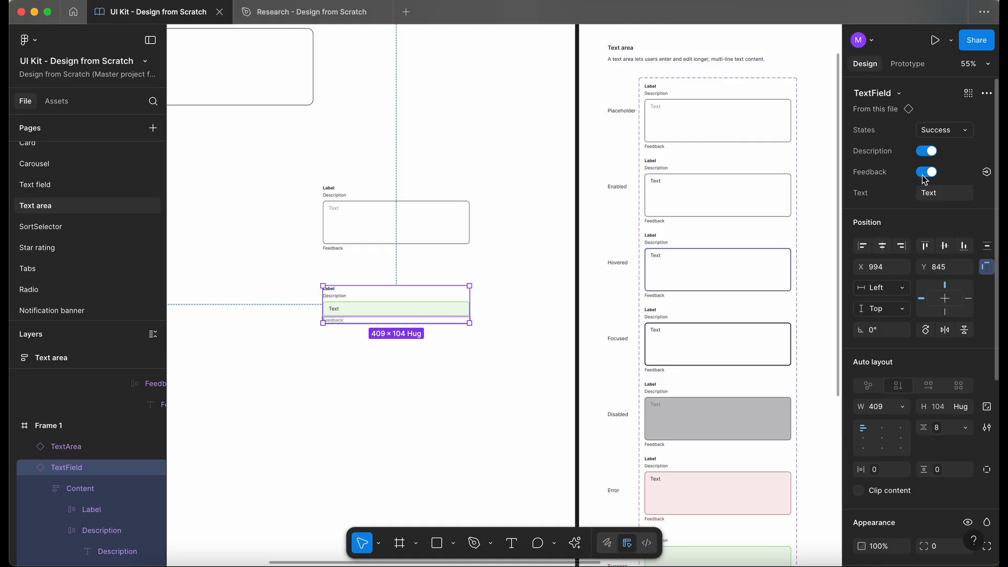
click(927, 173)
click(926, 172)
click(398, 212)
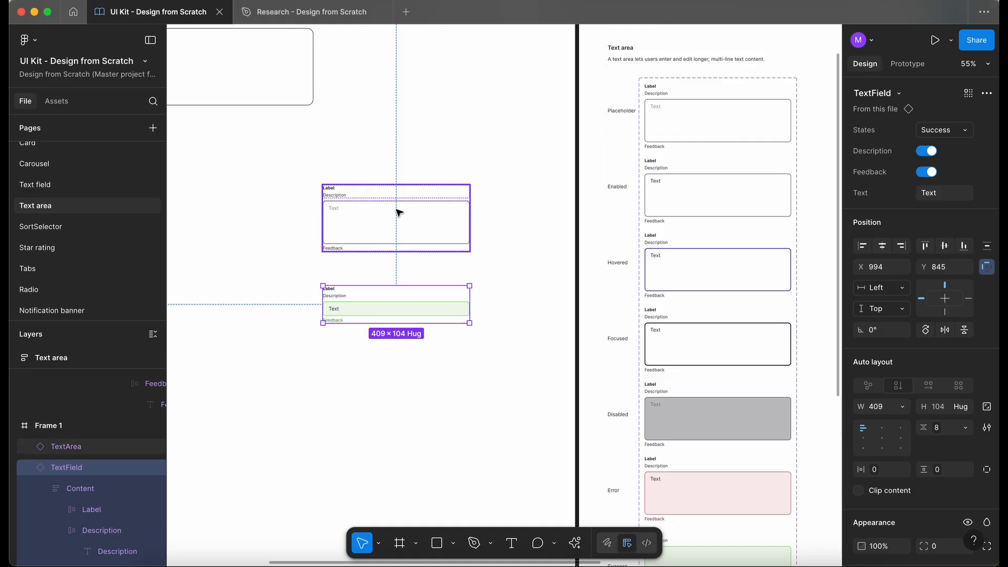
click(929, 173)
click(929, 174)
click(928, 172)
click(928, 172)
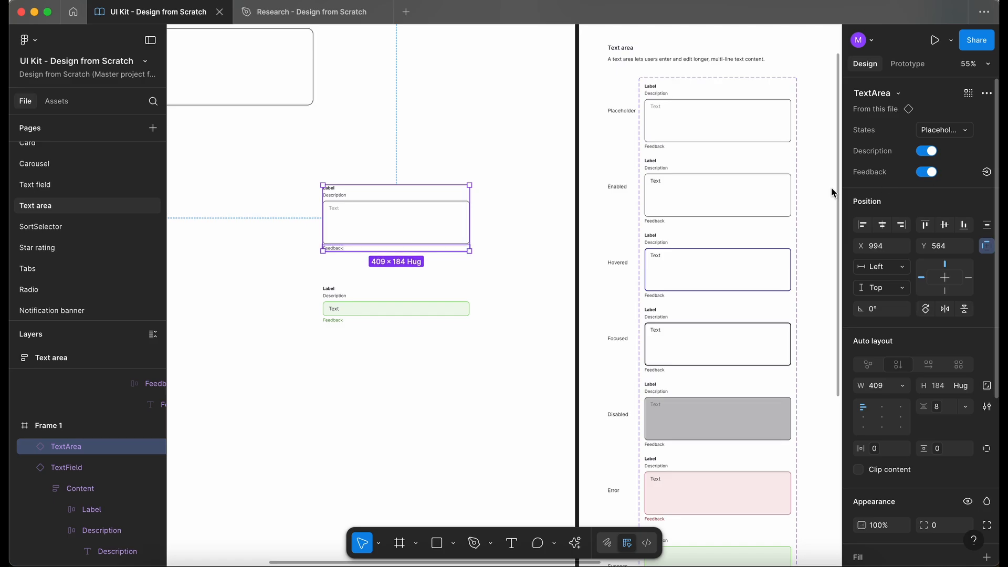
Step: Set the TextArea instance's state to Focused and test its Description and Feedback properties by switching each off and on
click(956, 130)
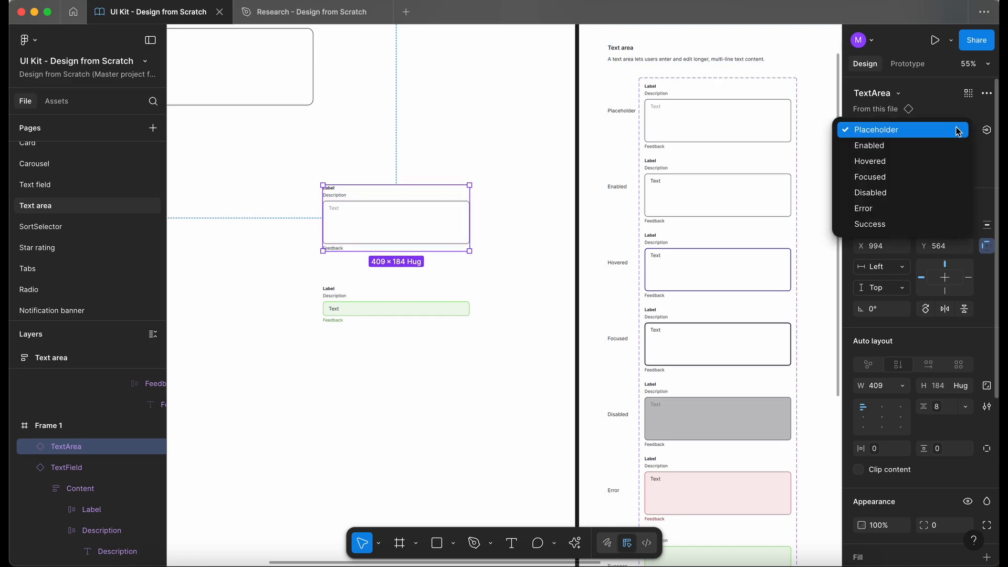
click(905, 177)
scroll(387, 228, up, 5)
scroll(387, 228, up, 1)
click(927, 152)
click(926, 152)
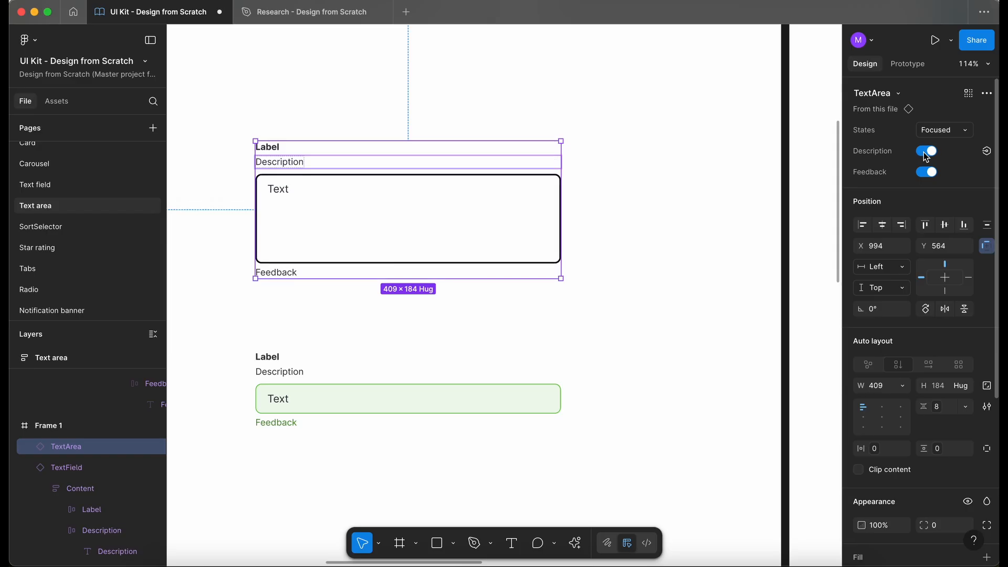
click(928, 173)
click(929, 176)
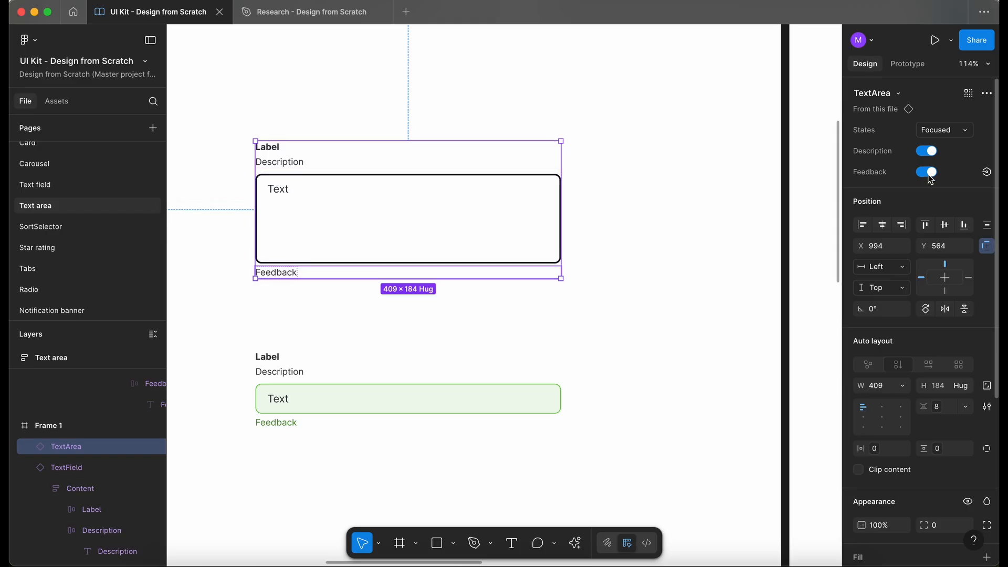
click(641, 201)
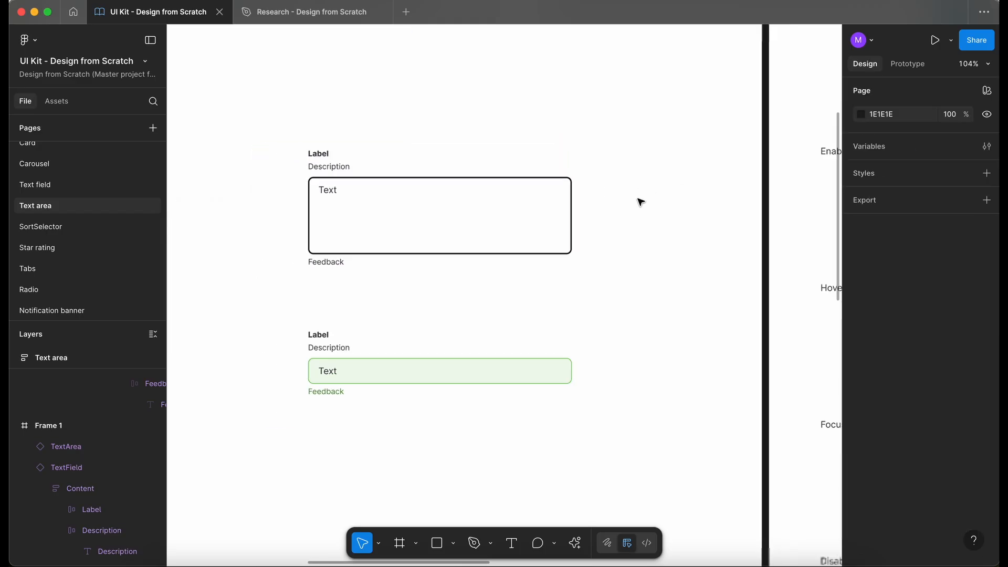
Step: Select the input text layer of the Placeholder variant and extend the selection to the matching layers in all TextArea variants
scroll(641, 202, down, 5)
scroll(382, 306, right, 3)
click(383, 305)
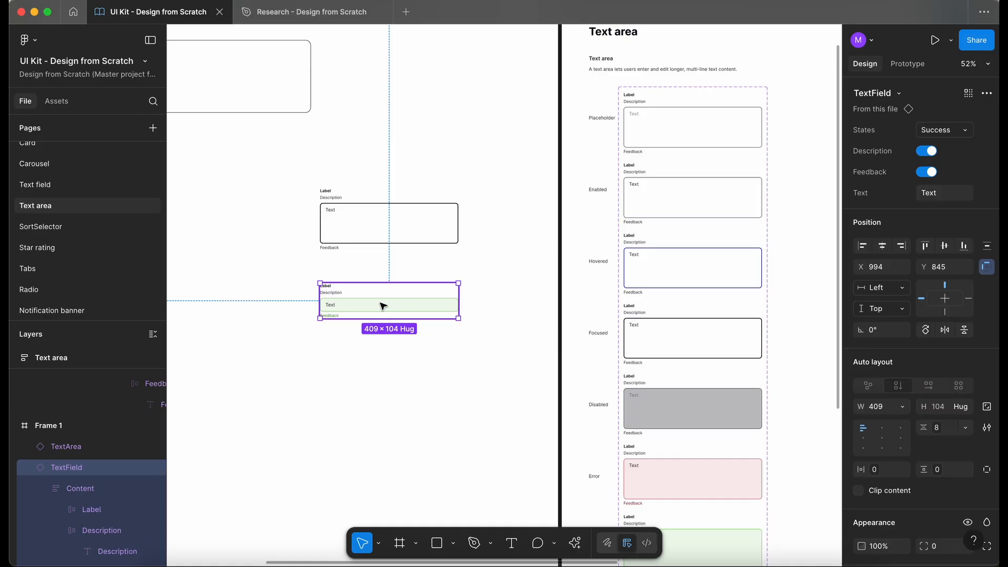
click(663, 118)
click(638, 112)
double_click(636, 113)
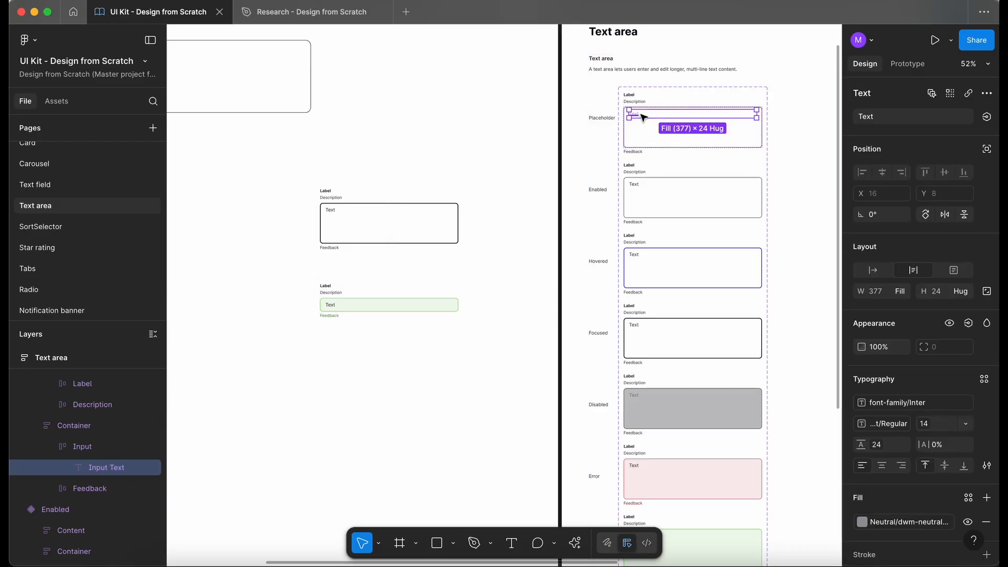
click(932, 96)
scroll(776, 151, down, 3)
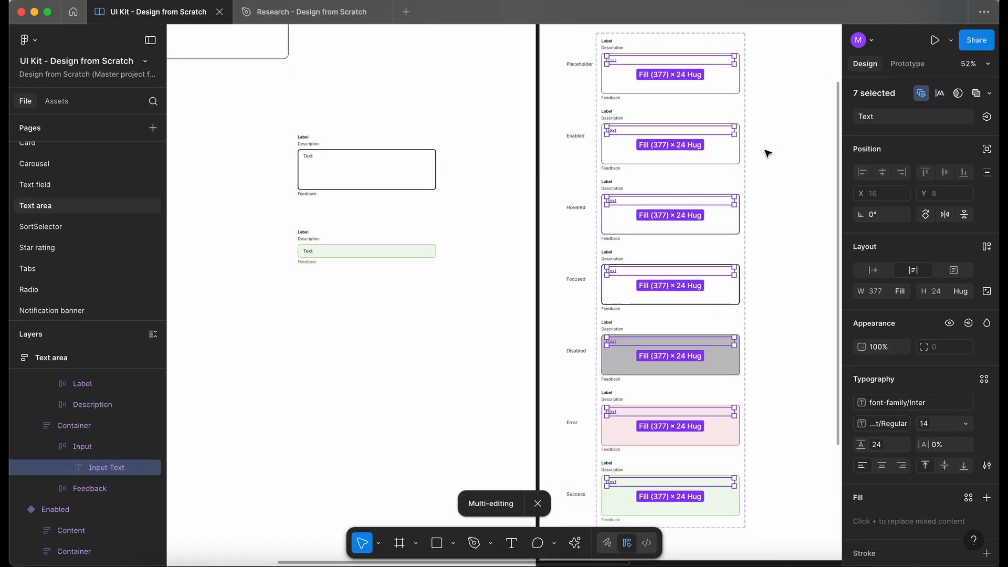
scroll(767, 153, up, 4)
scroll(768, 153, left, 1)
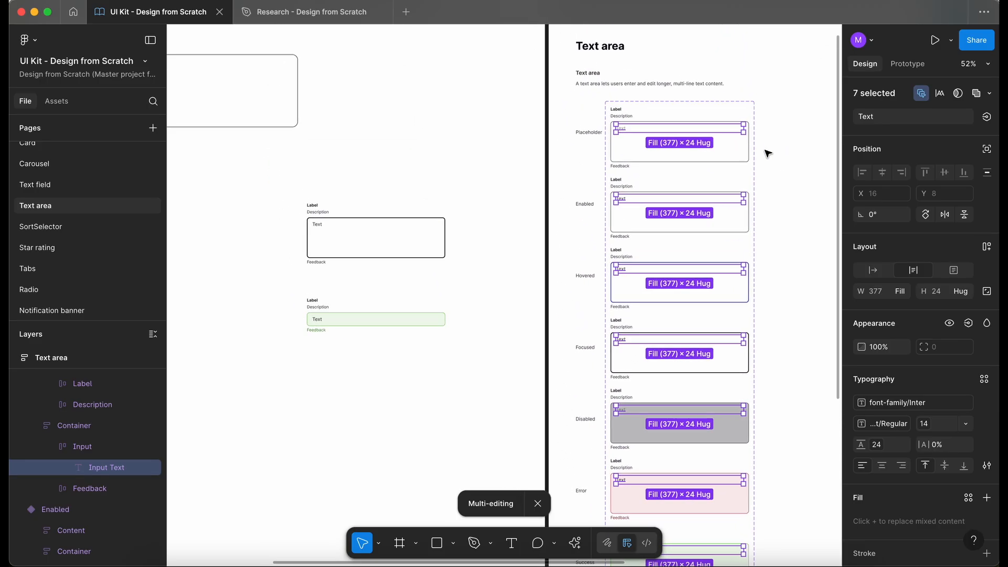
Step: Create a component property named Text with value Text and bind it to the content of the selected text layers
click(987, 119)
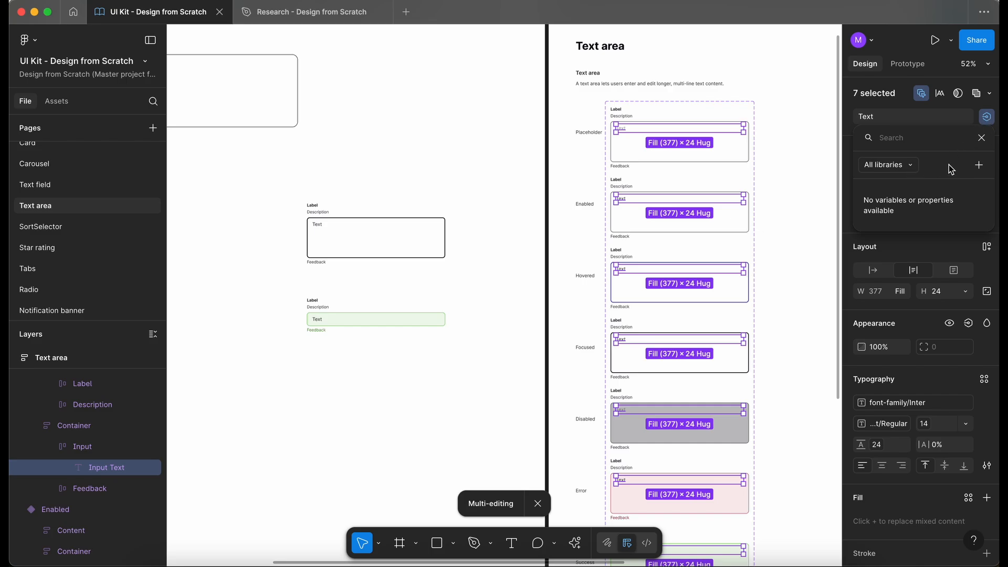
click(980, 165)
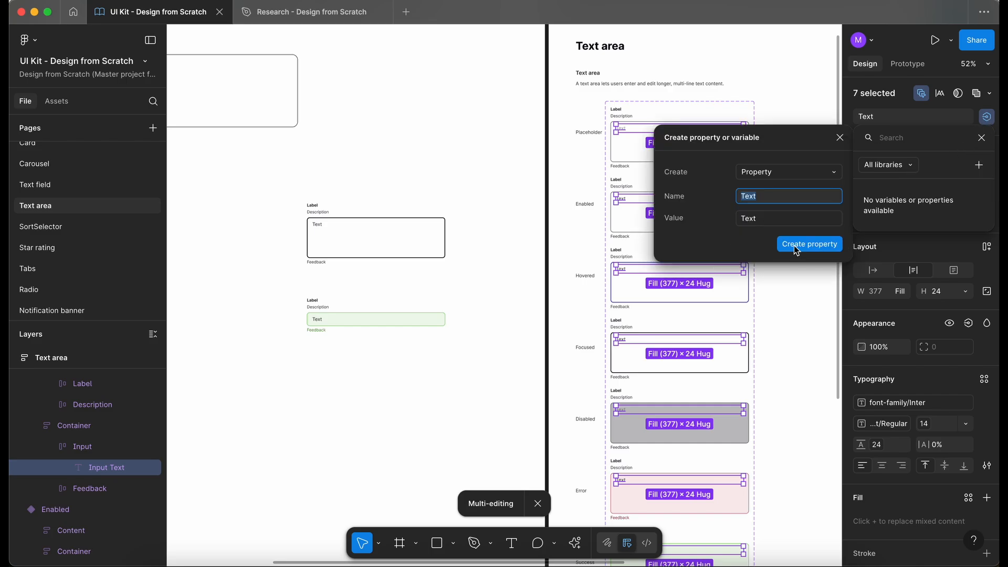
click(812, 243)
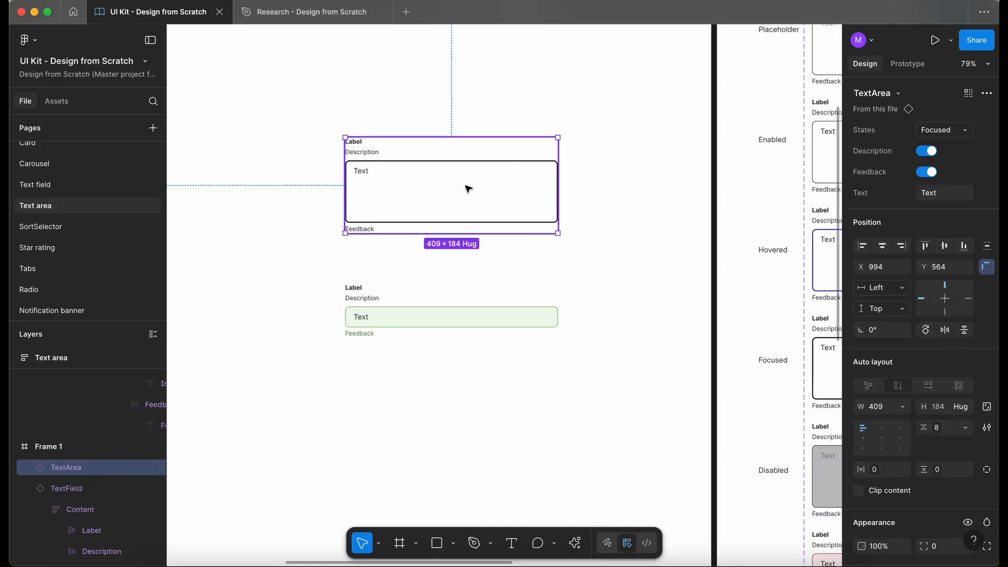
Step: Set the Text property of the TextArea instance in Frame 1 to "Hello there!!"
click(947, 199)
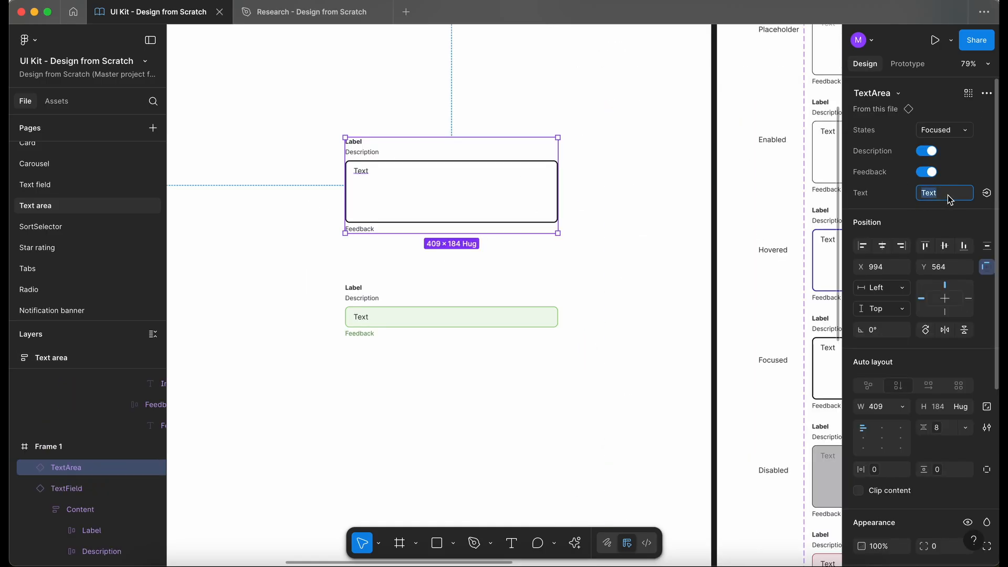
key(BackSpace)
key(Return)
Step: Fill the TextArea instance's input with many repeated copies of "Hello there!!" to test how long text fits
scroll(411, 256, up, 5)
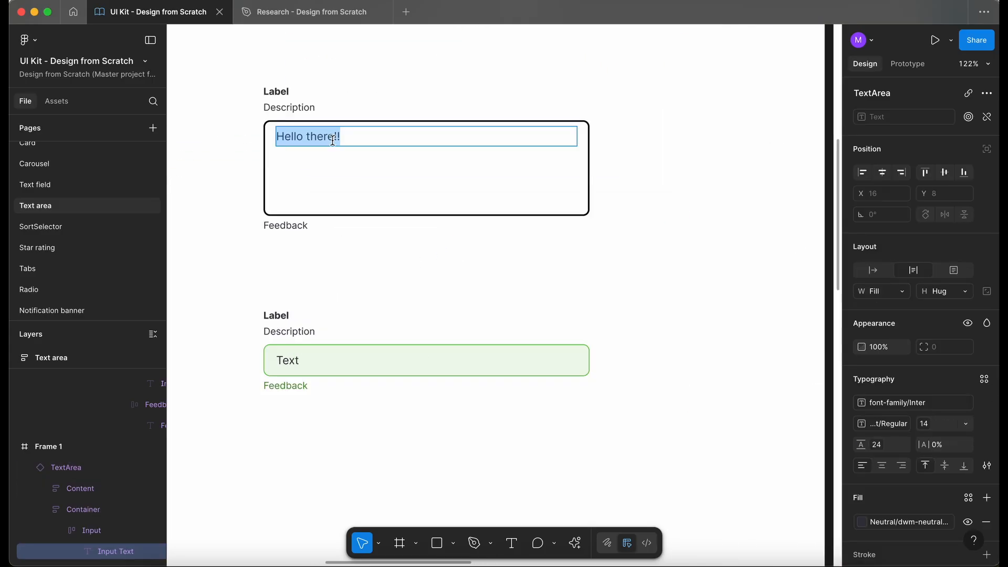
click(343, 138)
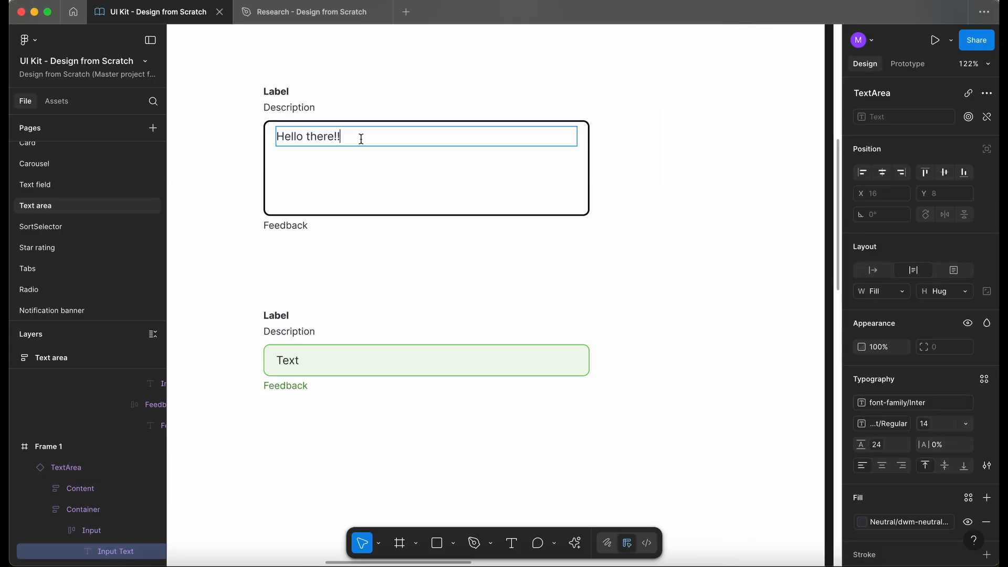
key(super+a)
key(super+v)
key(super+v)
key(super+v)
key(super+v)
key(super+v)
key(super+v)
key(super+v)
key(super+v)
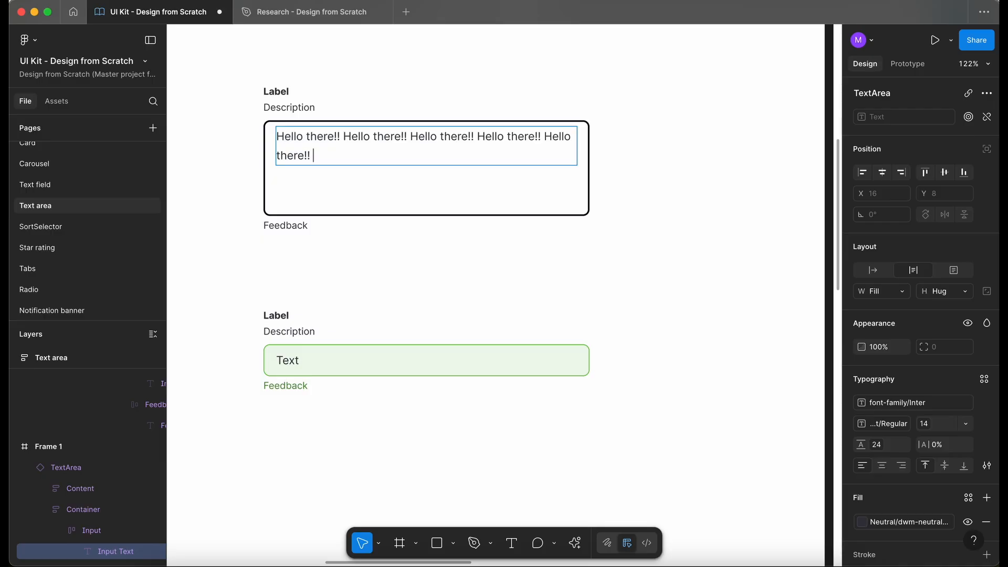
key(super+v)
key(super+v)
key(super+v)
key(super+v)
key(super+v)
key(super+v)
key(super+v)
key(super+v)
key(super+v)
key(super+v)
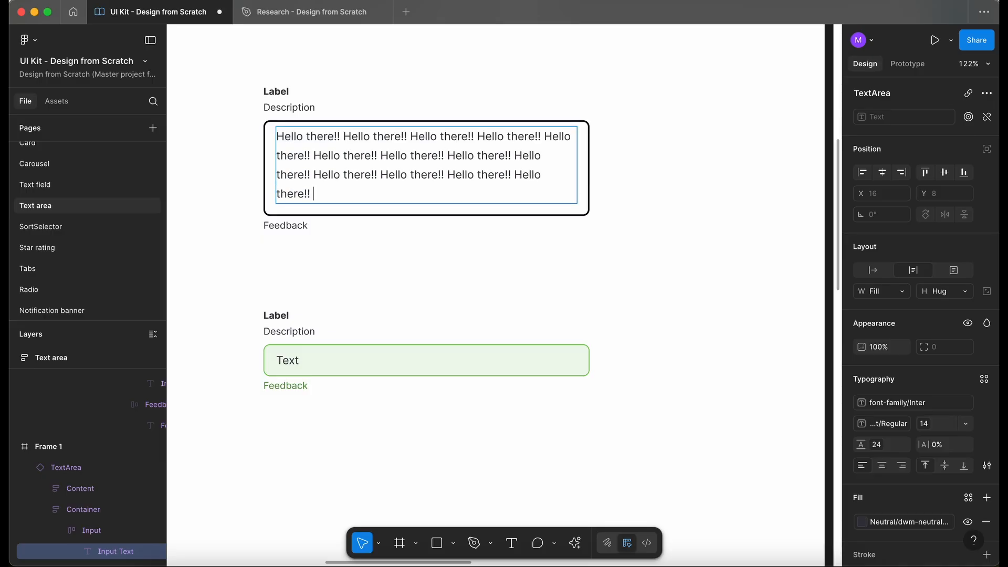
key(super+v)
key(super+v)
key(super+v)
key(super+v)
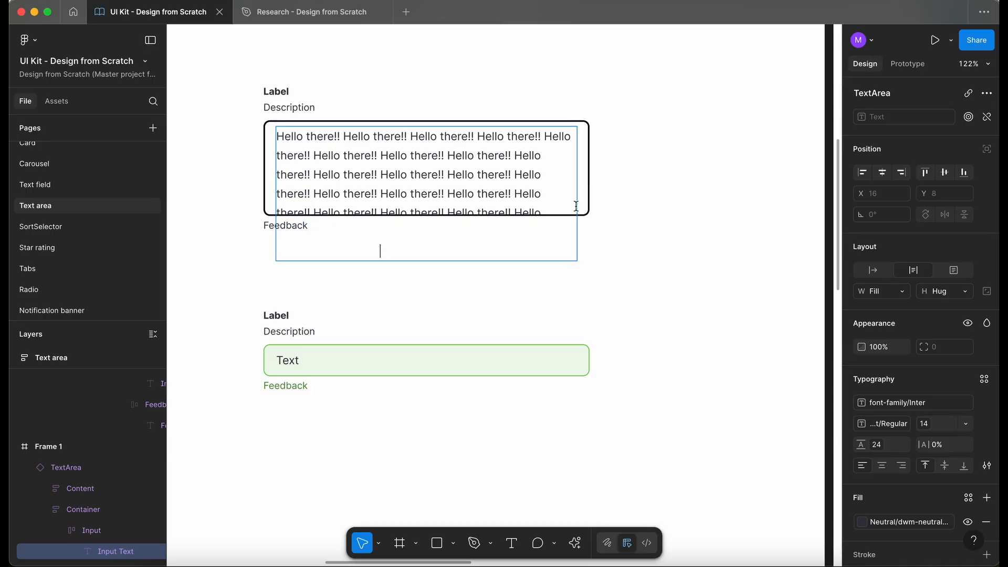
key(Escape)
Step: Move the reference TextField farther down below the TextArea instance, to X 994, Y 981
scroll(655, 227, down, 5)
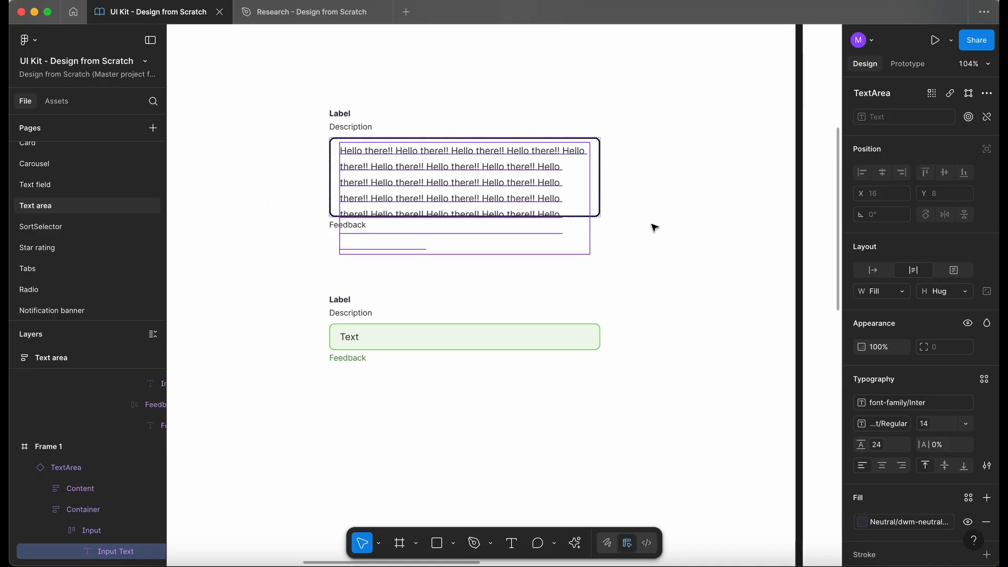
drag(471, 388, 471, 393)
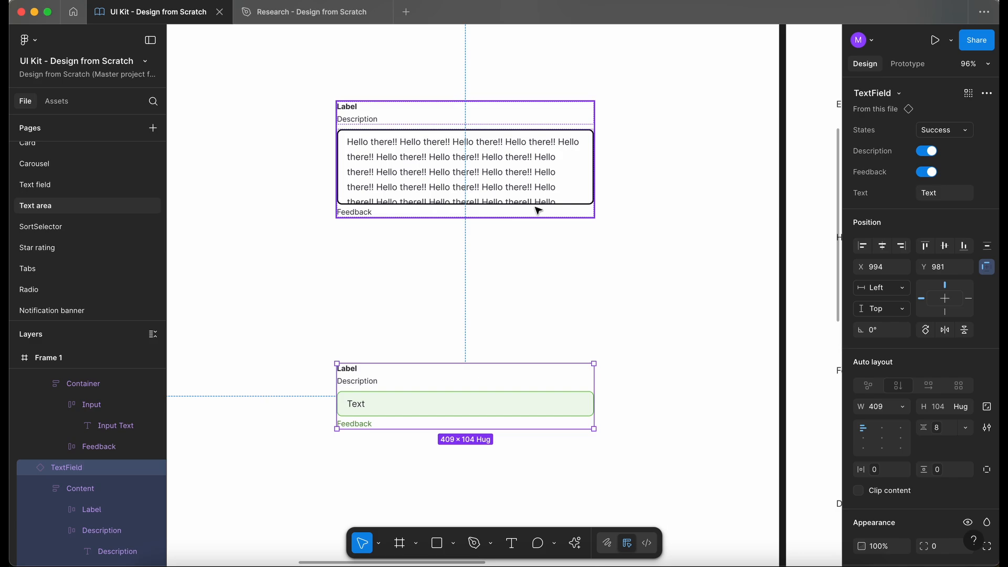
scroll(537, 210, up, 2)
scroll(537, 210, right, 1)
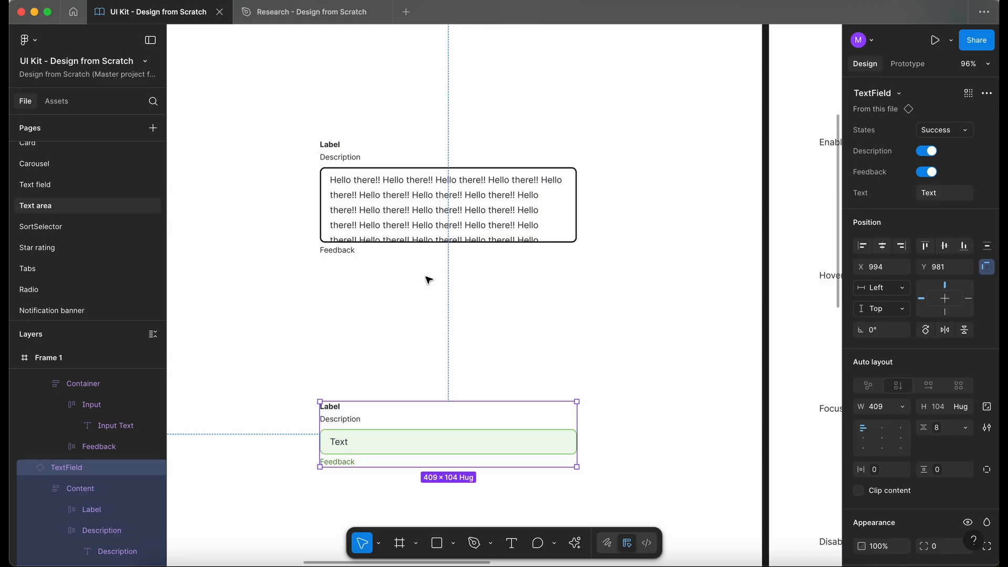
Step: Check the height sizing options of the Placeholder variant's input frame and keep Hug contents
scroll(427, 280, right, 2)
scroll(428, 280, down, 1)
scroll(427, 280, down, 5)
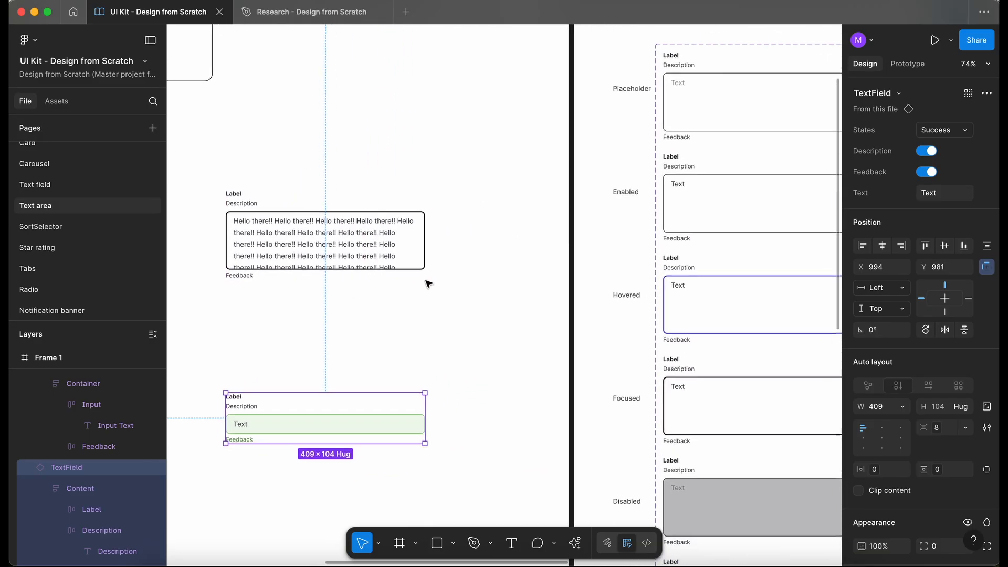
click(696, 81)
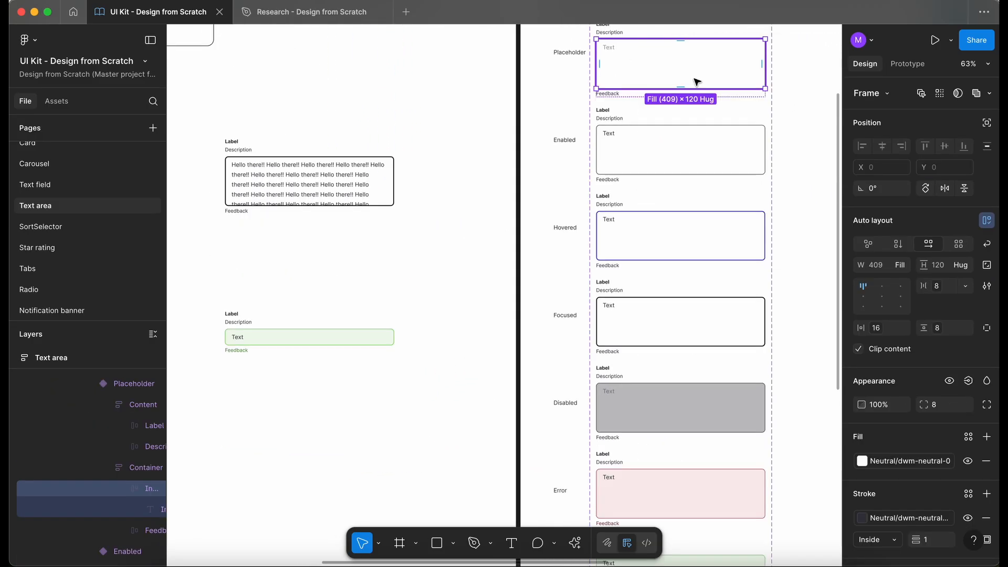
click(967, 267)
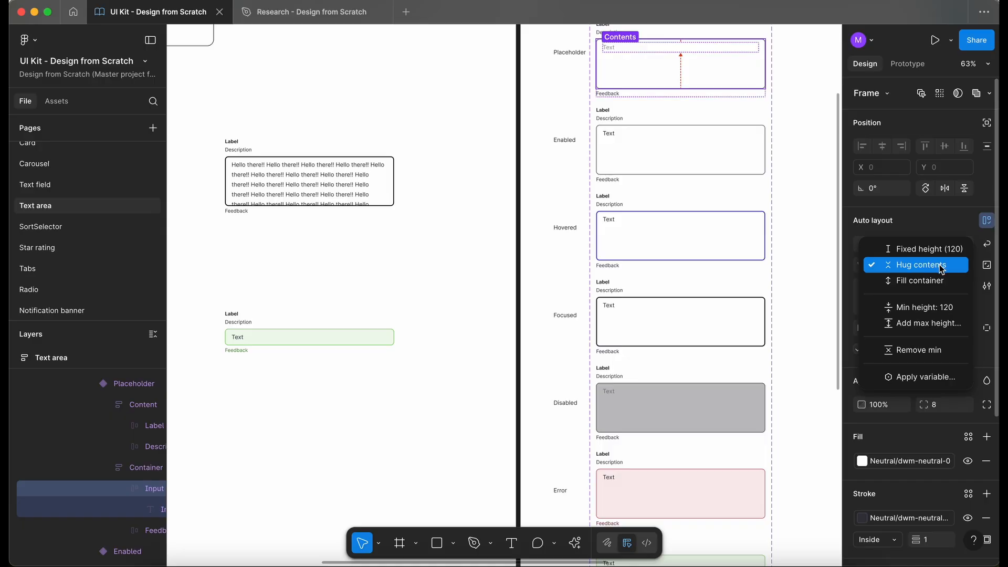
click(941, 266)
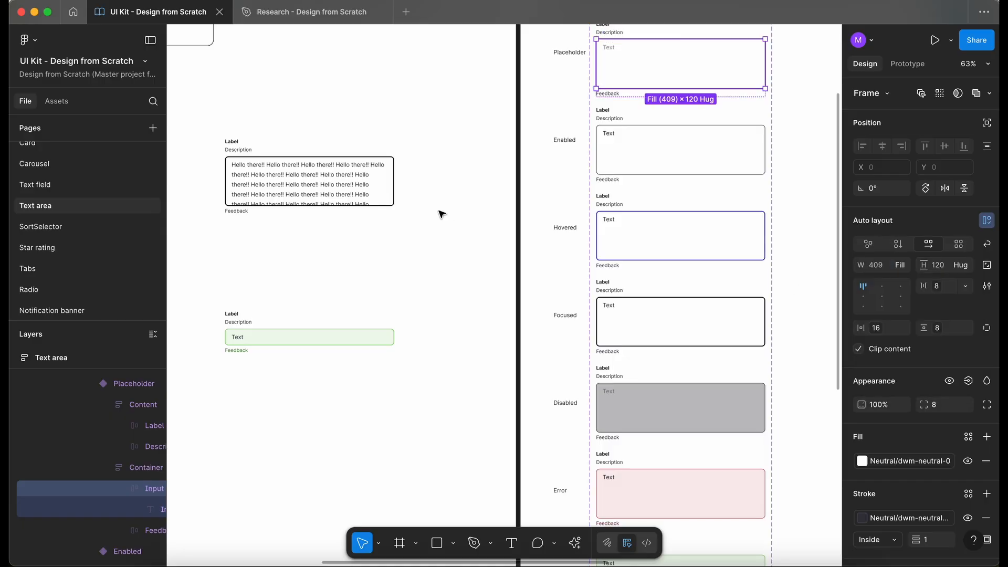
Step: Reset the overrides on the TextArea instance in Frame 1 to restore its default text
click(488, 204)
scroll(493, 206, left, 5)
click(517, 207)
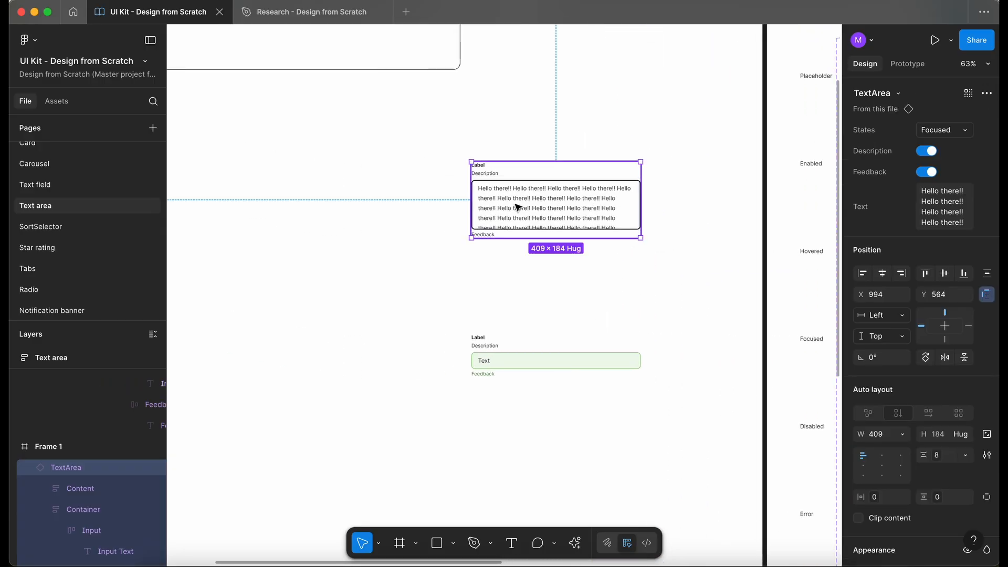
right_click(518, 207)
click(596, 386)
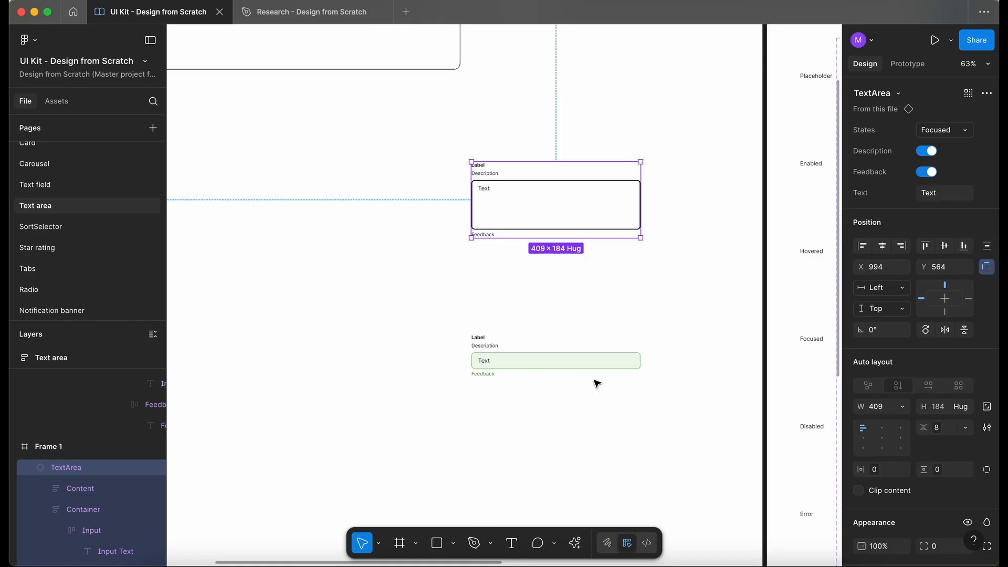
Step: Replace the TextArea instance's input text with "Hello there!!" repeated over several lines, enough to overflow the box
scroll(574, 215, up, 5)
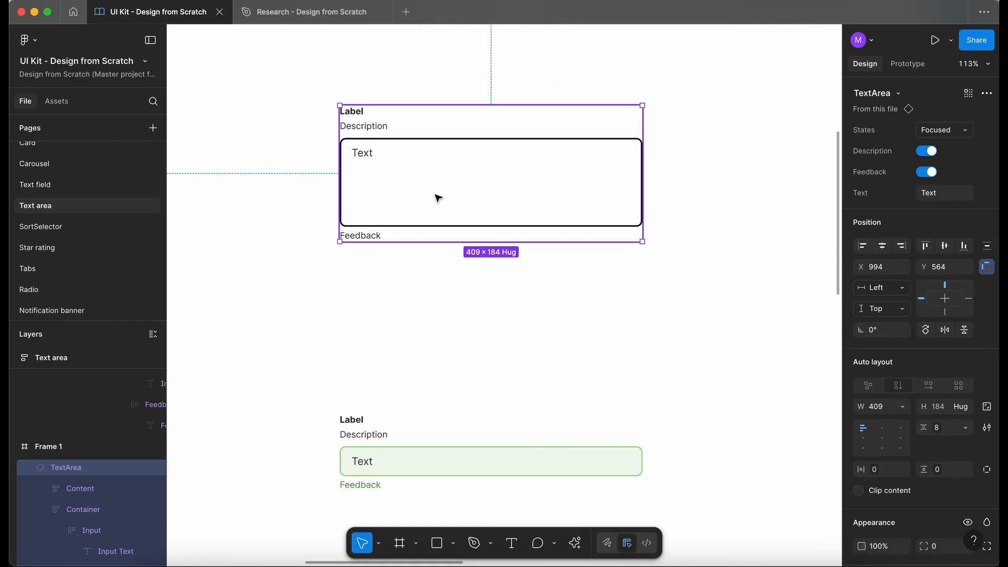
double_click(363, 158)
text(Hello there)
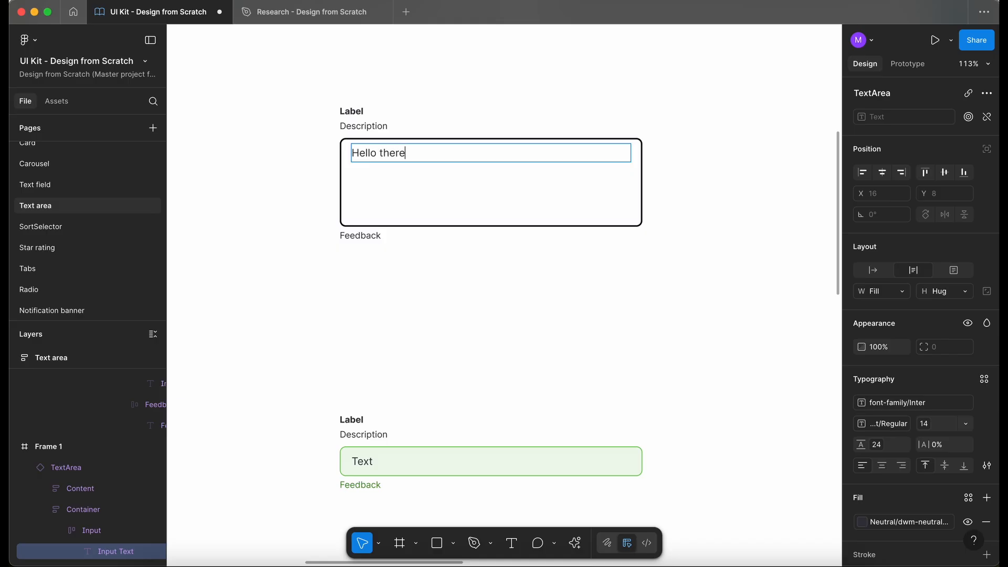
key(ctrl+a)
key(ctrl+c)
key(ctrl+v)
key(ctrl+v)
key(ctrl+v)
key(ctrl+v)
key(ctrl+v)
key(ctrl+v)
key(ctrl+v)
key(ctrl+v)
key(ctrl+v)
key(ctrl+v)
key(ctrl+v)
key(ctrl+v)
key(ctrl+v)
key(ctrl+v)
key(ctrl+v)
key(ctrl+v)
key(ctrl+v)
key(ctrl+v)
key(ctrl+v)
key(ctrl+v)
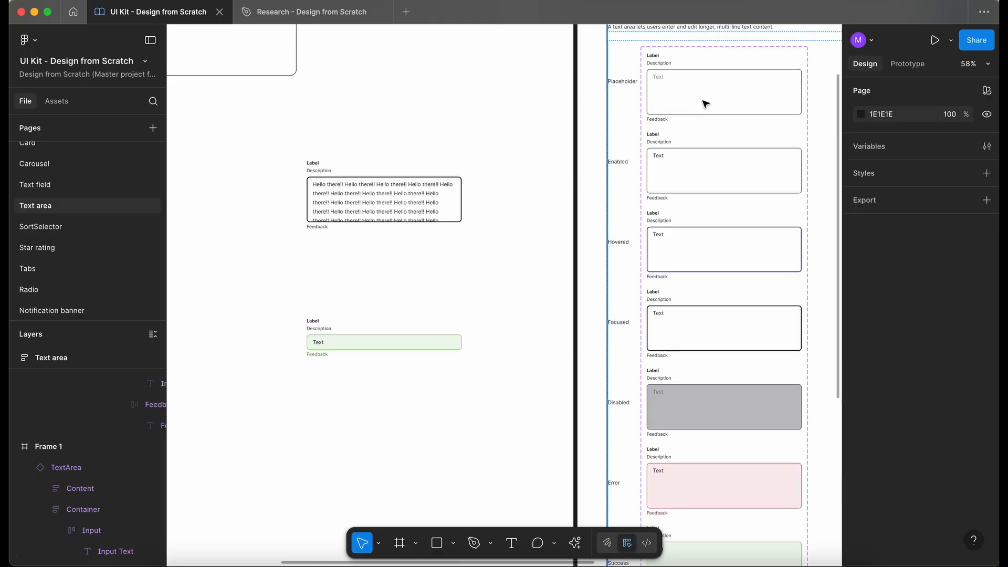
Step: Inspect the size and layout settings of the Placeholder variant's input frame and its Input Text layer
double_click(703, 101)
double_click(703, 101)
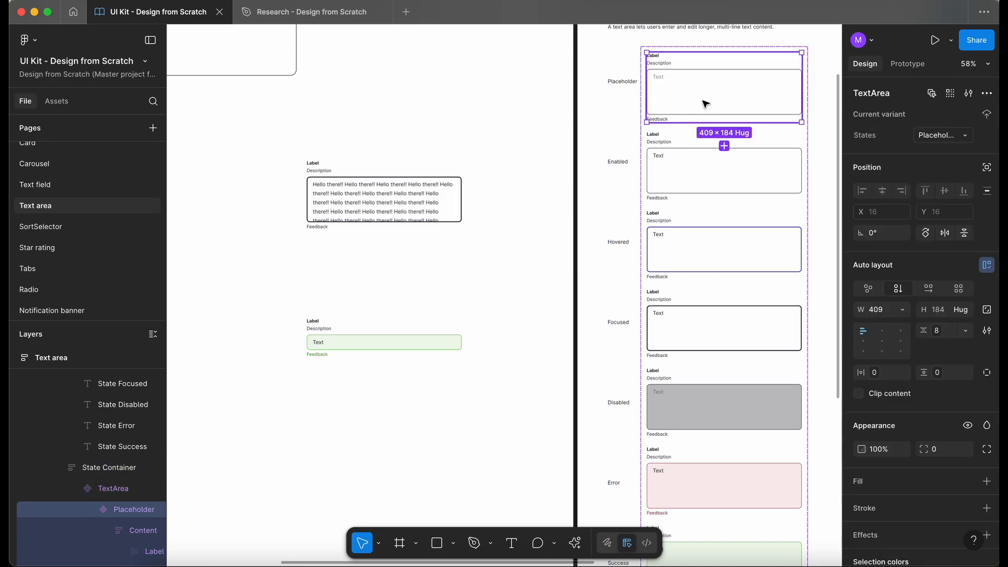
double_click(662, 78)
double_click(662, 79)
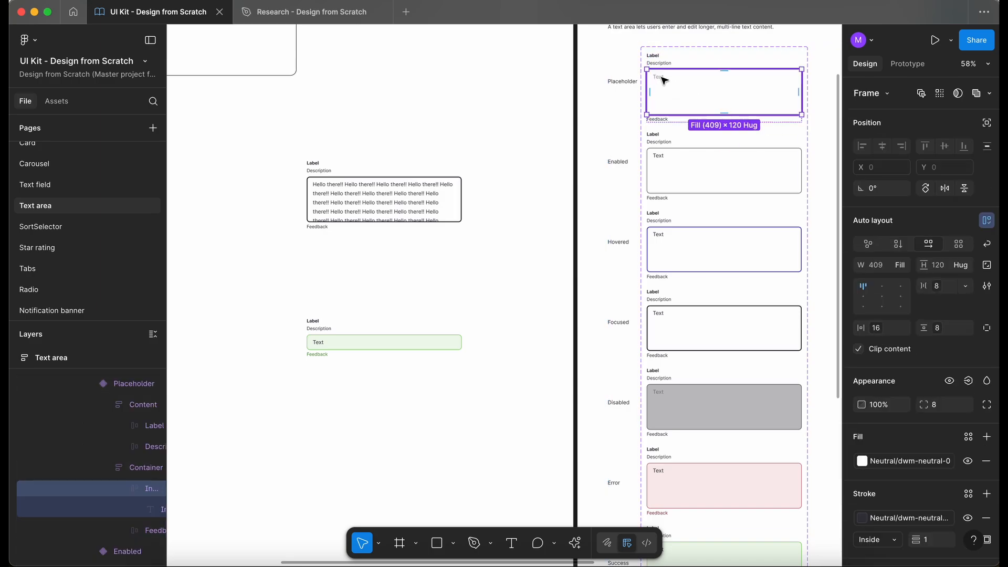
double_click(663, 79)
scroll(664, 79, right, 3)
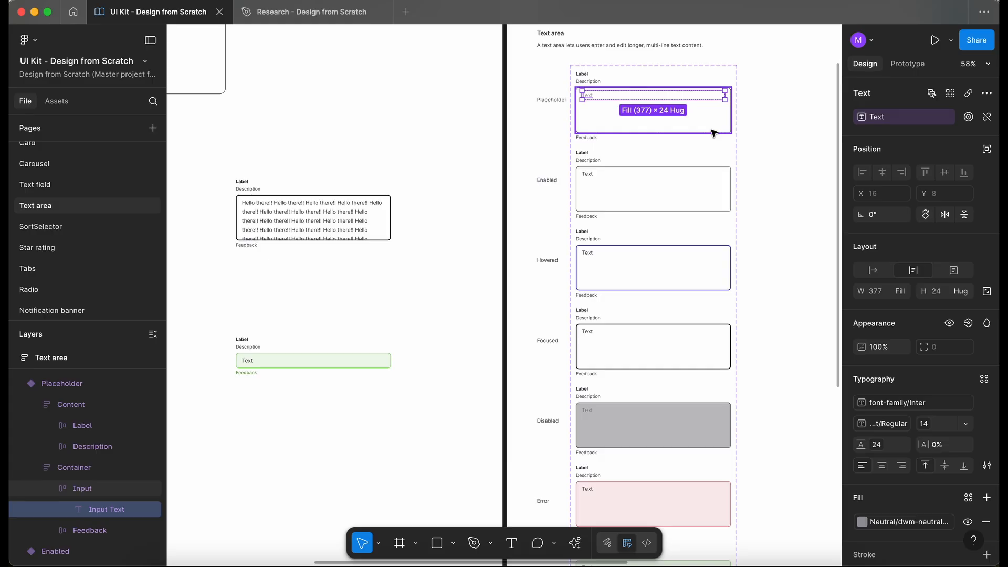
scroll(385, 162, left, 3)
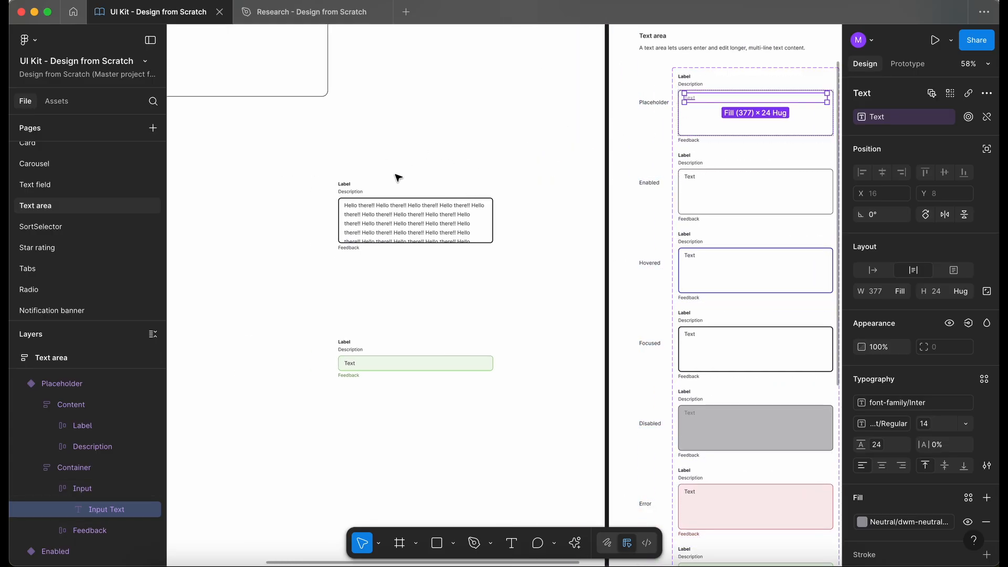
Step: Set the state of the TextArea instance in Frame 1 to Placeholder
click(428, 226)
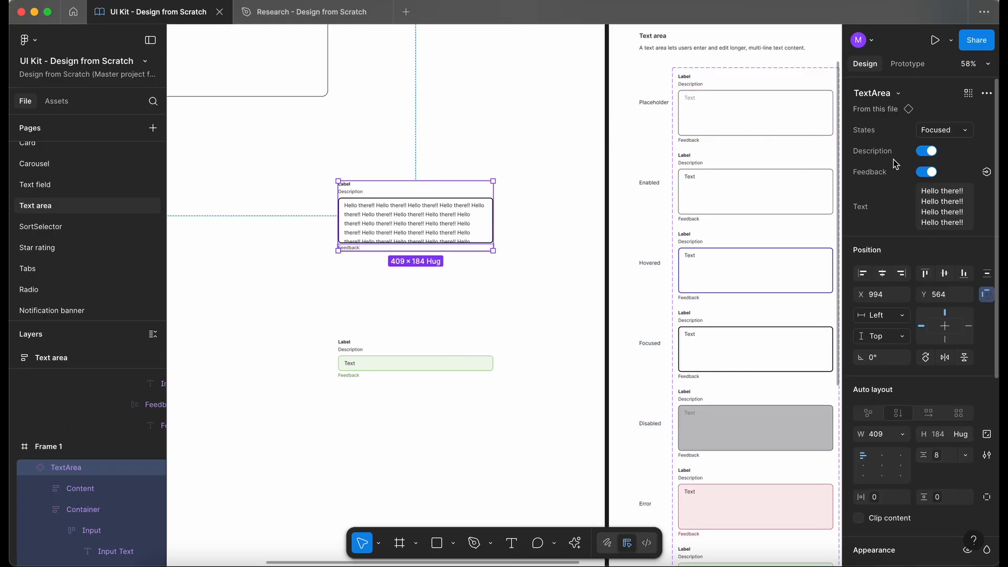
click(931, 128)
click(890, 86)
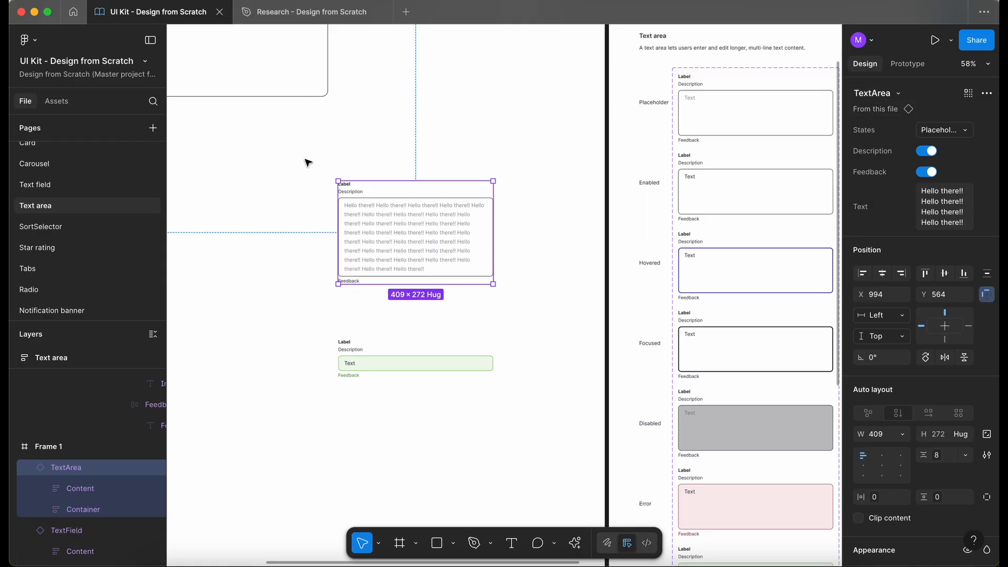
Step: Extend the TextArea instance's input text with several more lines of repeated "Hello there!!"
super+click(420, 271)
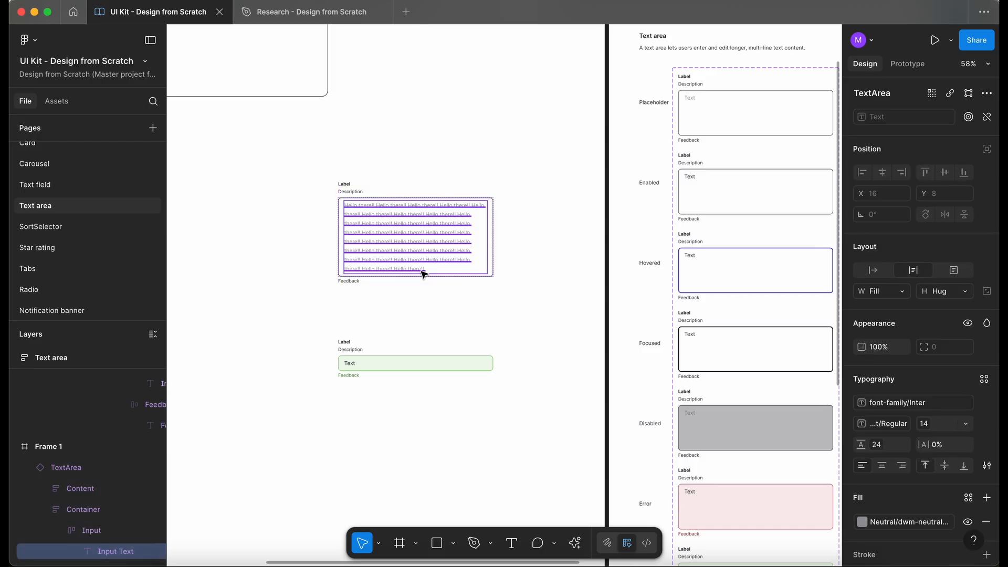
super+click(432, 272)
super+click(410, 270)
double_click(414, 272)
click(434, 268)
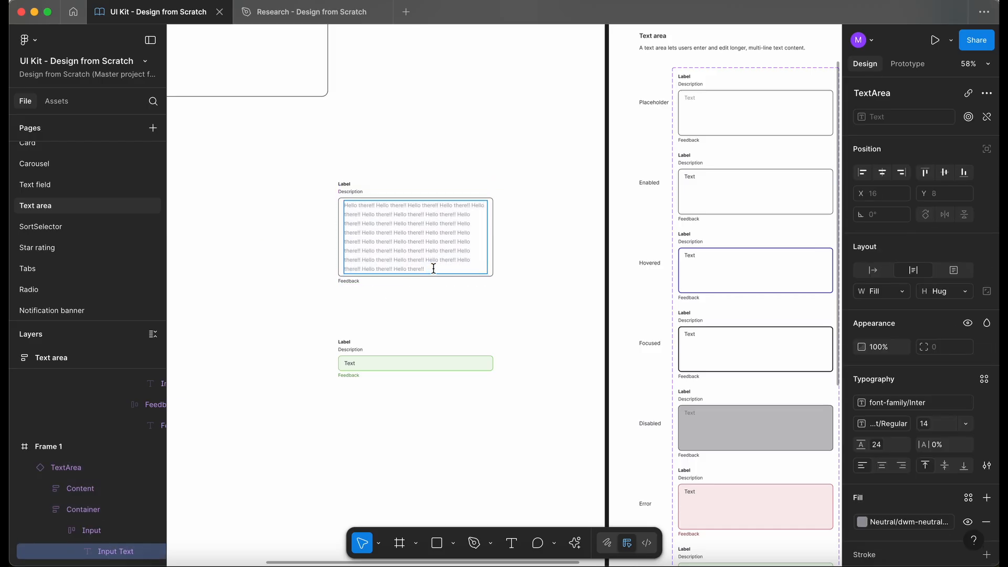
key(super+v)
key(super+v)
key(super+v)
key(super+v)
key(super+v)
key(super+v)
key(super+v)
key(super+v)
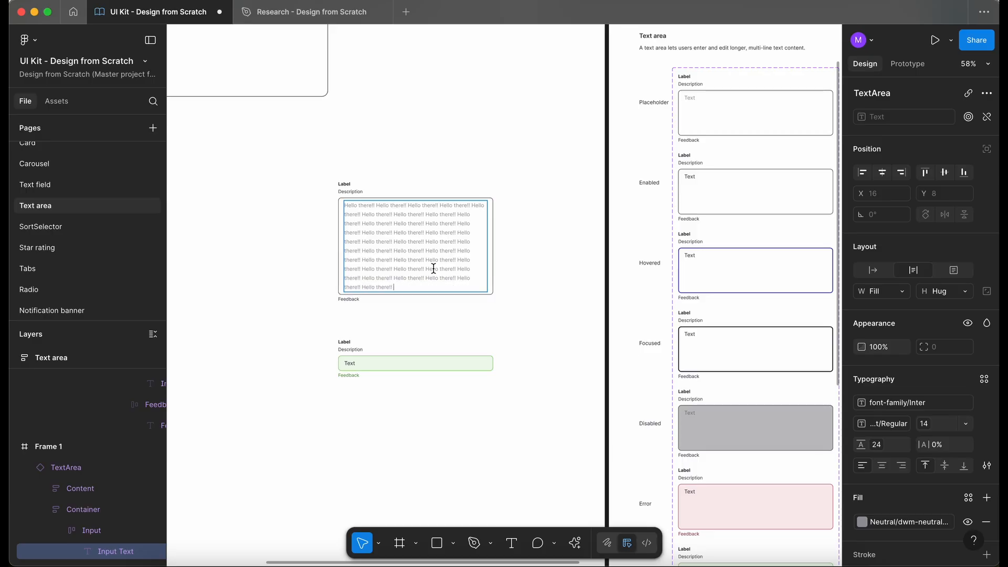
key(super+v)
key(super+v)
key(super+v)
key(super+v)
key(super+v)
key(super+v)
key(super+v)
click(571, 278)
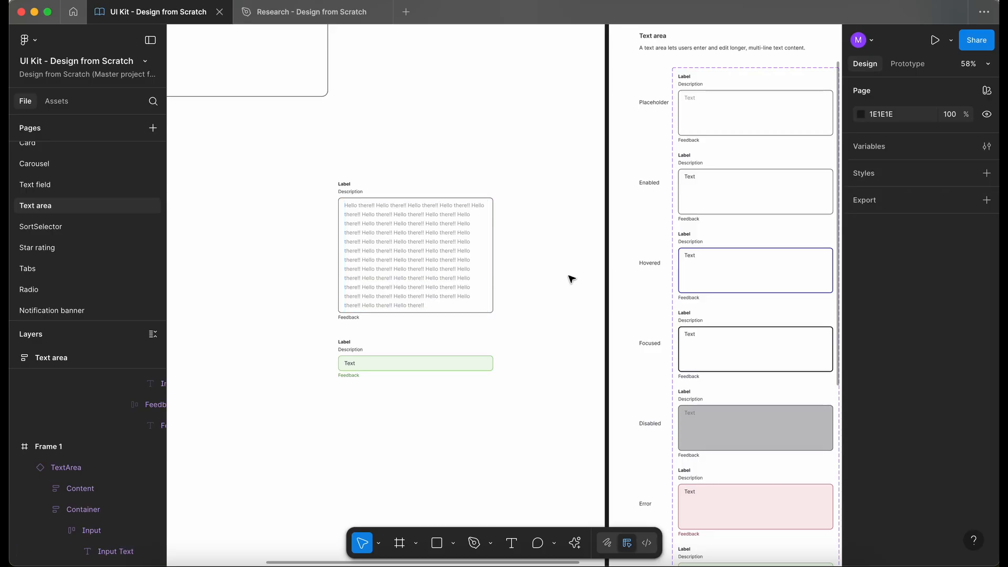
Step: Multi-edit the input frames of all TextArea variants together and set their height to Hug contents
scroll(572, 279, right, 3)
scroll(651, 153, right, 3)
click(612, 184)
scroll(641, 194, up, 3)
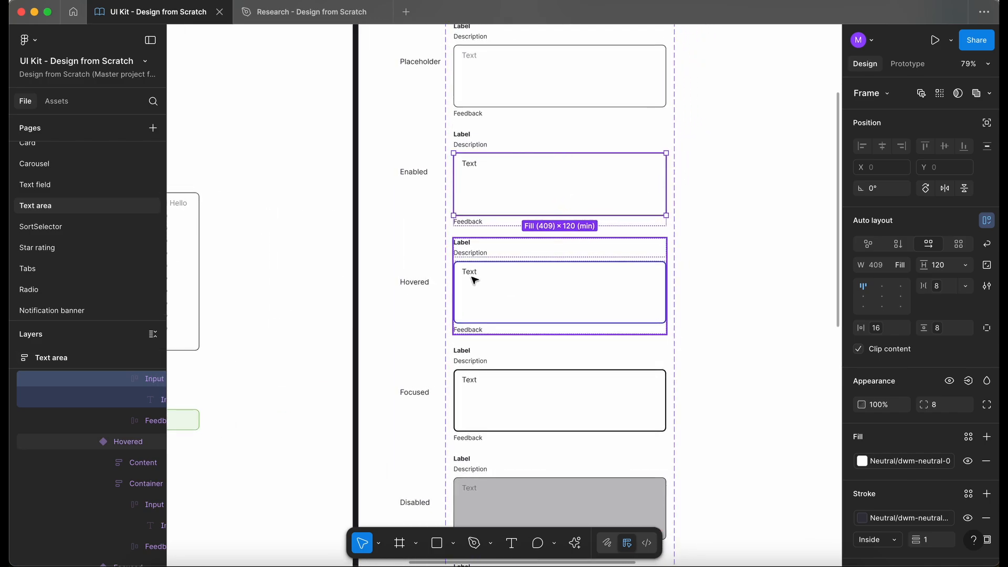
scroll(32, 468, right, 2)
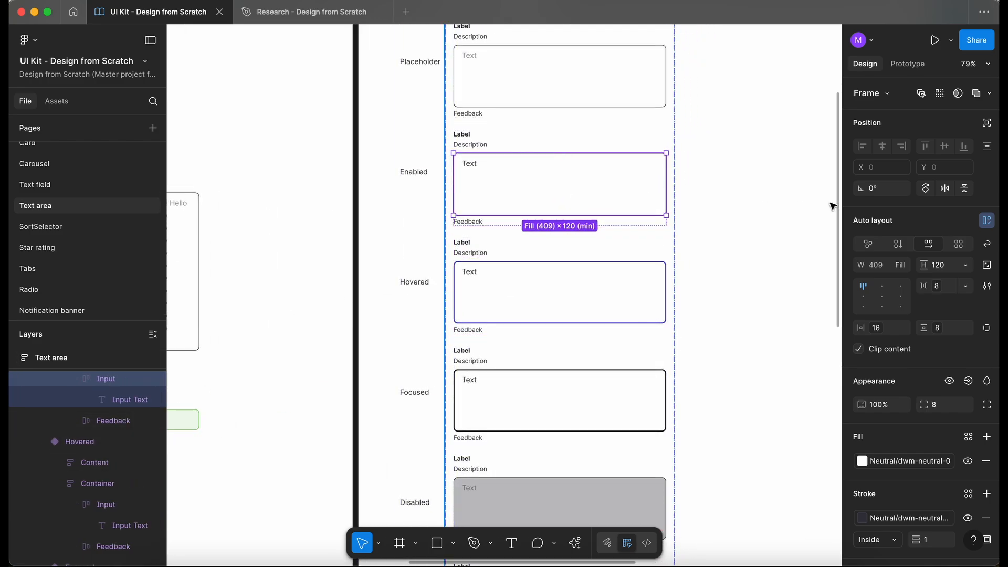
click(921, 93)
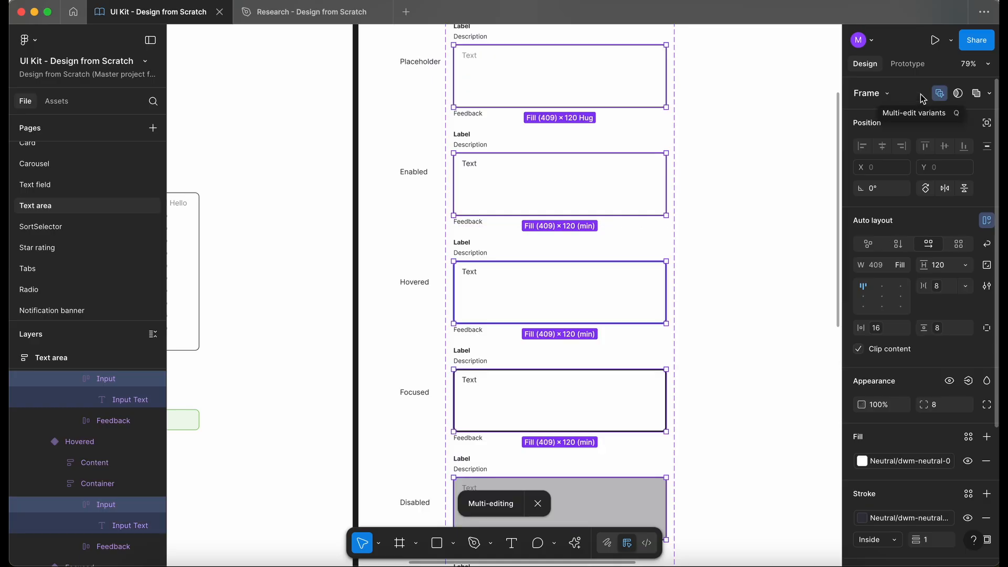
scroll(705, 314, down, 7)
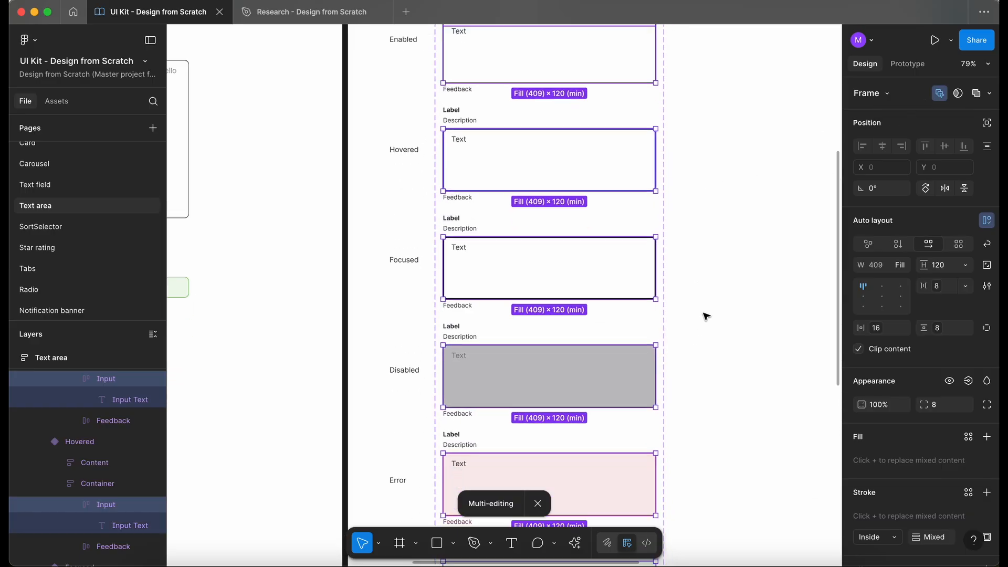
scroll(704, 315, up, 7)
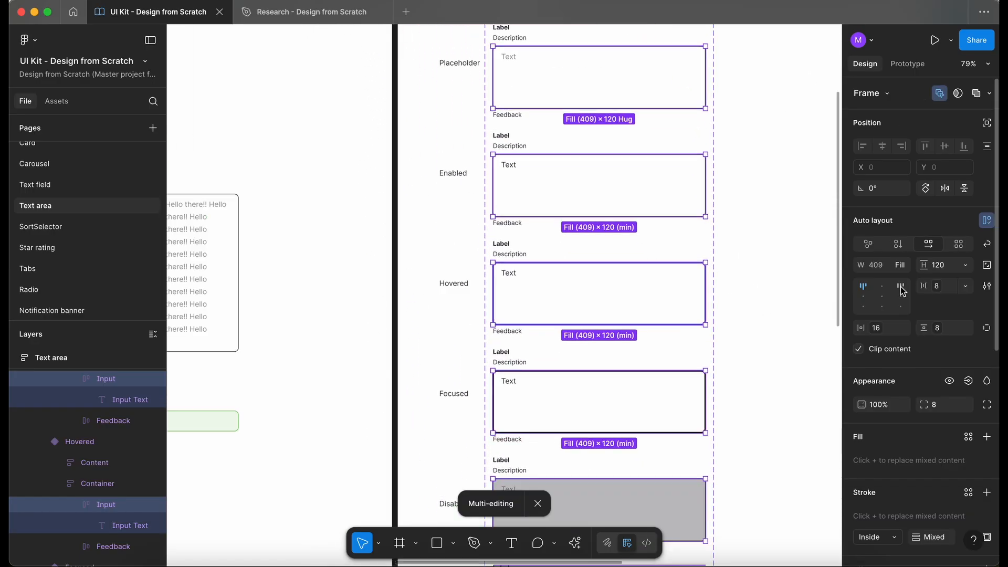
click(965, 266)
click(954, 281)
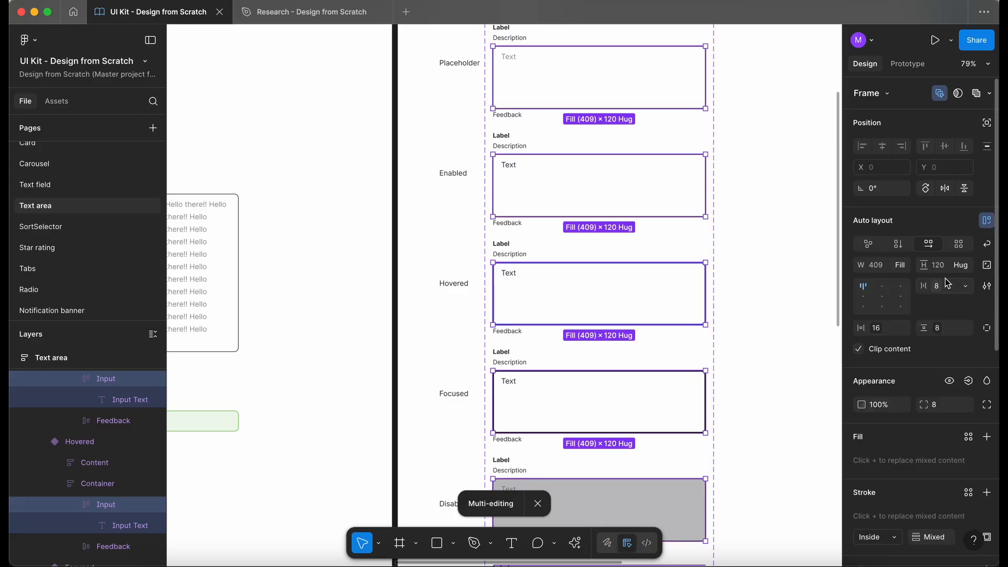
Step: Test the long text in the TextArea instance by switching its state to Enabled, Hovered and Focused in turn
scroll(331, 210, left, 5)
click(351, 138)
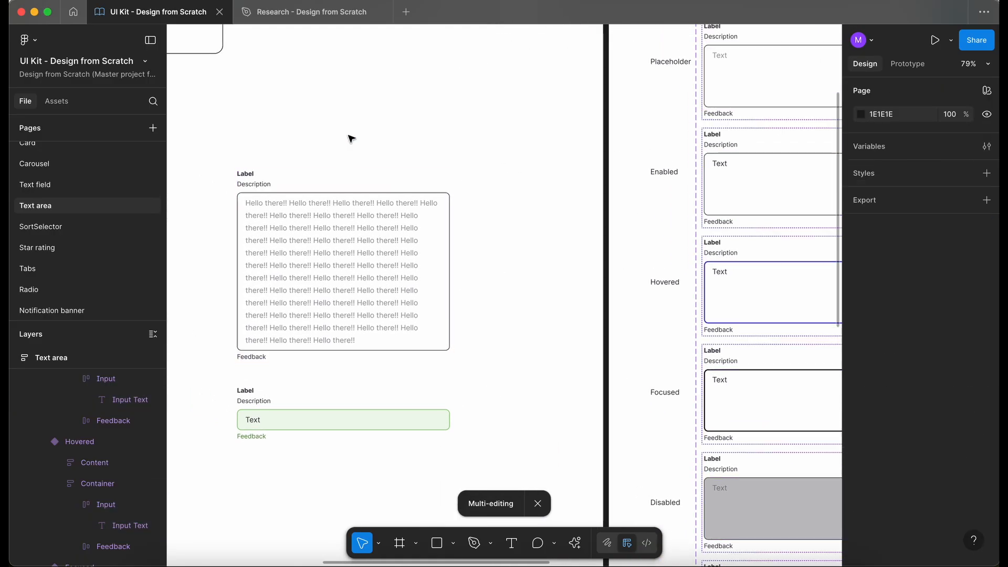
click(329, 228)
scroll(329, 228, left, 3)
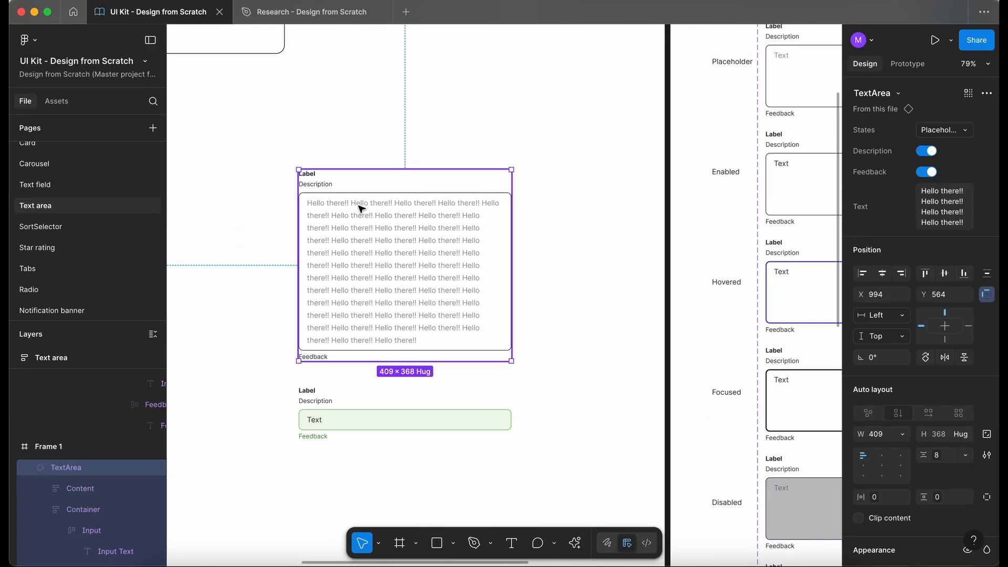
click(951, 129)
click(924, 147)
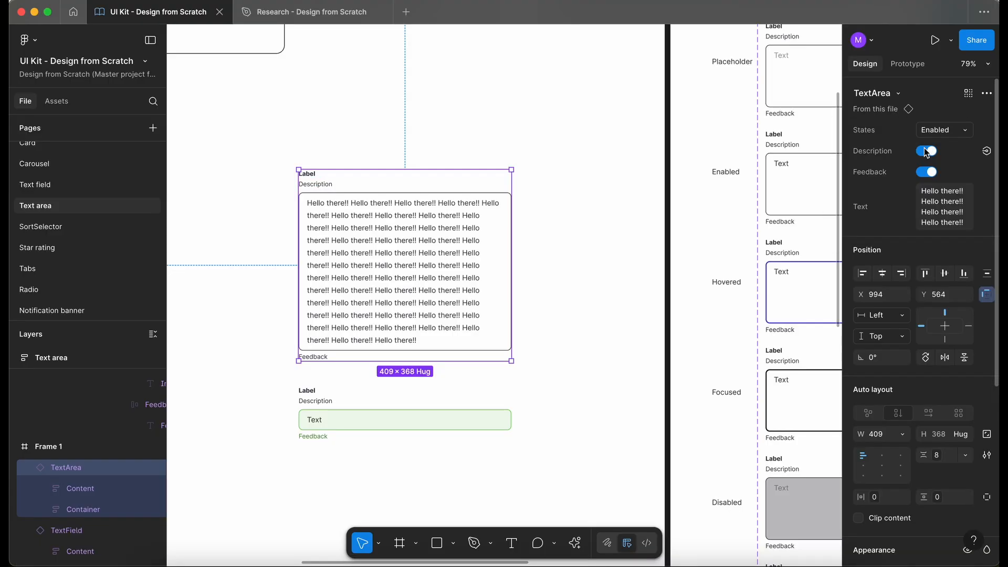
click(942, 131)
click(942, 146)
click(947, 130)
click(943, 146)
Step: Continue testing the TextArea instance by switching its state to Disabled, Error and Success in turn
click(949, 130)
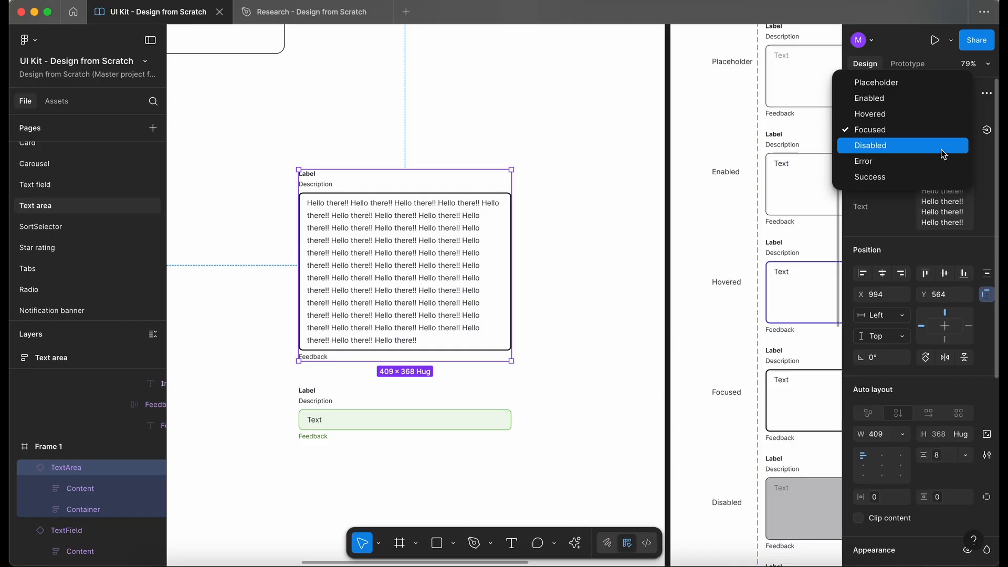
click(949, 146)
click(949, 129)
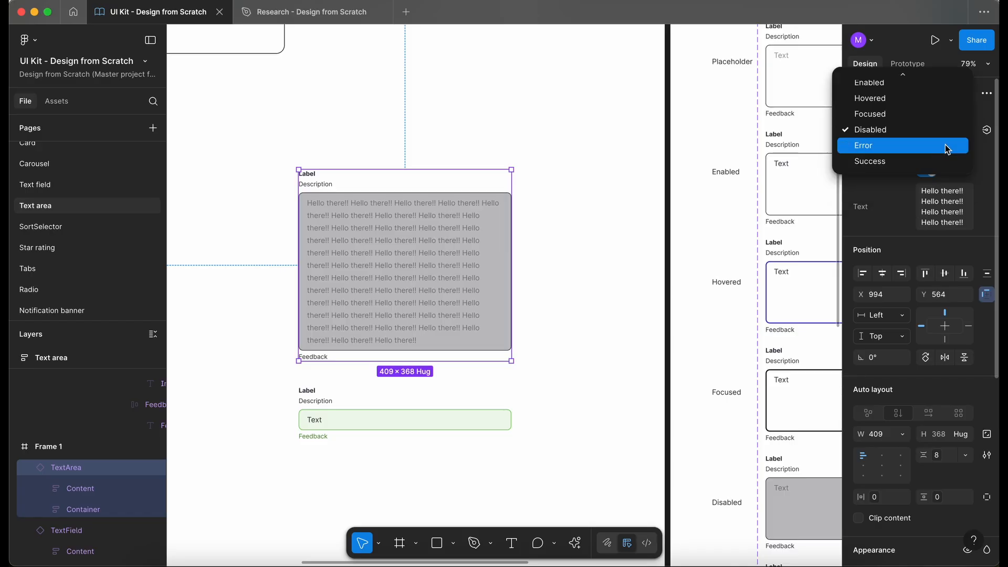
click(944, 144)
click(948, 133)
click(943, 145)
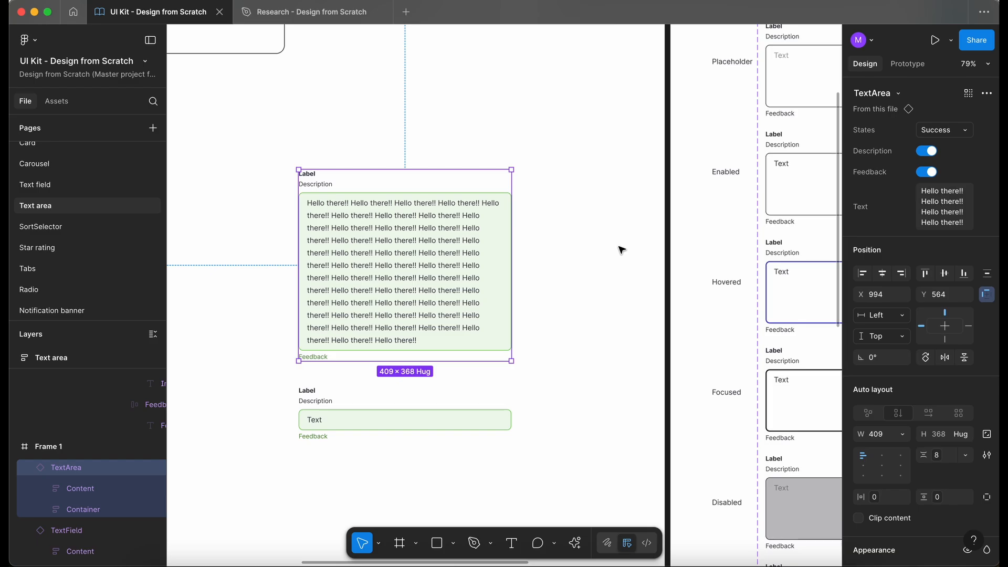
Step: Widen the TextArea instance to about 591 so its long text reflows
scroll(622, 250, down, 5)
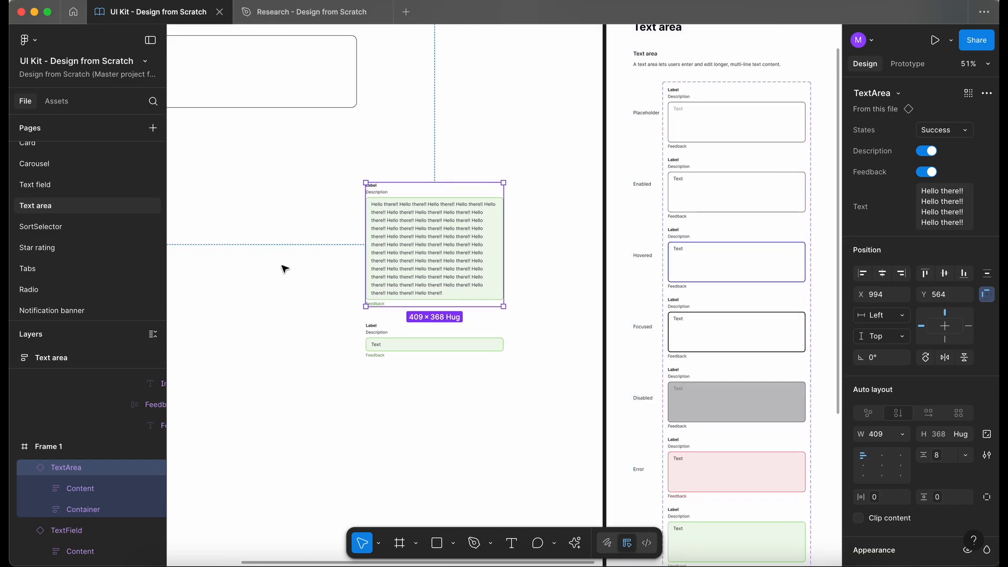
click(575, 228)
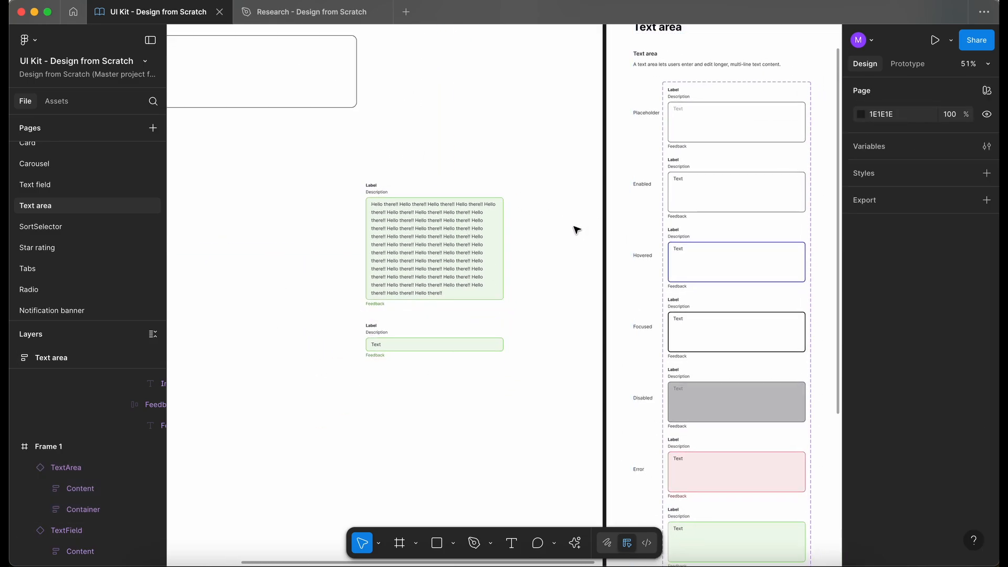
click(406, 225)
drag(503, 225, 565, 225)
click(569, 351)
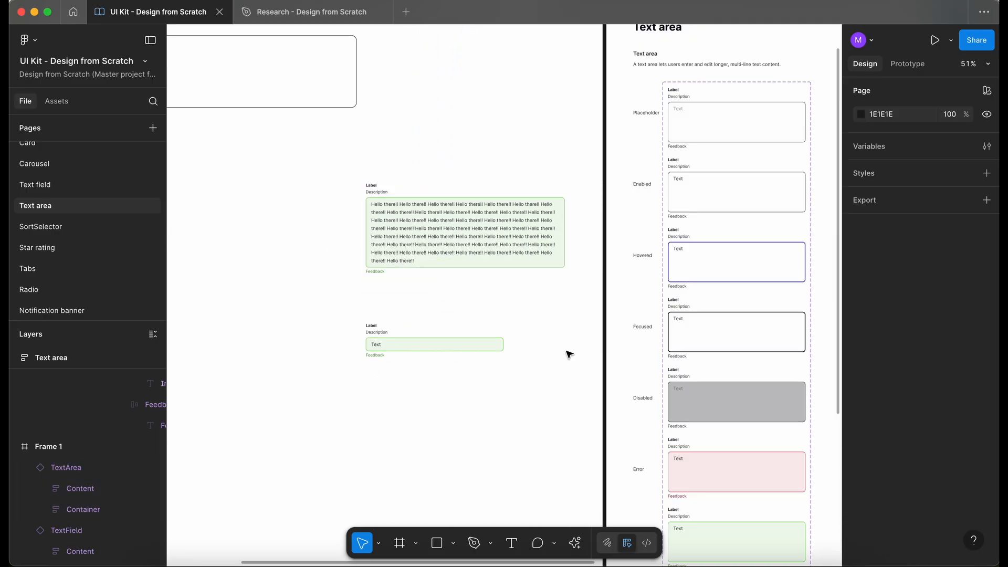
click(467, 223)
Step: Delete Frame 1 with its test instances, keeping only the Text area component page
scroll(467, 224, down, 5)
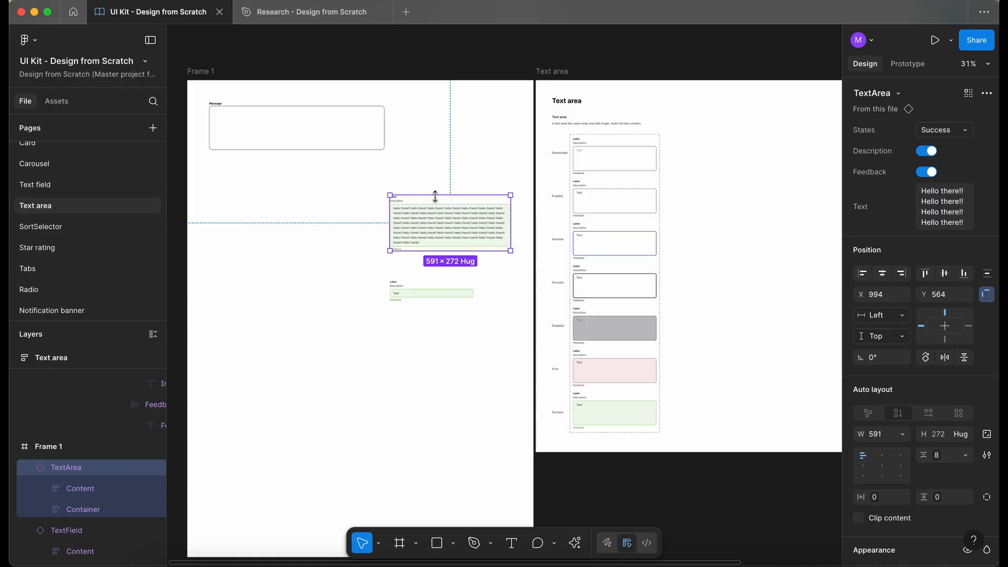
scroll(435, 197, down, 2)
scroll(435, 197, left, 1)
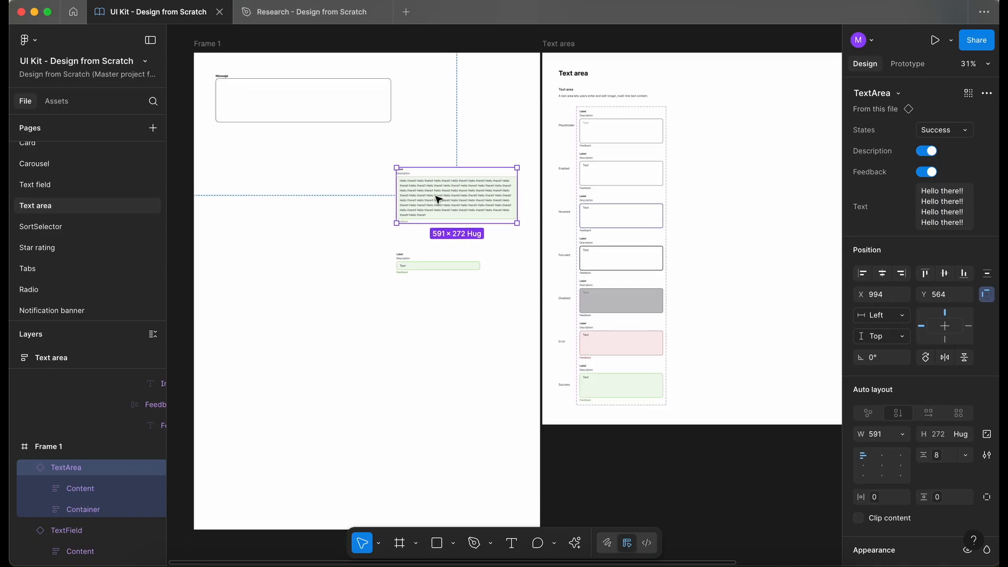
click(221, 44)
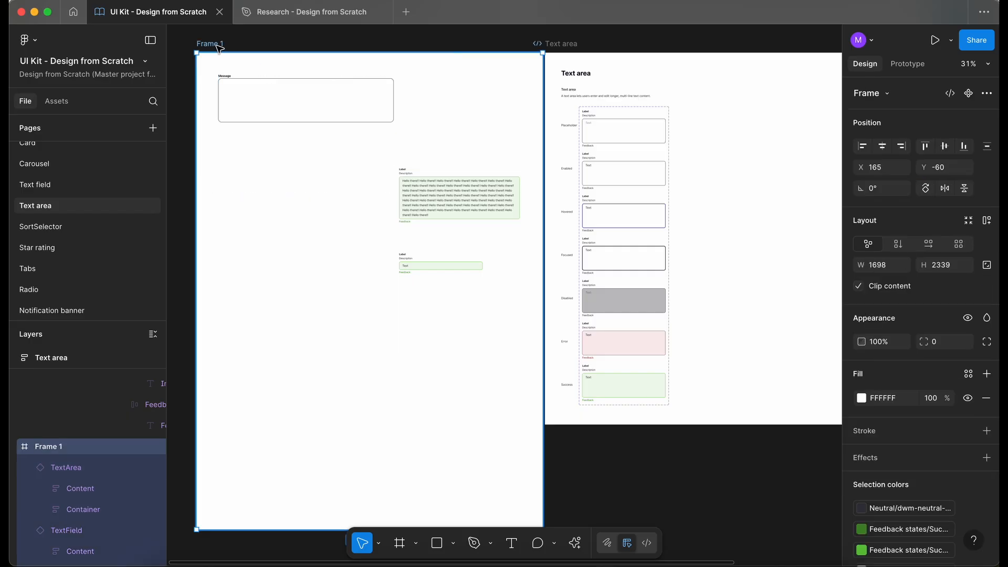
key(Delete)
scroll(219, 47, right, 5)
scroll(219, 47, up, 1)
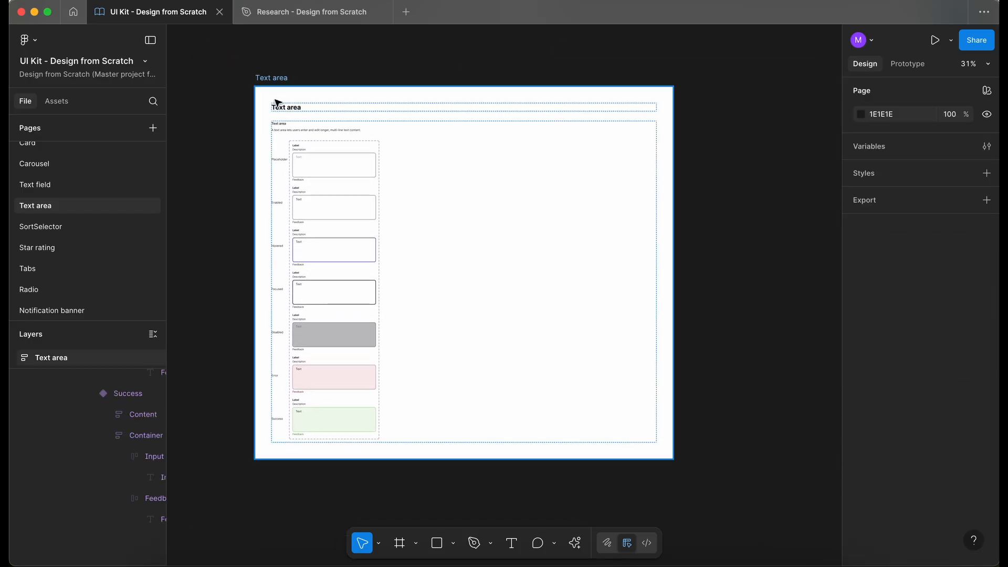
scroll(277, 103, up, 5)
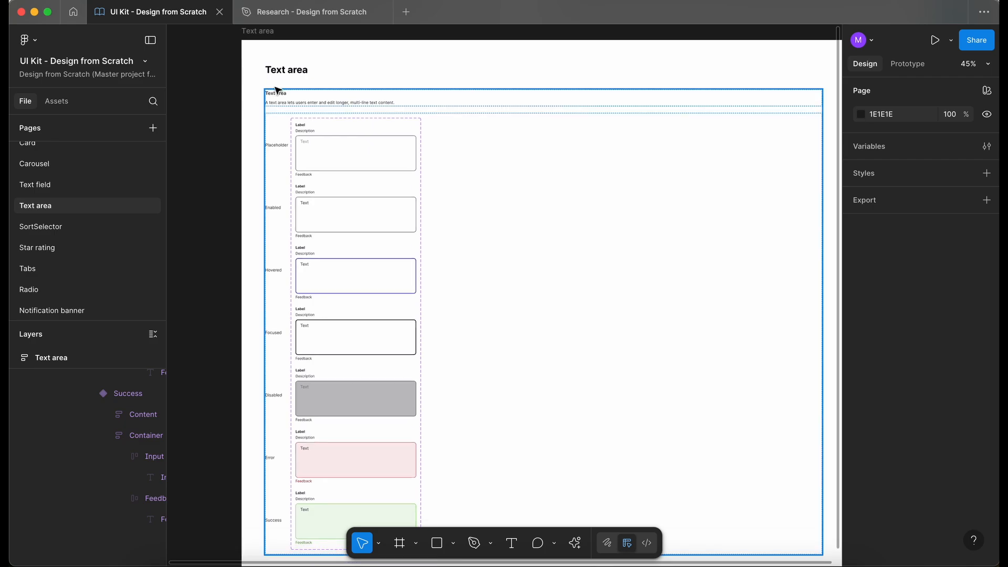
Step: Lock the Text area frame and collapse all of its layers
click(263, 32)
scroll(243, 108, down, 3)
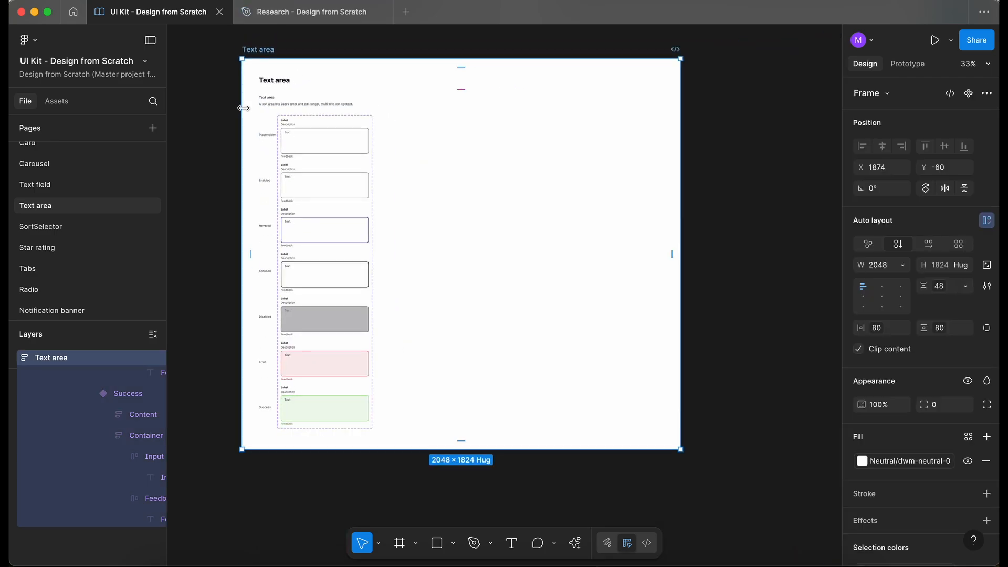
scroll(243, 108, up, 2)
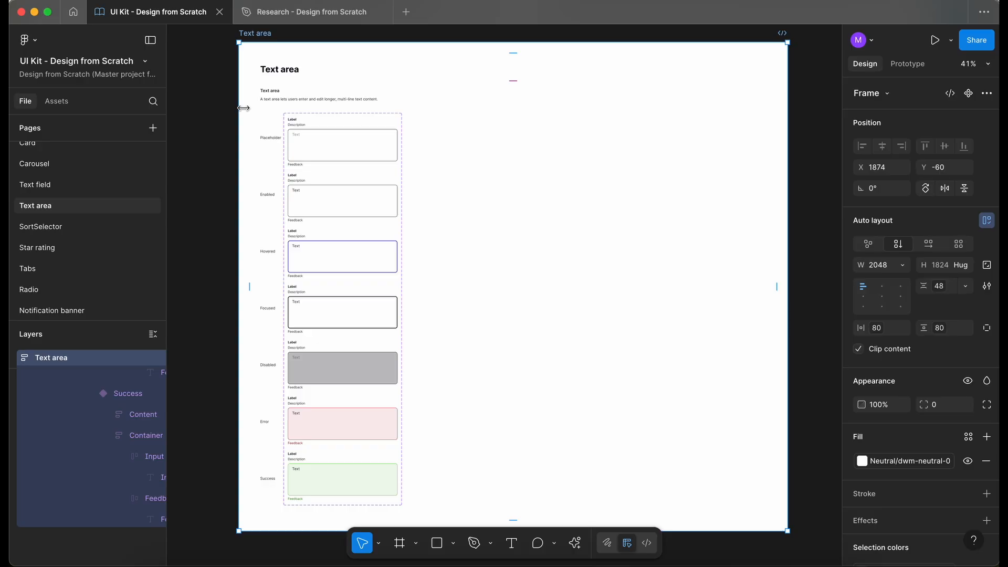
scroll(929, 386, down, 1)
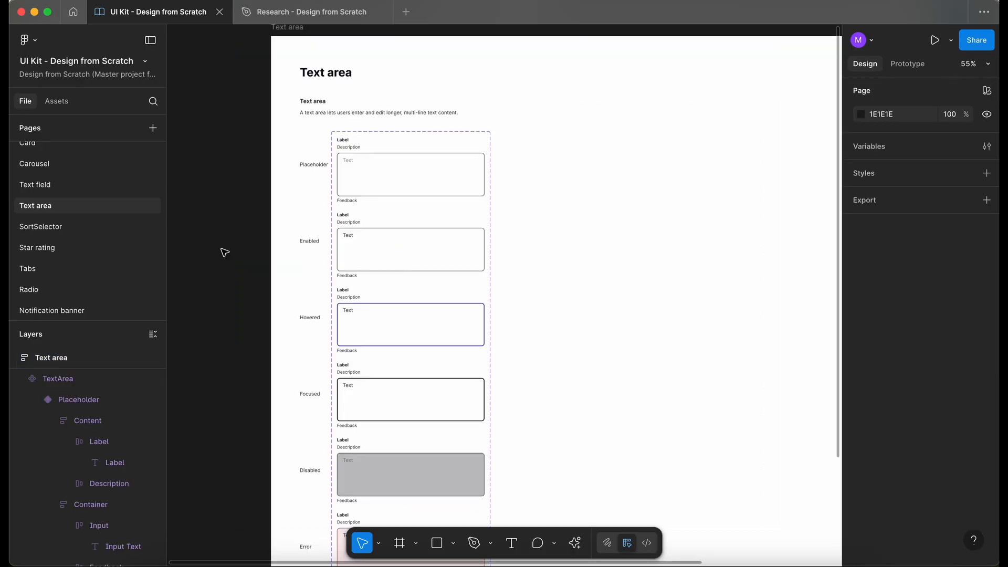
scroll(107, 431, up, 5)
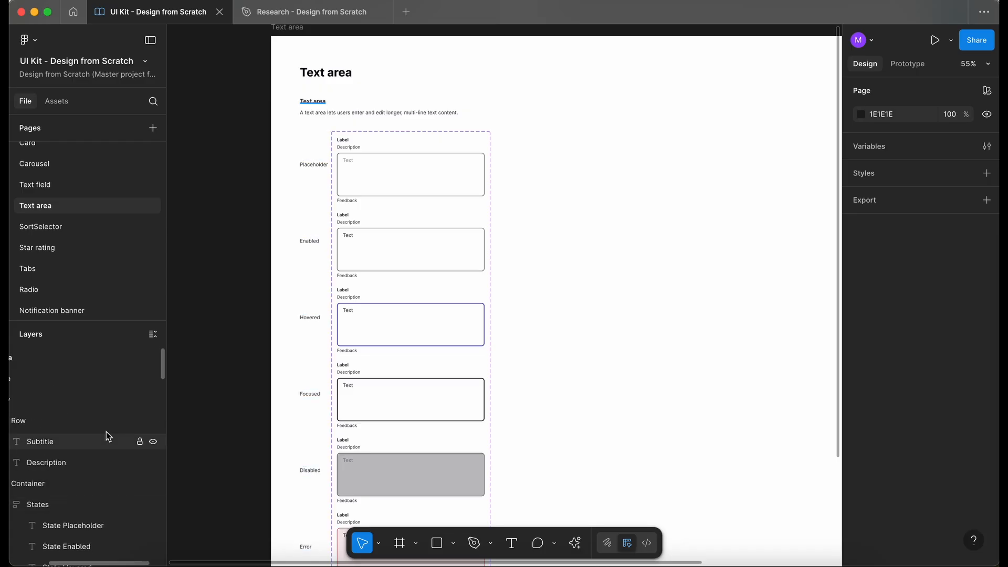
click(66, 357)
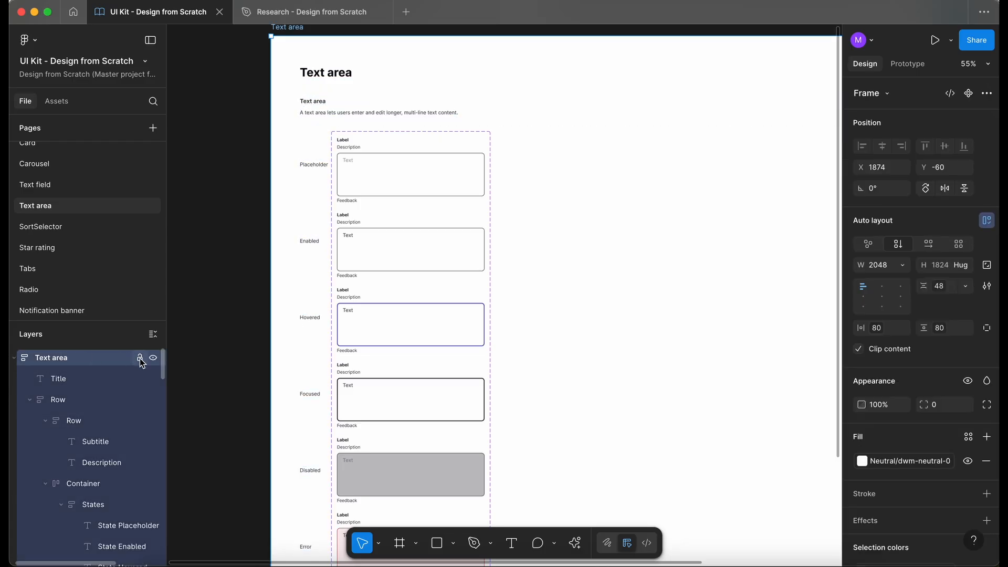
click(153, 334)
scroll(269, 287, down, 3)
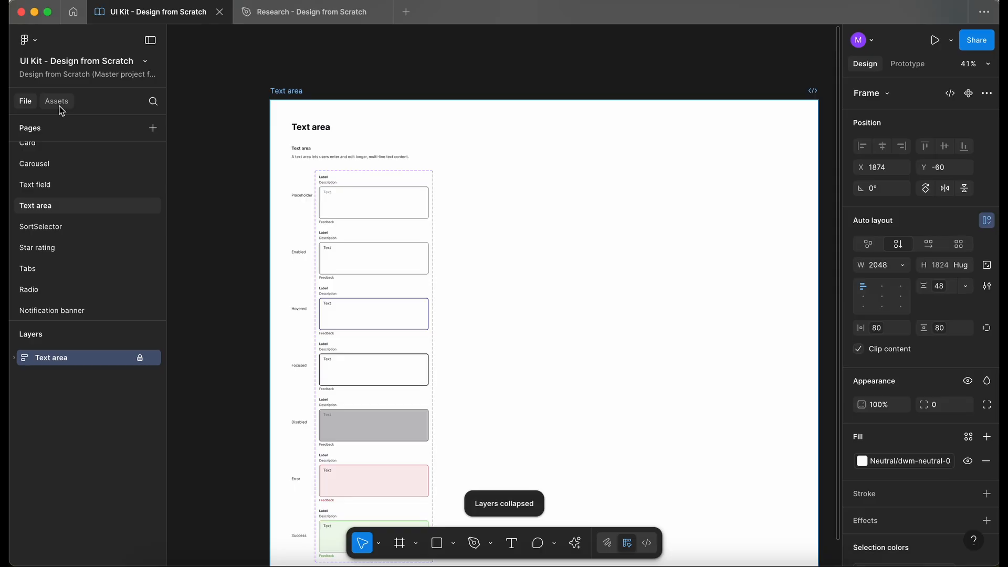
Step: Publish the UI kit's library changes with the description "Created TextArea component."
click(59, 103)
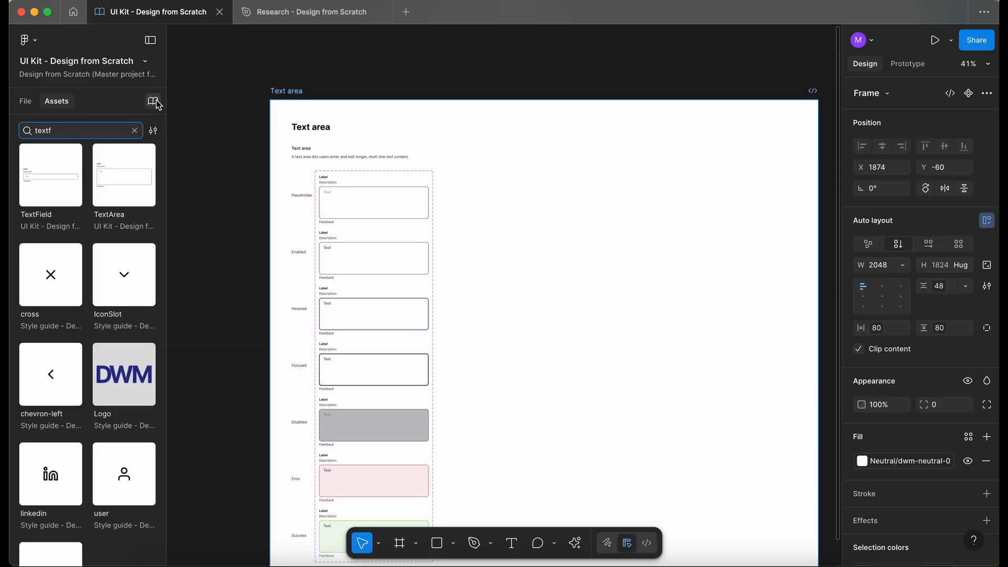
click(153, 102)
click(714, 141)
click(459, 176)
text(Created TextArea component.)
click(640, 367)
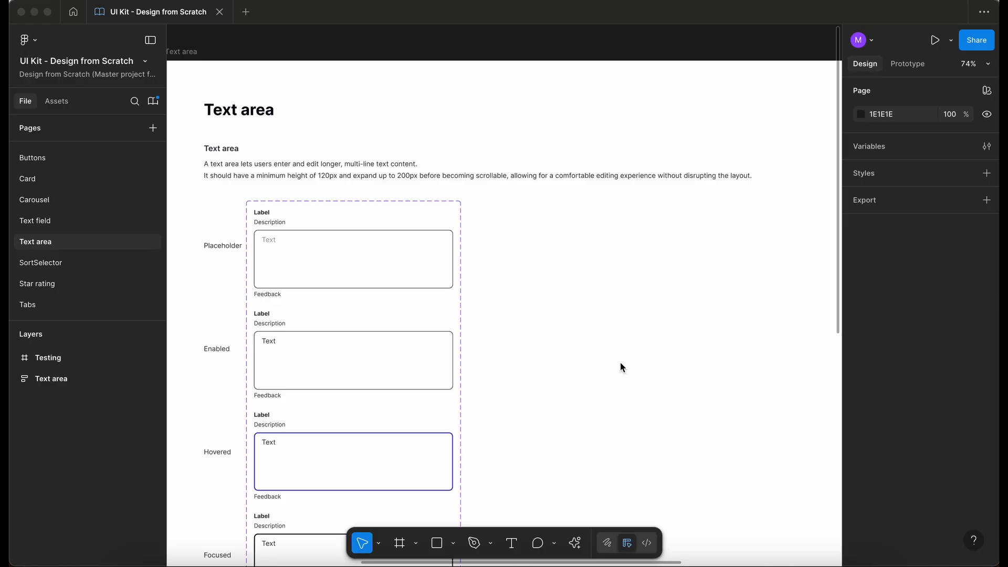
Step: Fill the TextArea instance in the Testing frame with repeated "Hello there!!" text to test its maximum height
scroll(621, 367, left, 3)
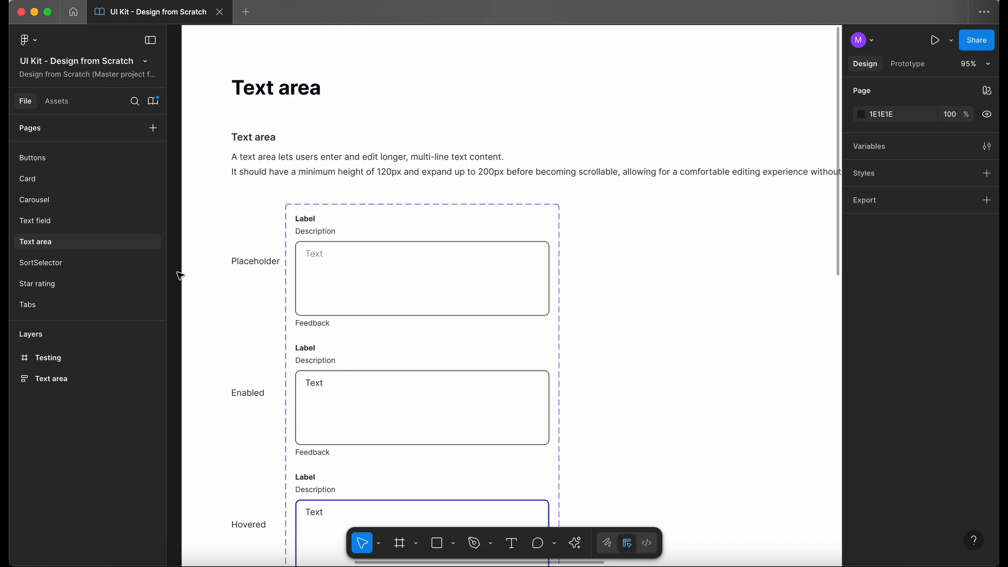
scroll(180, 275, right, 5)
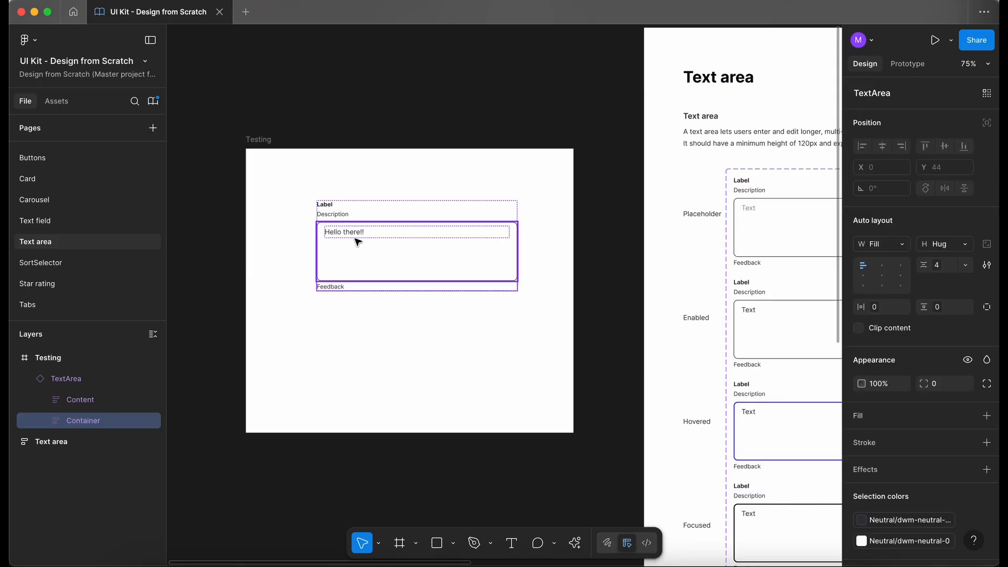
double_click(352, 232)
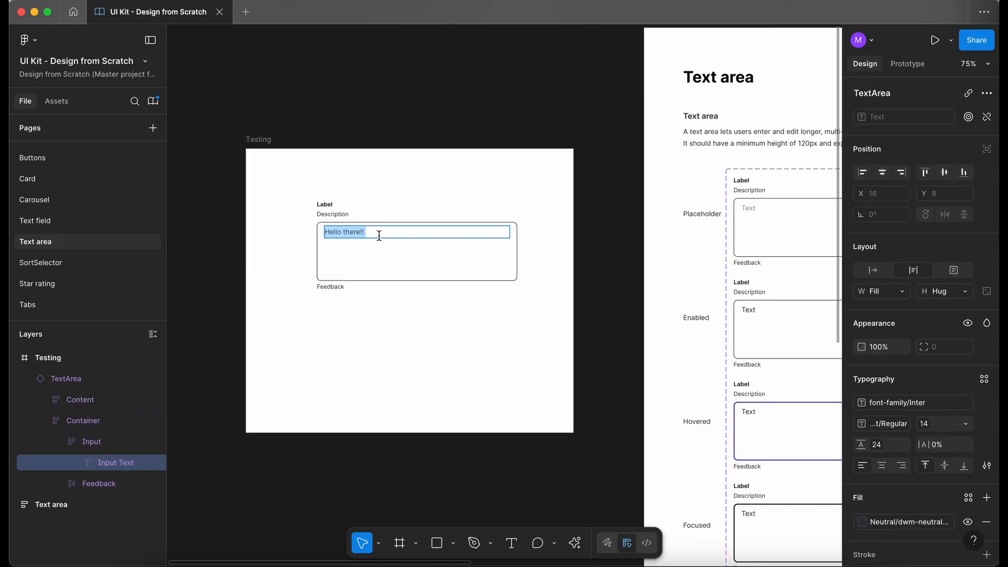
key(super+v)
key(super+v)
key(super+v)
key(super+v)
key(super+v)
key(super+v)
key(super+v)
key(super+v)
key(super+v)
key(super+v)
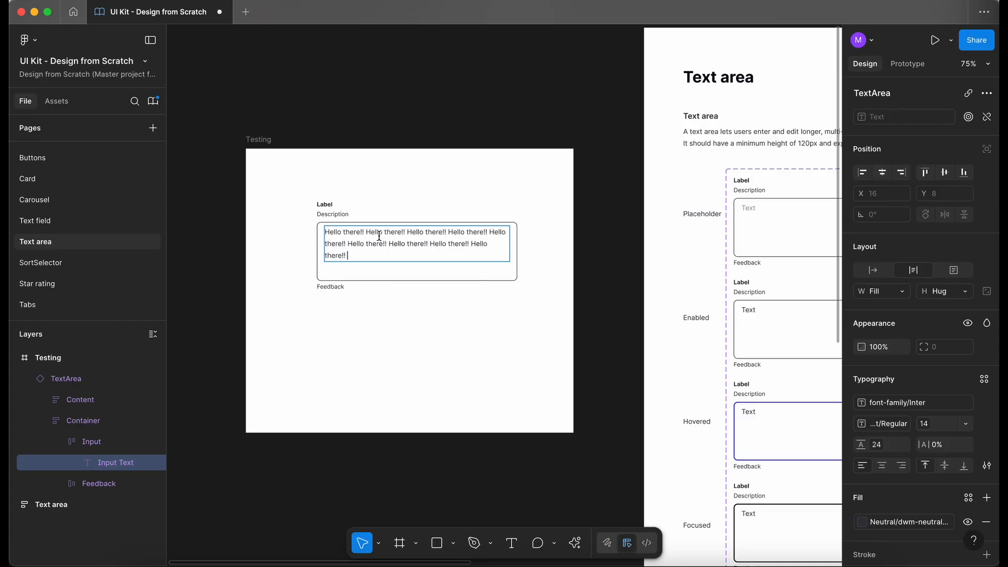
key(super+v)
key(super+v)
key(super+v)
key(super+v)
key(super+v)
key(super+v)
key(super+v)
key(super+v)
key(super+v)
key(super+v)
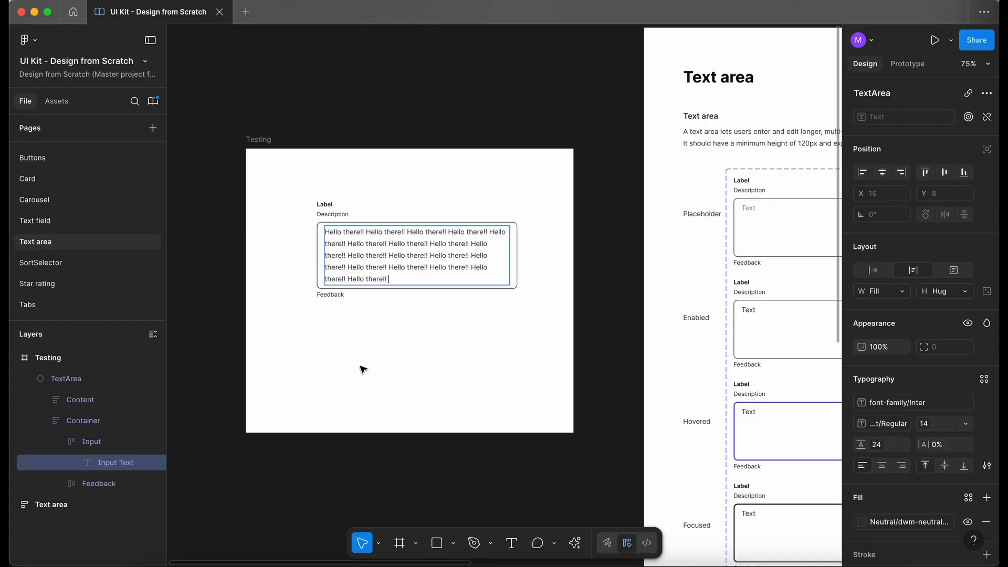
text(Hello there!!)
key(super+v)
key(super+v)
key(super+v)
key(super+v)
key(super+v)
key(super+v)
key(super+v)
key(super+v)
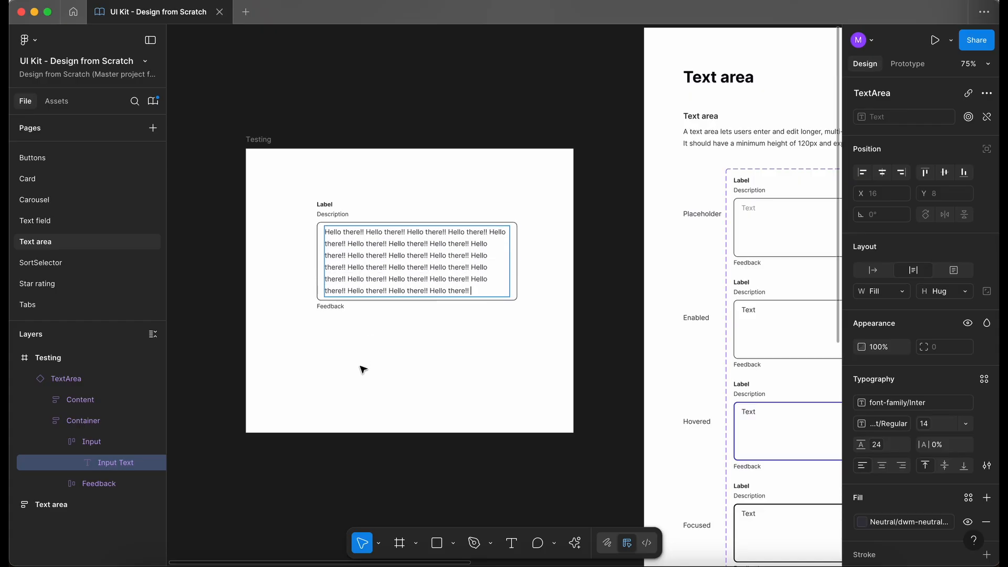
key(super+v)
key(super+v)
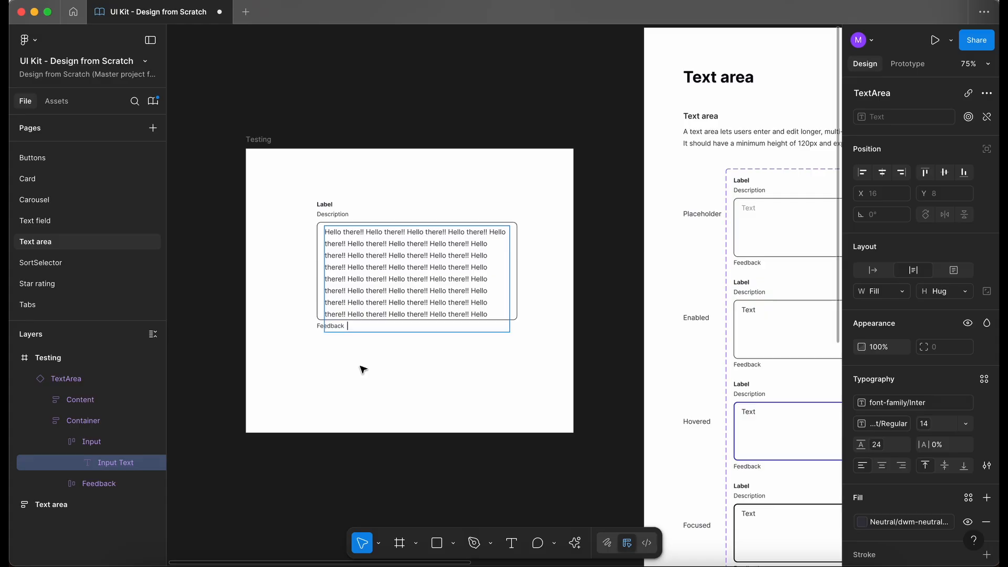
key(Escape)
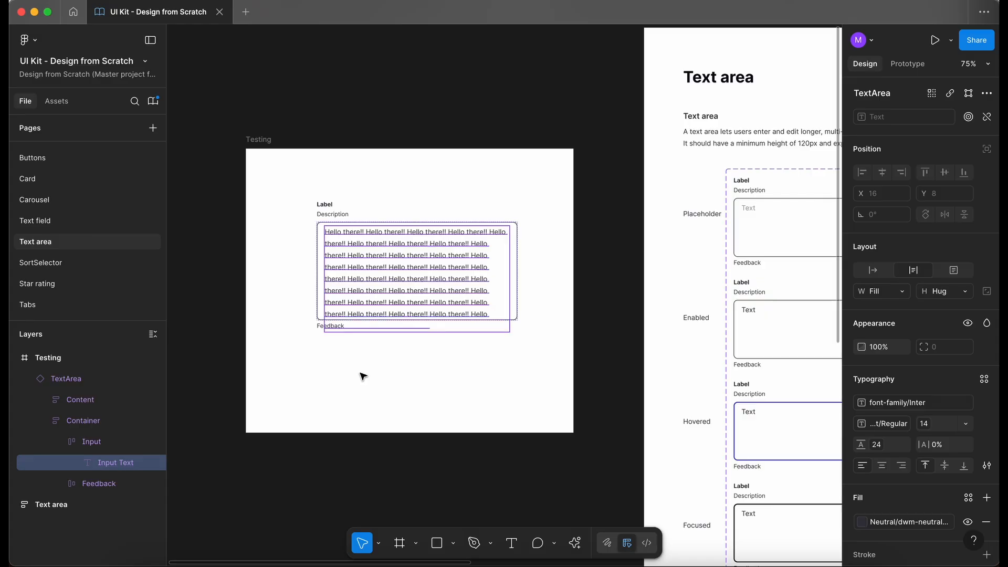
click(363, 377)
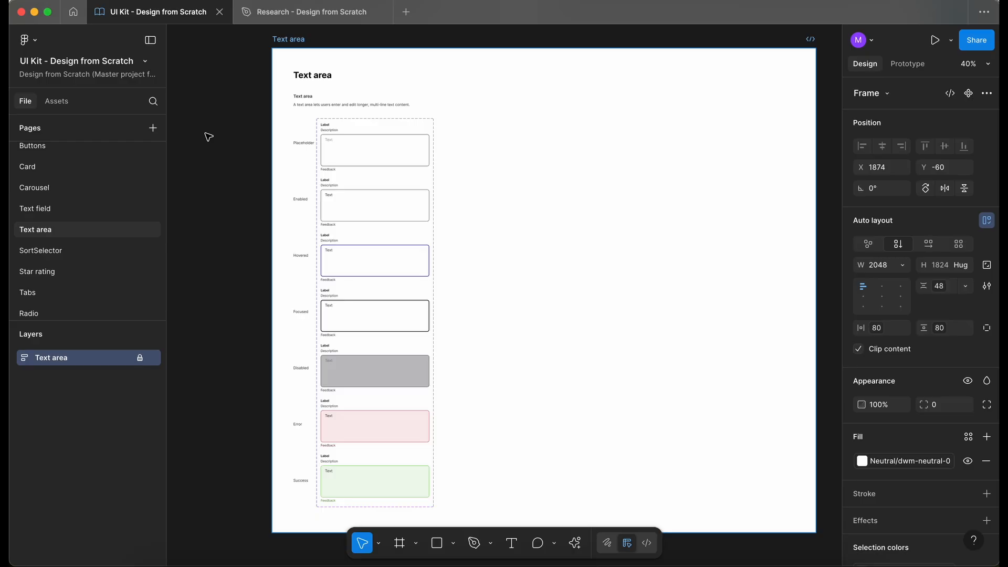
Step: Switch to the Research - Design from Scratch file and examine the contact form wireframe from its name fields to its response options
click(312, 11)
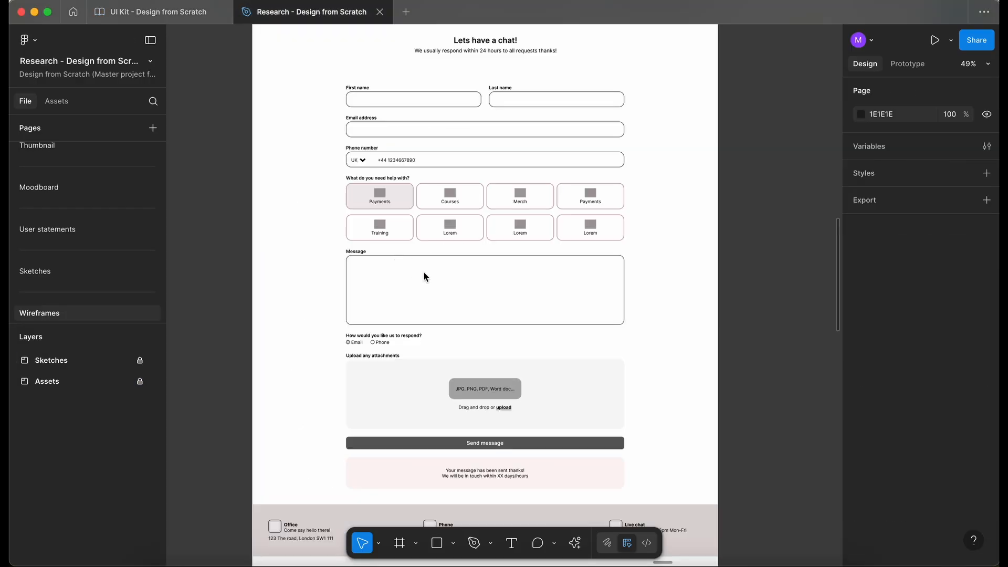
scroll(424, 272, up, 5)
scroll(457, 265, down, 4)
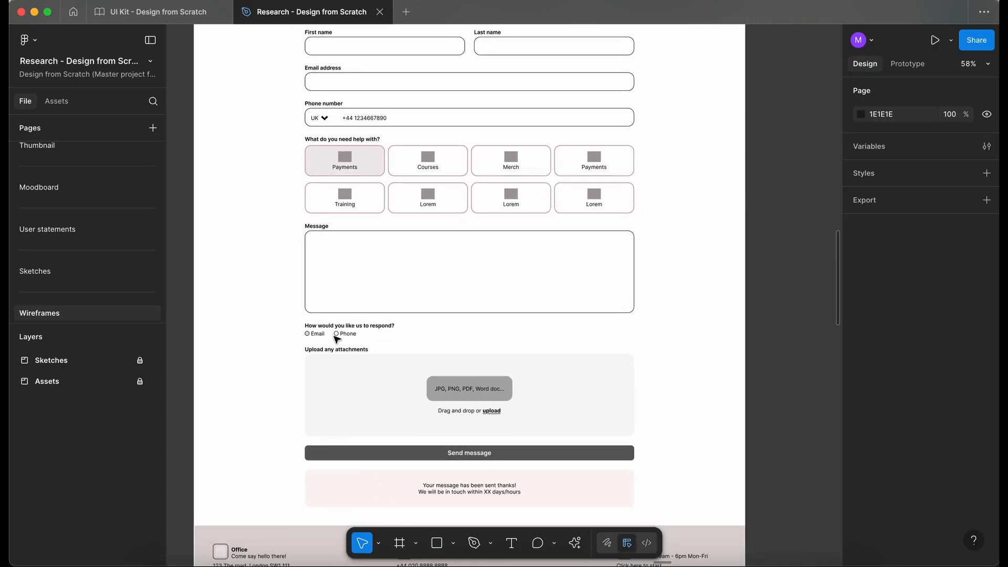
scroll(350, 334, up, 3)
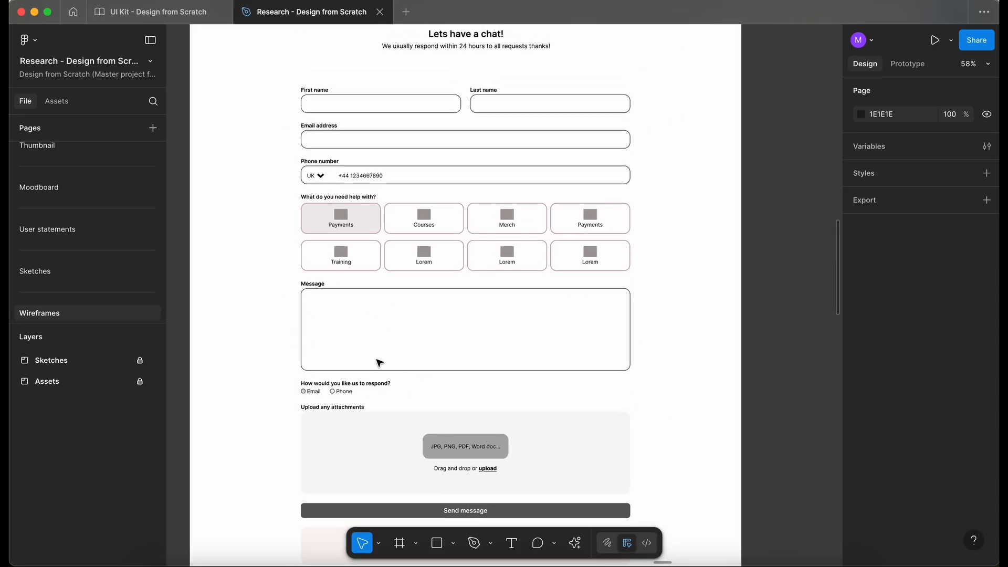
scroll(357, 223, up, 3)
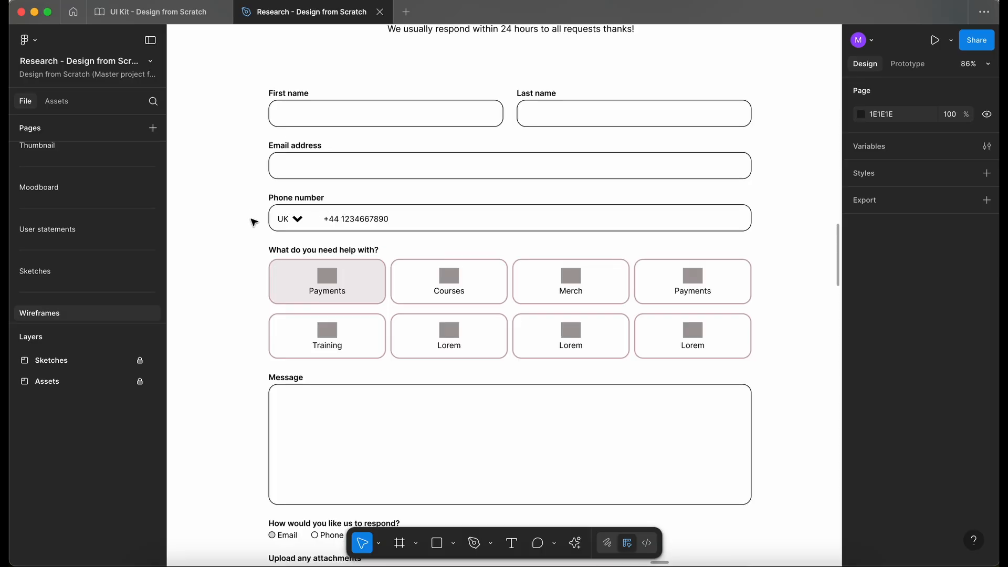
scroll(283, 220, right, 2)
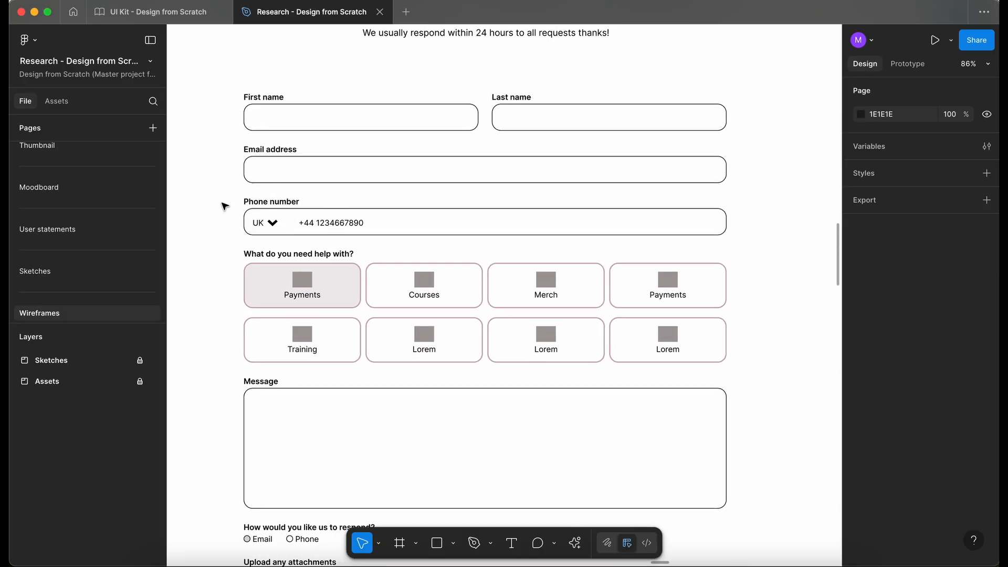